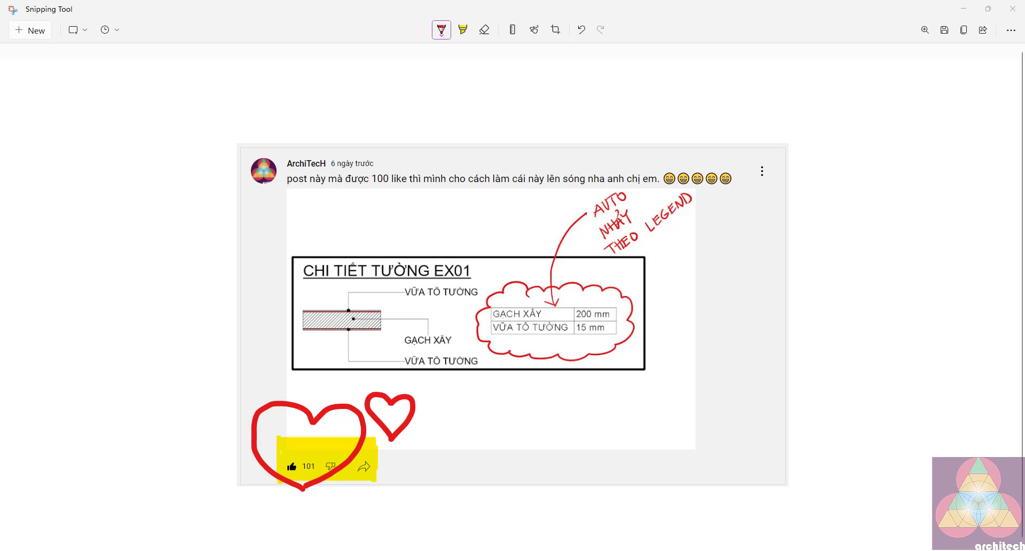
# Step: Switch from Snipping Tool back to the Revit window showing Floor Plan: Tầng 1
pyautogui.click(596, 546)
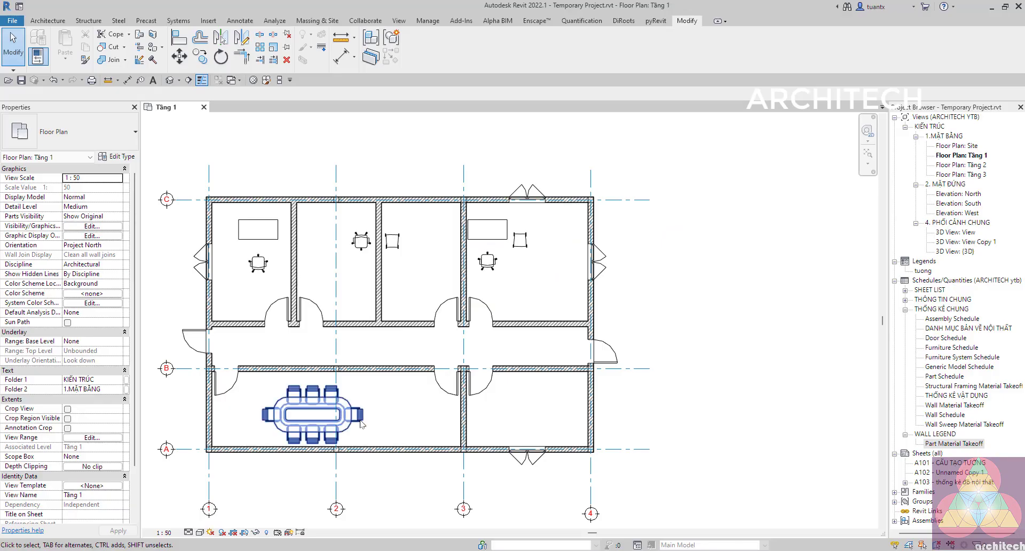
# Step: Pan and zoom the Tầng 1 plan to see all rooms and grid bubbles A–C, 1–4
pyautogui.moveTo(342, 326); pyautogui.dragTo(368, 310, button='middle')
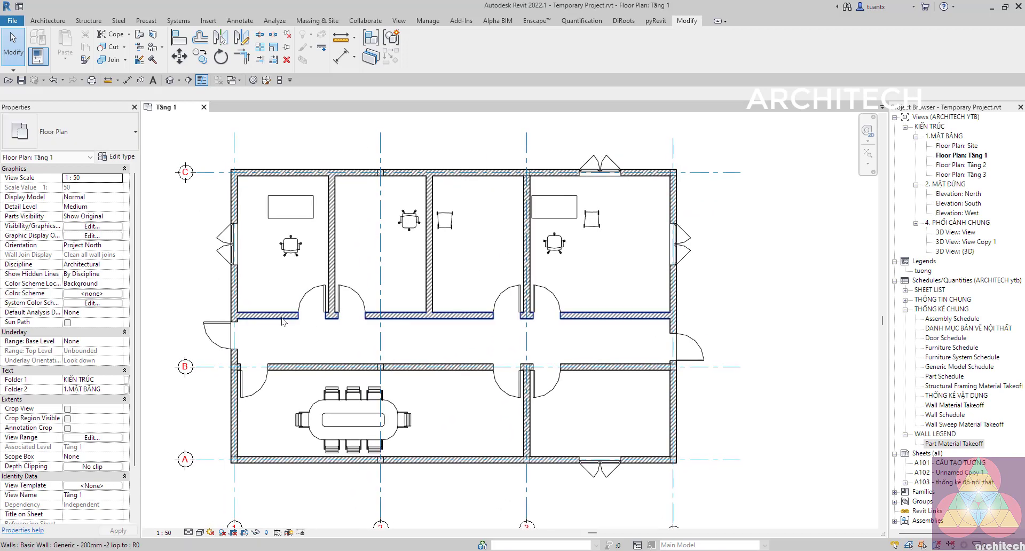
pyautogui.scroll(1, 374, 278)
pyautogui.scroll(1, 327, 259)
pyautogui.scroll(-1, 327, 259)
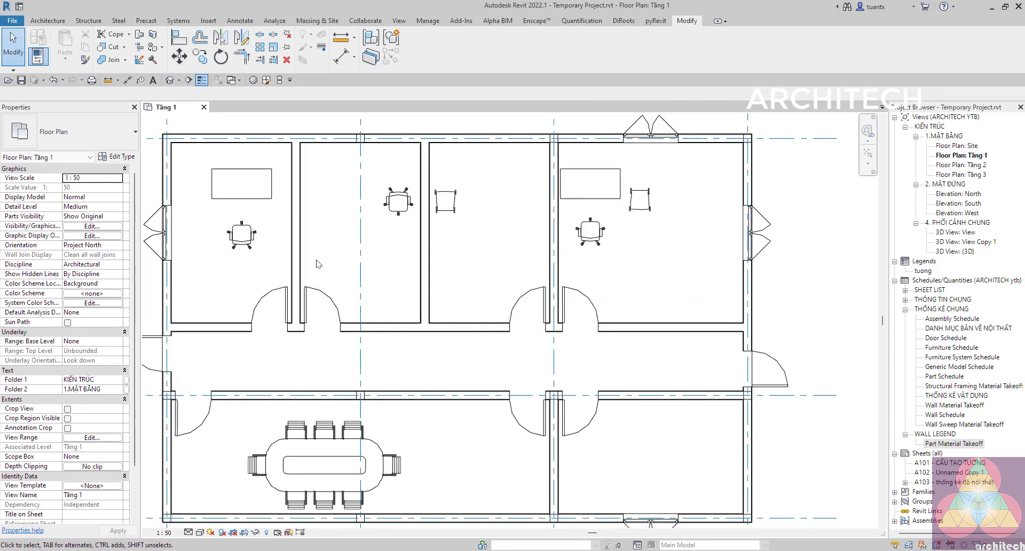
pyautogui.scroll(-1, 327, 267)
pyautogui.moveTo(332, 272); pyautogui.dragTo(339, 278, button='middle')
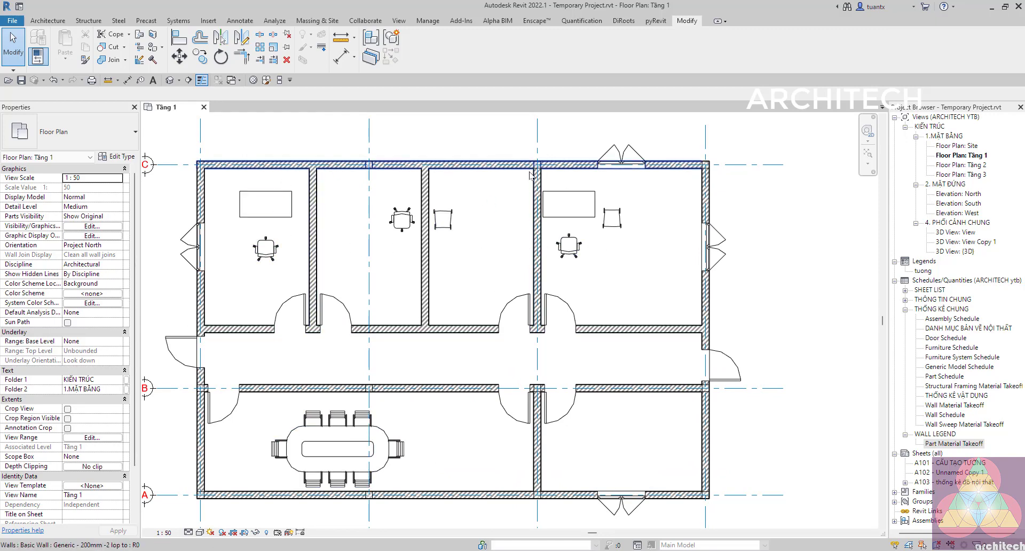
pyautogui.moveTo(664, 243); pyautogui.dragTo(607, 219, button='middle')
pyautogui.scroll(-1, 654, 257)
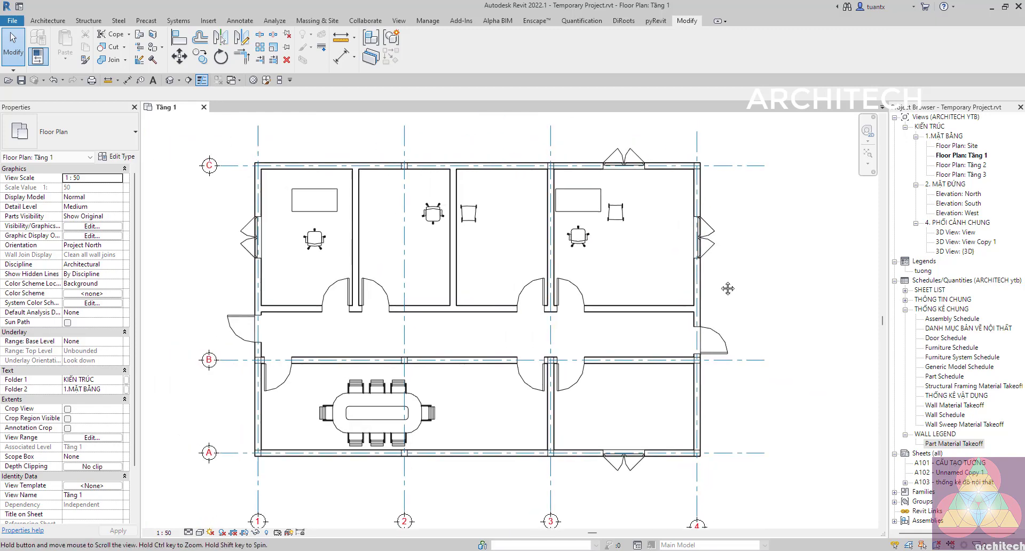
pyautogui.moveTo(638, 278); pyautogui.dragTo(728, 281, button='middle')
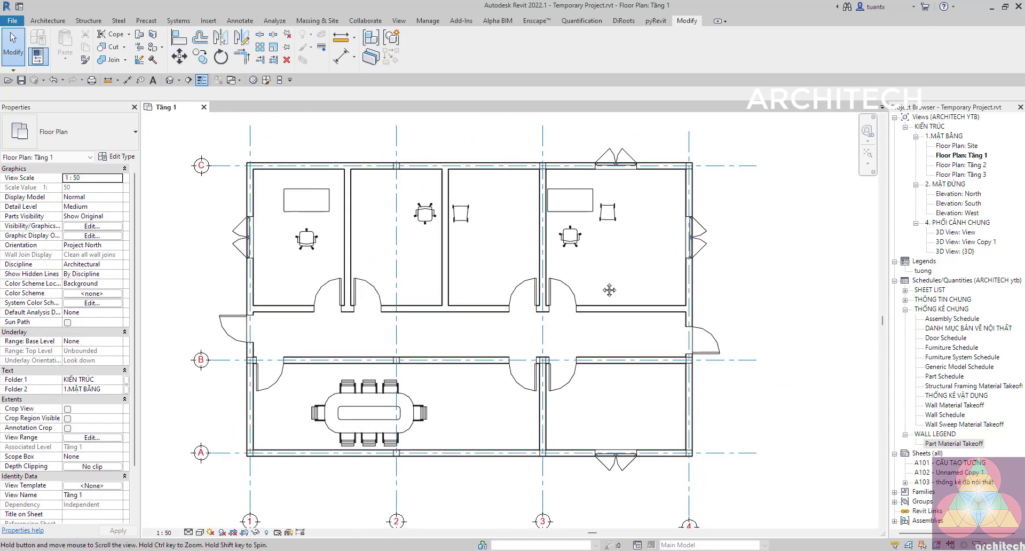
pyautogui.moveTo(621, 288); pyautogui.dragTo(542, 283, button='middle')
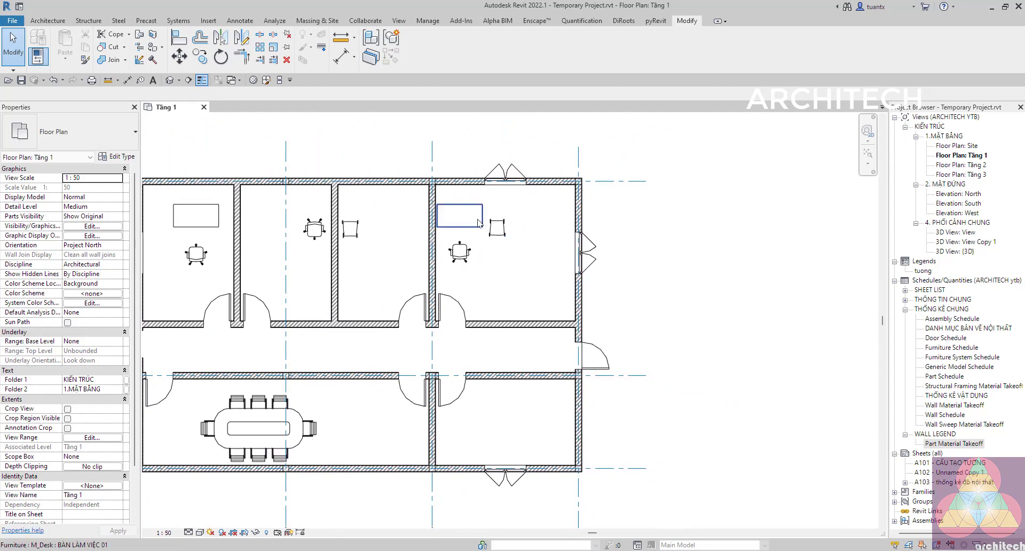
# Step: Bring the empty area east of the plan into view and switch to the Architecture ribbon
pyautogui.scroll(1, 658, 270)
pyautogui.moveTo(671, 283); pyautogui.dragTo(544, 259, button='middle')
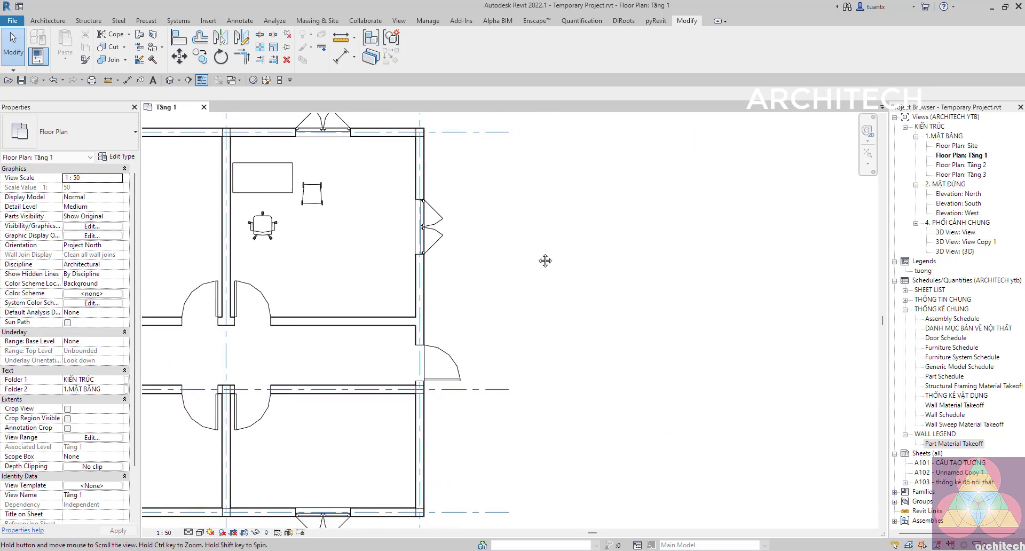
pyautogui.scroll(-1, 525, 309)
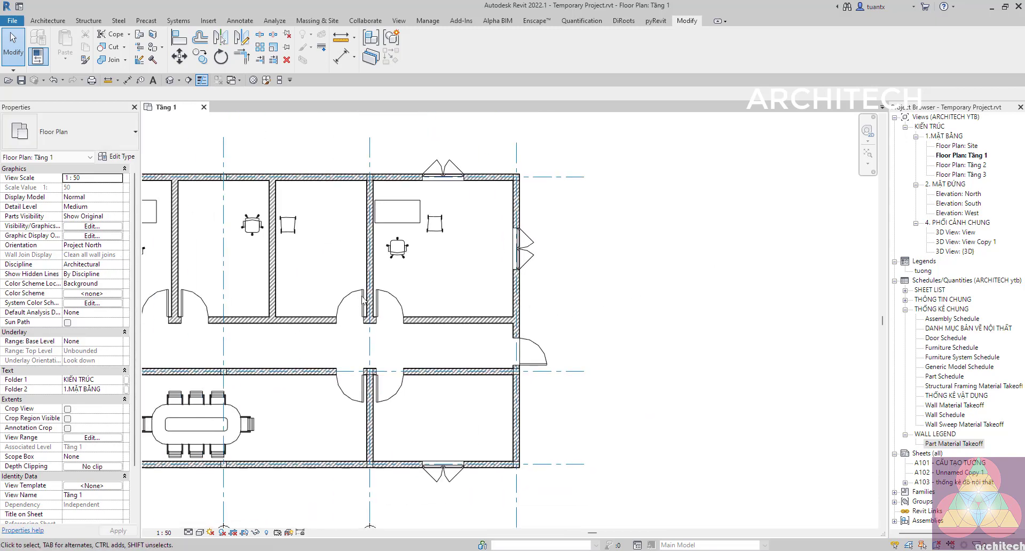
pyautogui.scroll(-1, 481, 299)
pyautogui.scroll(1, 416, 283)
pyautogui.scroll(1, 384, 278)
pyautogui.scroll(-1, 374, 267)
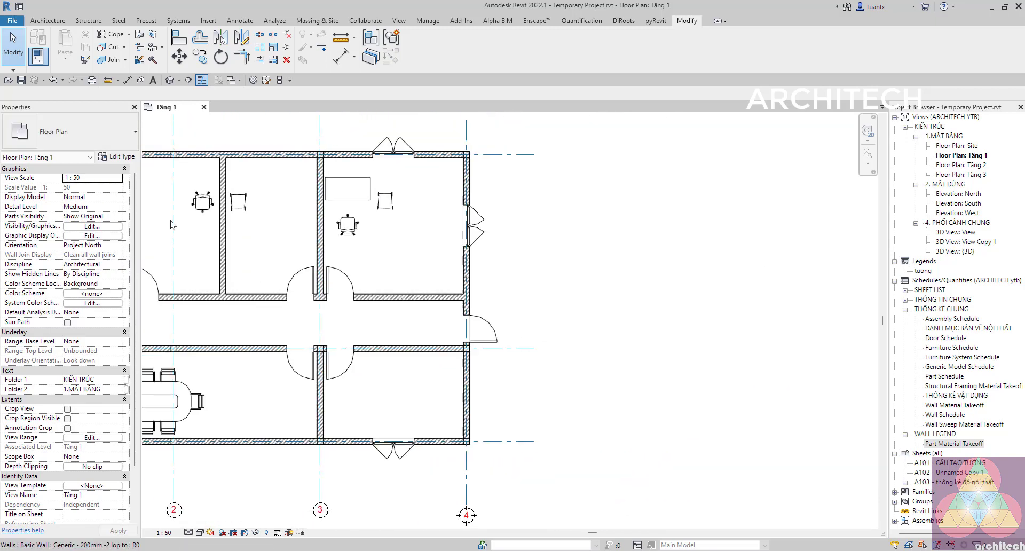
pyautogui.click(46, 21)
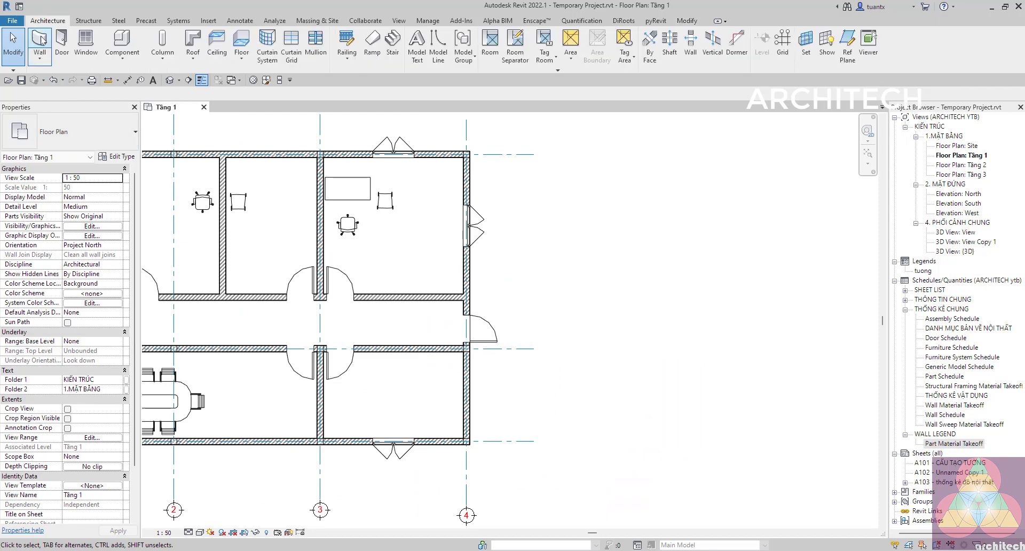
# Step: Draw the first horizontal sample wall, type CW 102-85-140p, east of the plan
pyautogui.click(39, 42)
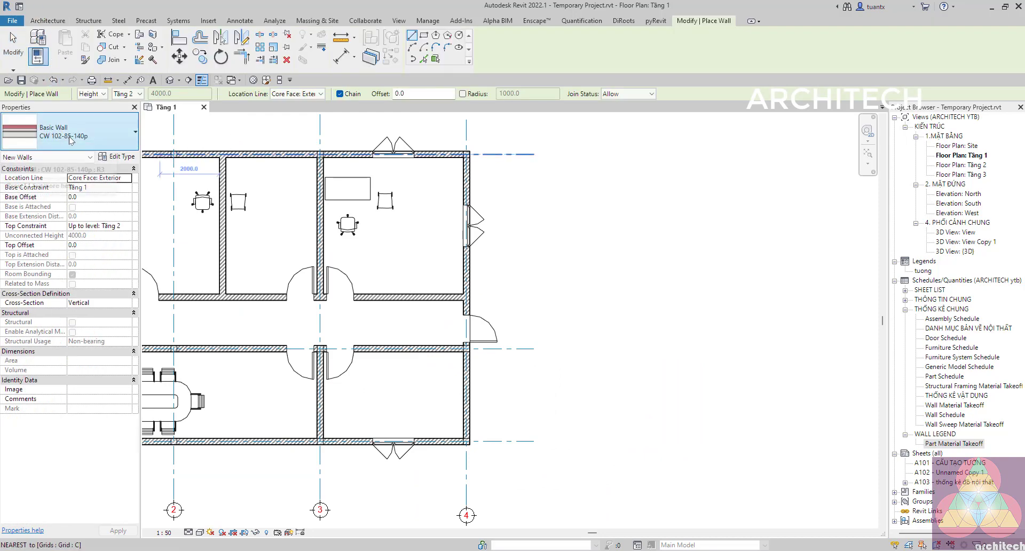
pyautogui.scroll(1, 578, 256)
pyautogui.scroll(1, 545, 276)
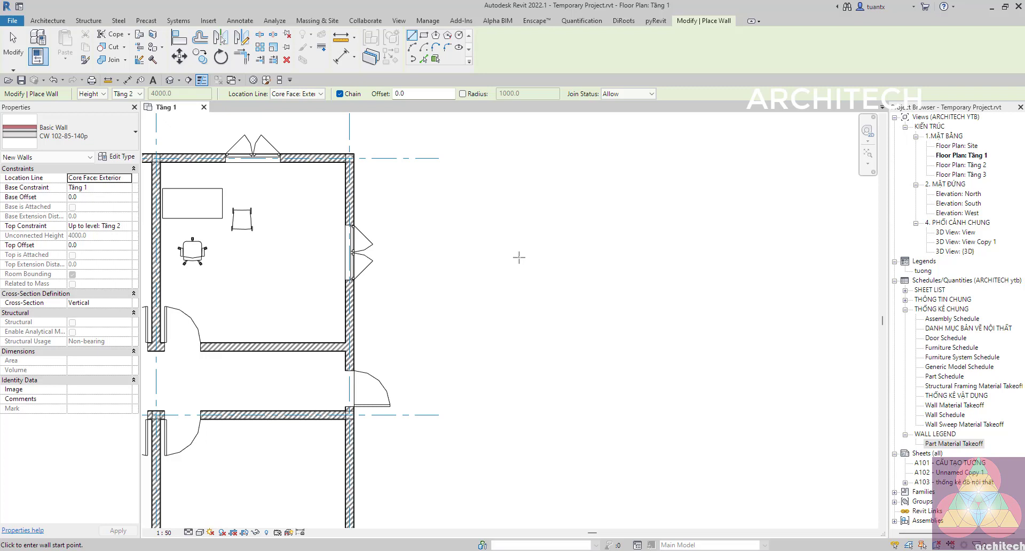
pyautogui.click(518, 257)
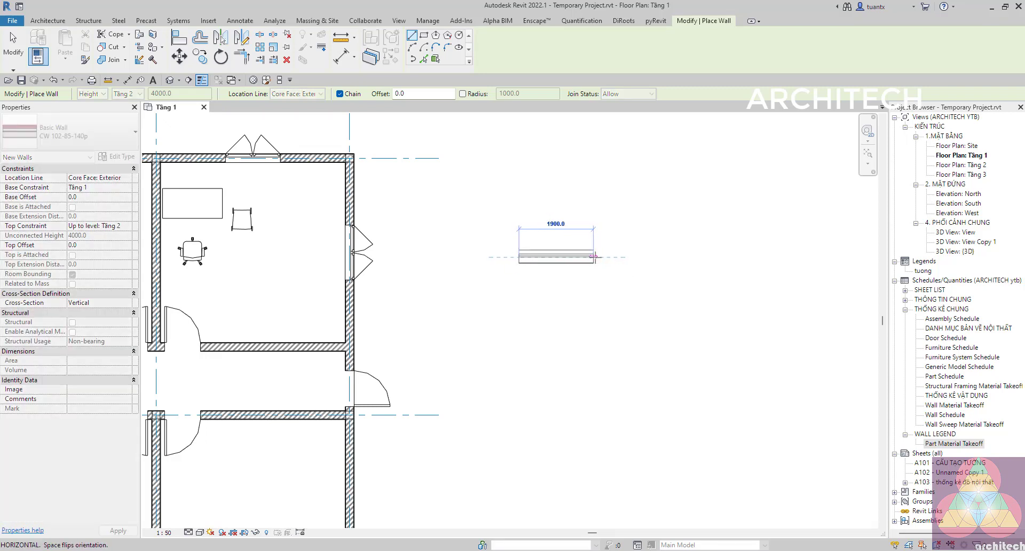
pyautogui.click(597, 257)
pyautogui.press('Escape')
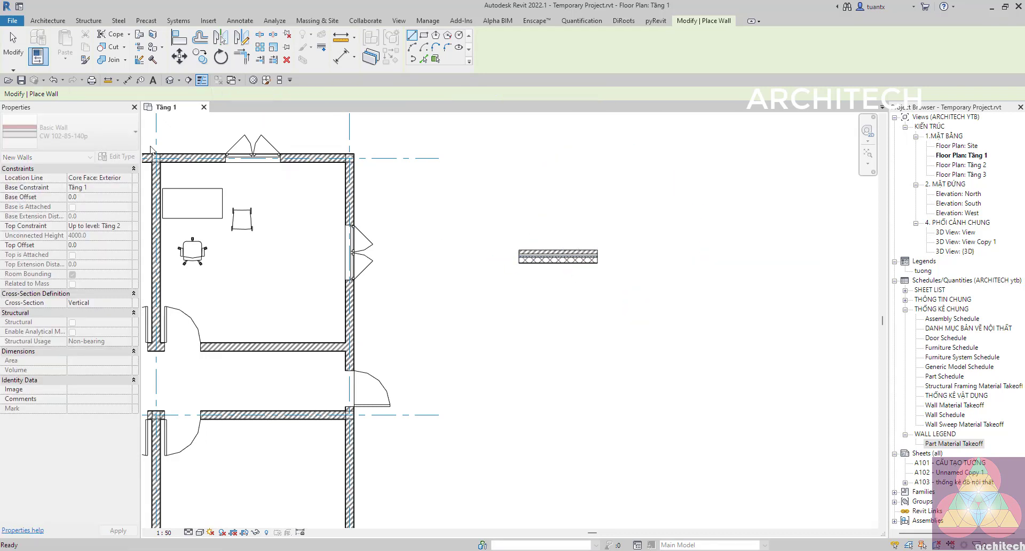
# Step: Draw a second parallel wall below it using the EX-15-200-15 wall type
pyautogui.click(92, 133)
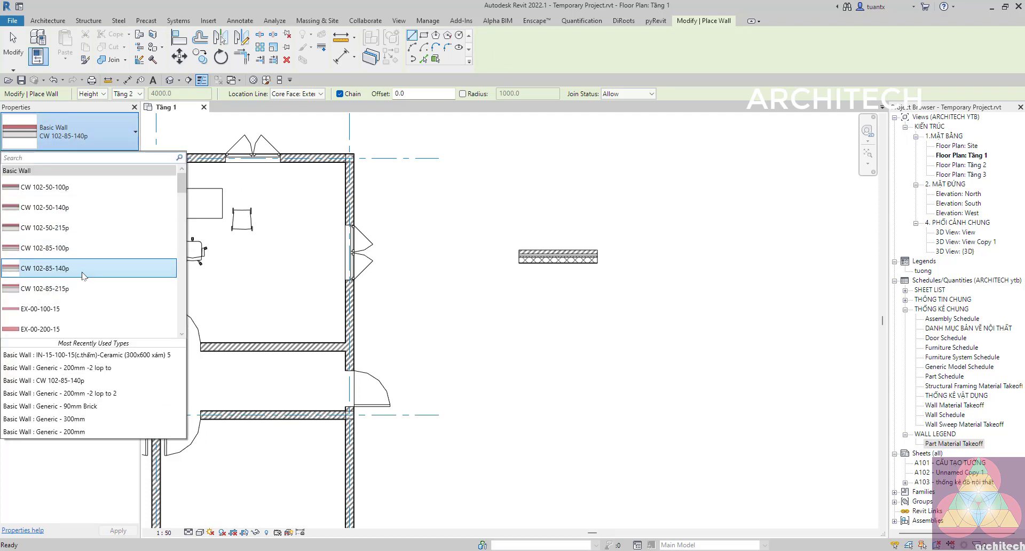
pyautogui.scroll(-2, 90, 275)
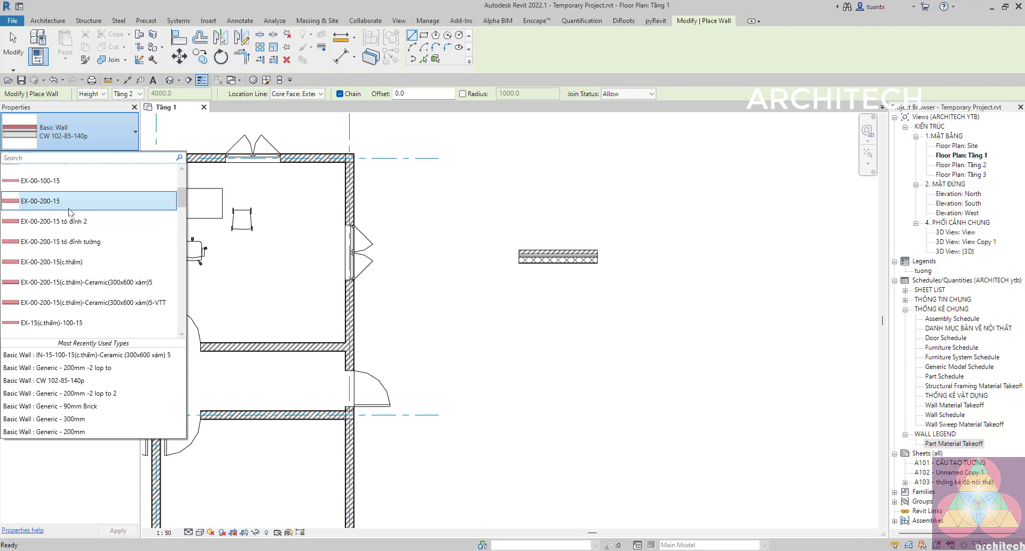
pyautogui.scroll(1, 69, 246)
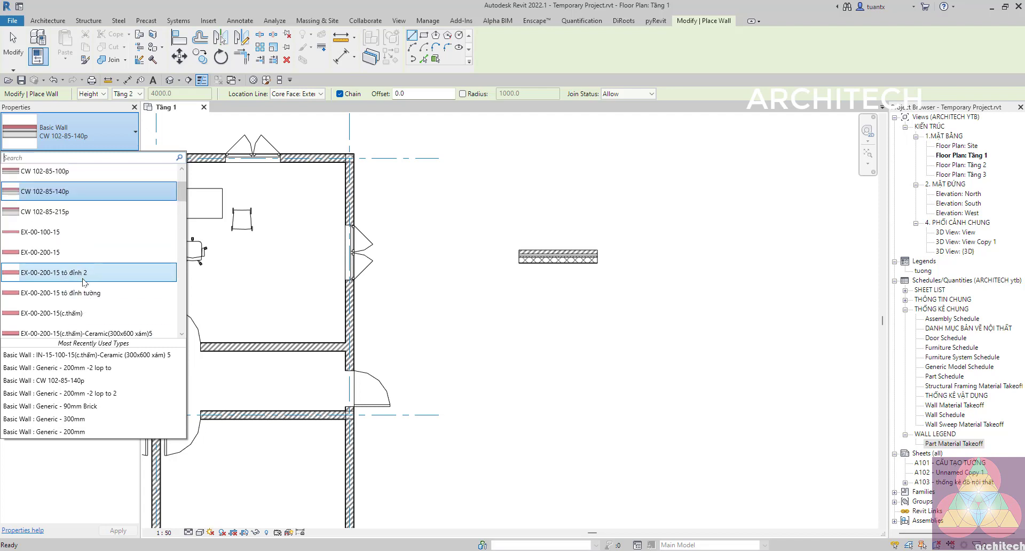
pyautogui.scroll(-1, 68, 246)
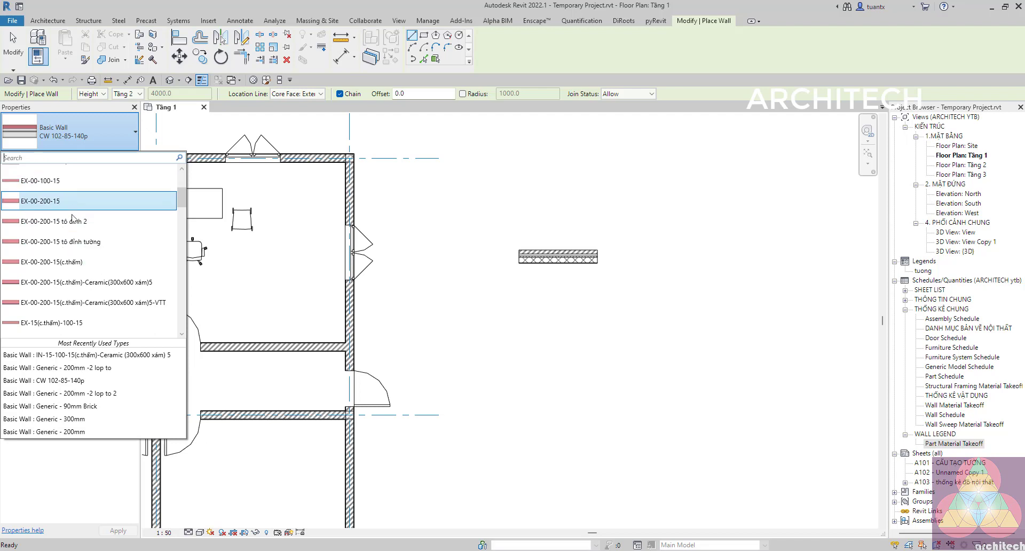
pyautogui.scroll(-1, 90, 260)
pyautogui.scroll(-2, 108, 262)
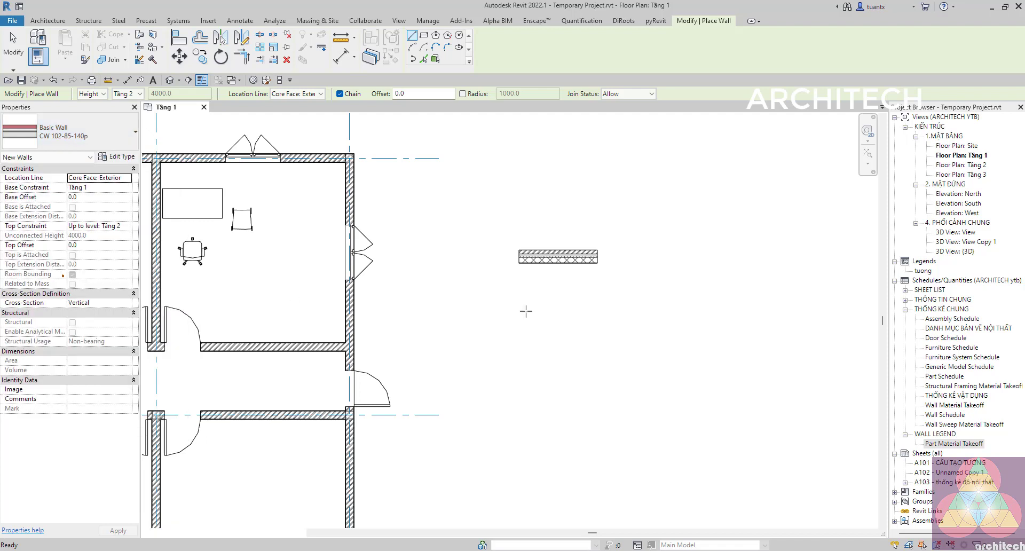
pyautogui.click(106, 276)
pyautogui.click(520, 285)
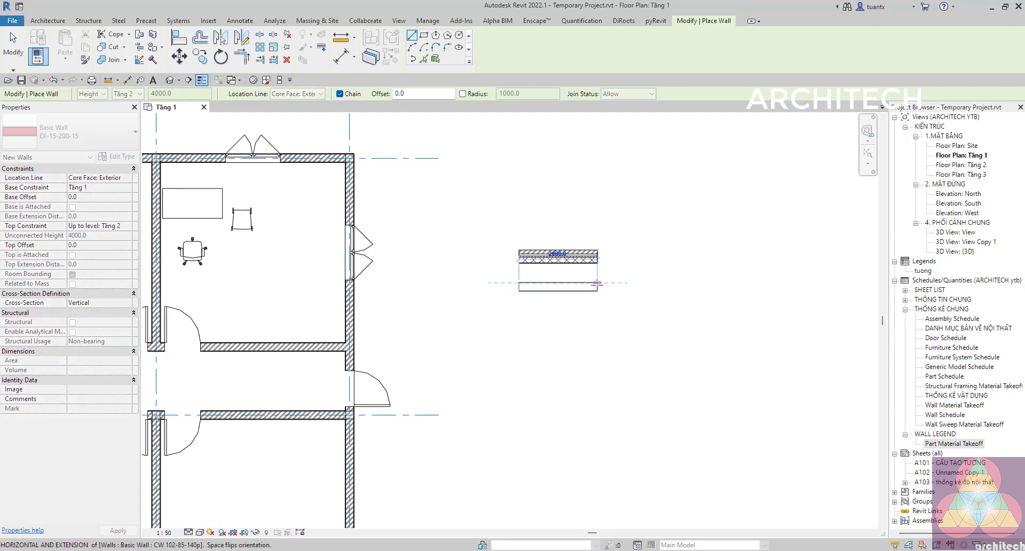
pyautogui.click(598, 287)
pyautogui.press('Escape')
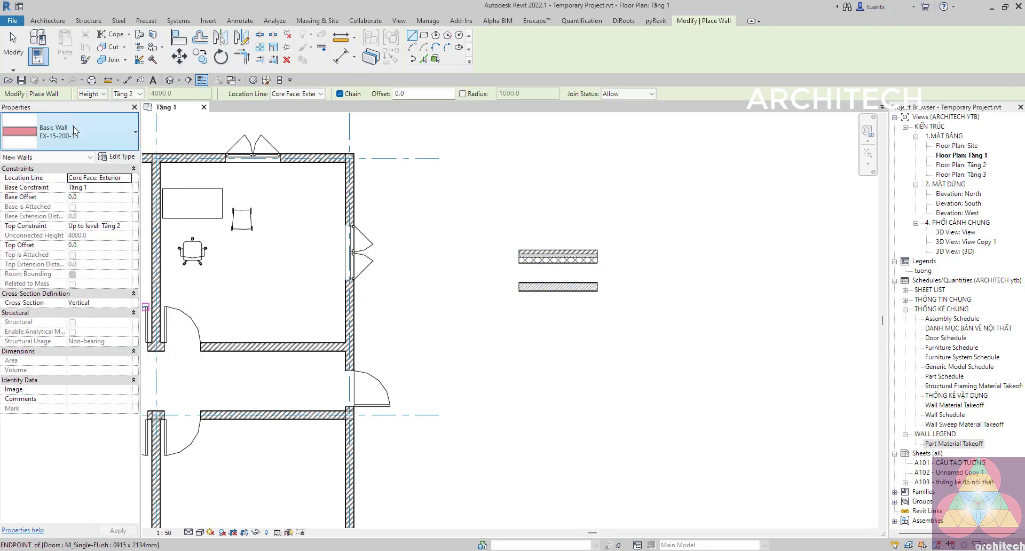
# Step: Draw a third parallel wall below using the IN-15-100-15 ceramic wall type
pyautogui.click(69, 132)
pyautogui.scroll(-3, 88, 213)
pyautogui.scroll(-3, 93, 267)
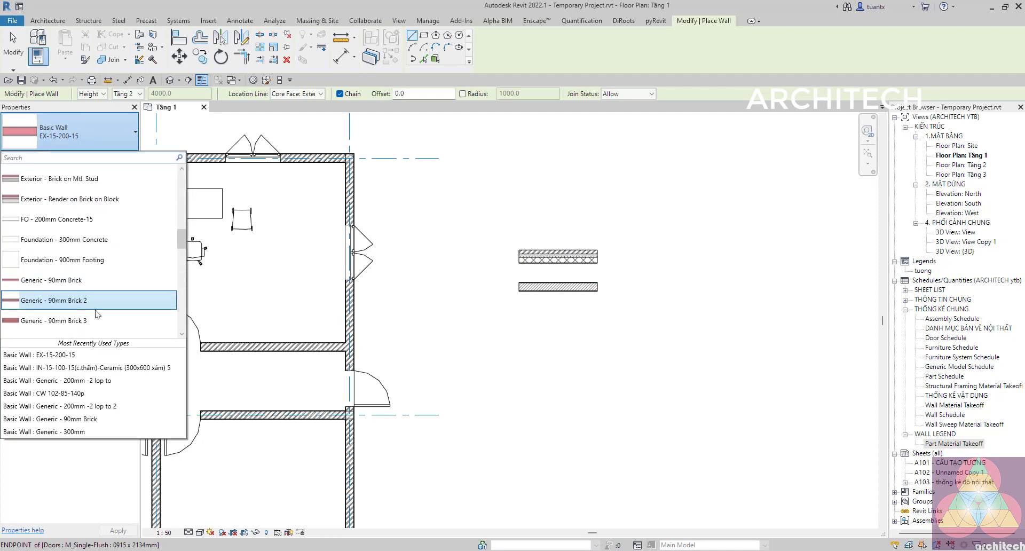
pyautogui.scroll(-2, 97, 315)
pyautogui.scroll(-5, 97, 315)
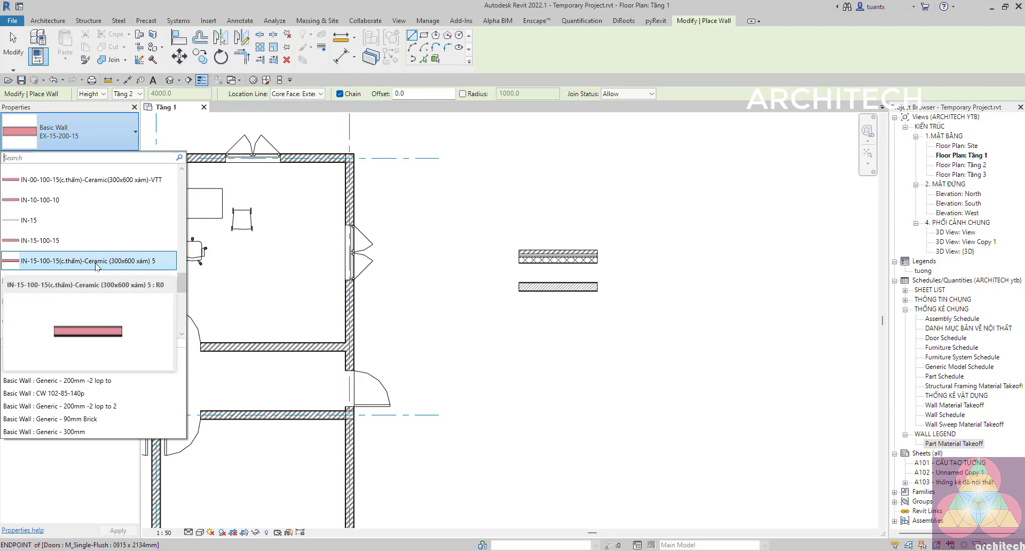
pyautogui.click(520, 314)
pyautogui.click(598, 314)
pyautogui.scroll(2, 603, 296)
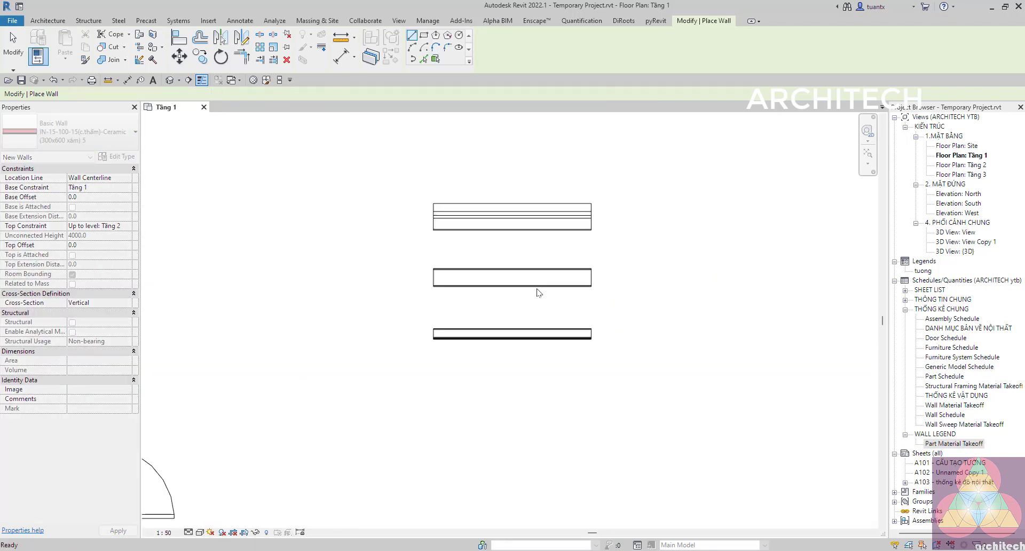
pyautogui.press('Escape')
pyautogui.press('Escape')
pyautogui.scroll(-1, 440, 311)
# Step: Window-select the three sample walls east of the plan
pyautogui.click(293, 266)
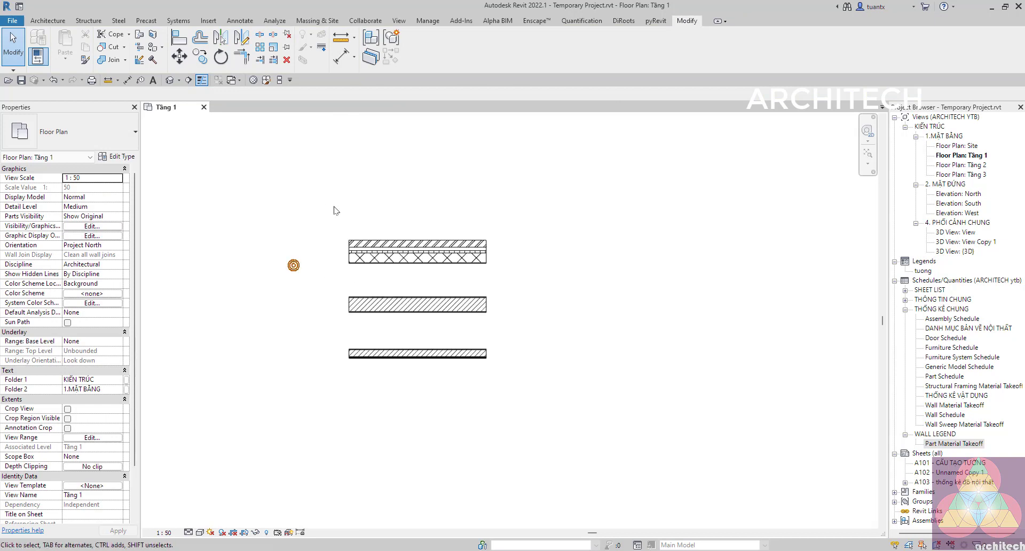
pyautogui.scroll(2, 329, 238)
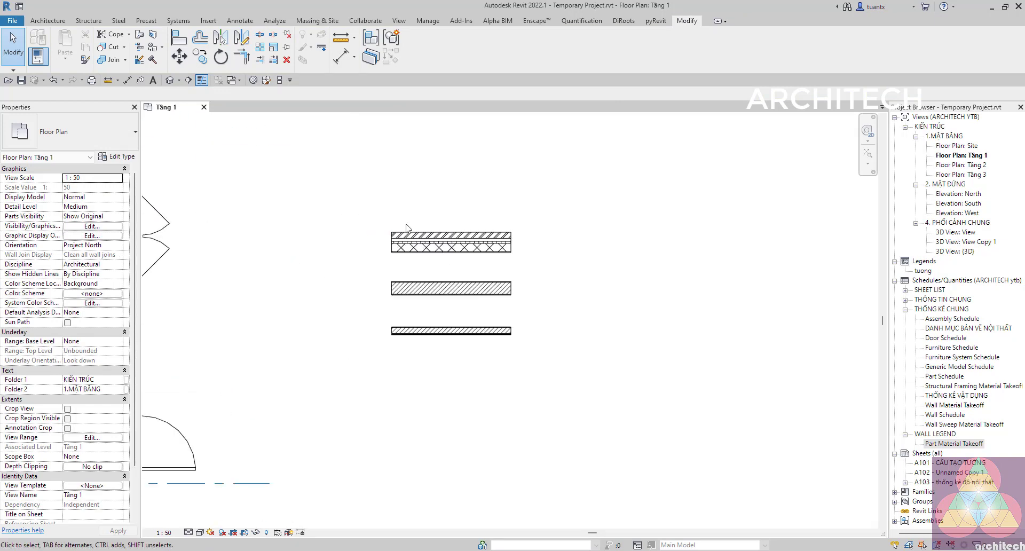
pyautogui.click(429, 242)
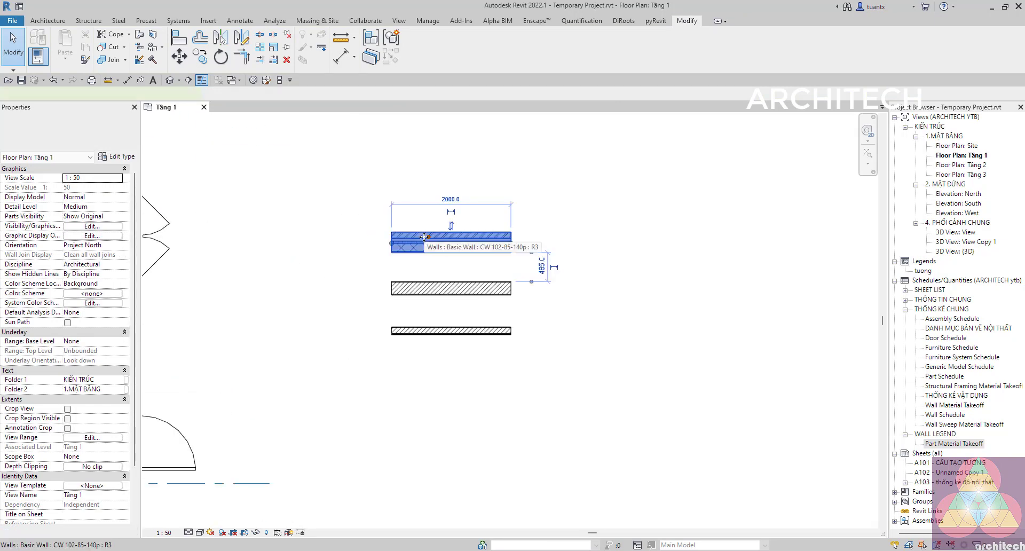
pyautogui.moveTo(374, 203)
pyautogui.mouseDown()
pyautogui.moveTo(604, 403)
pyautogui.moveTo(635, 397)
pyautogui.mouseUp()
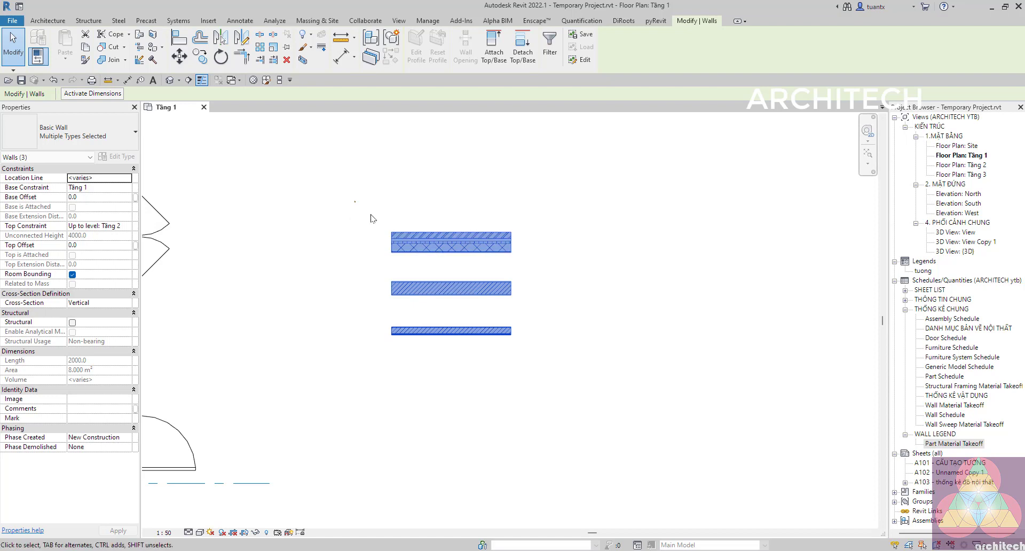
pyautogui.moveTo(373, 218); pyautogui.dragTo(603, 426)
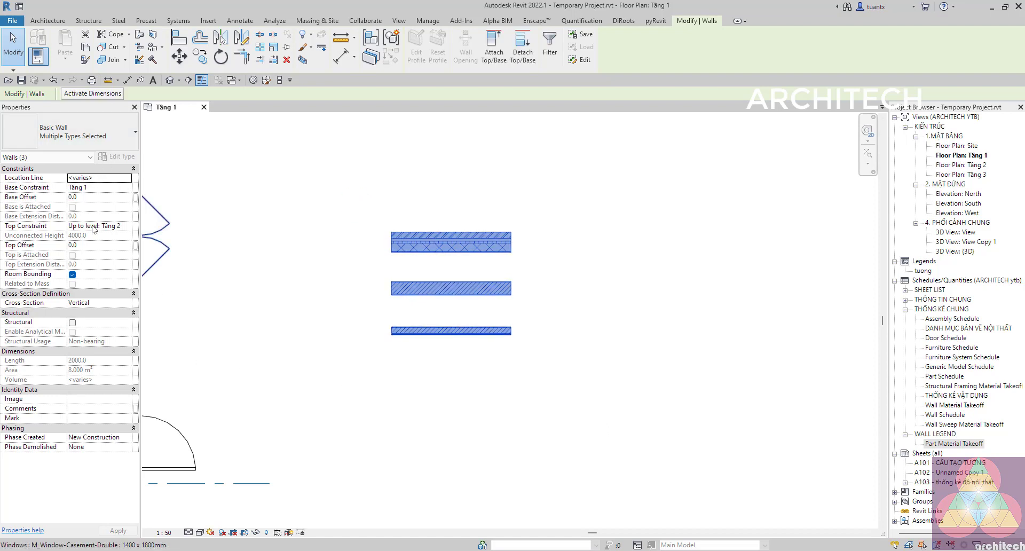
pyautogui.click(365, 239)
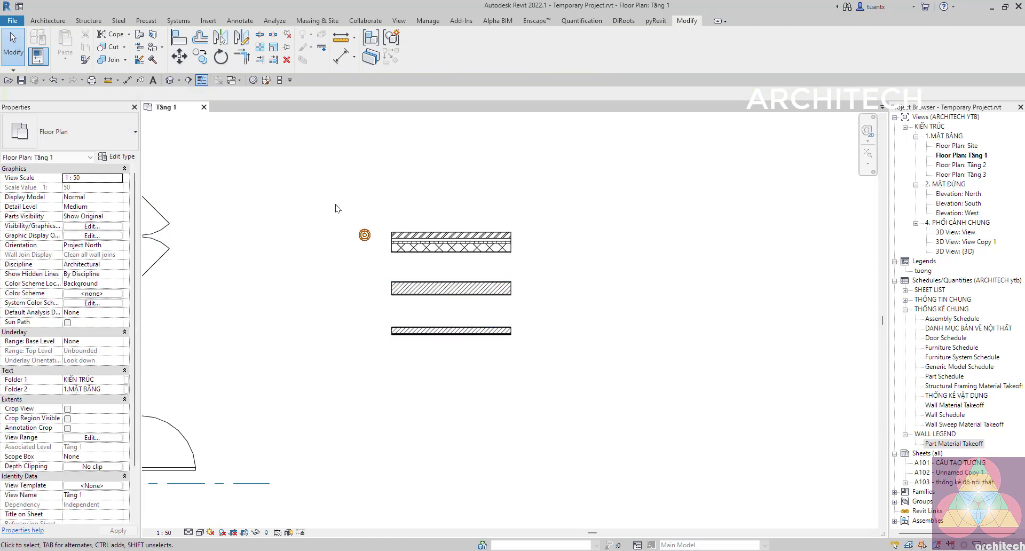
pyautogui.moveTo(312, 163); pyautogui.dragTo(646, 387)
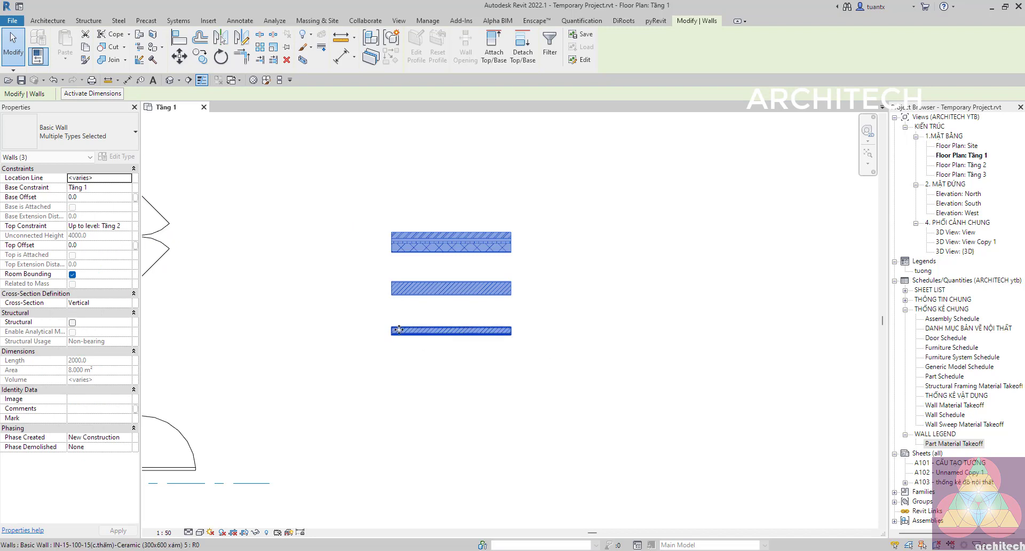
pyautogui.moveTo(347, 200); pyautogui.dragTo(569, 375)
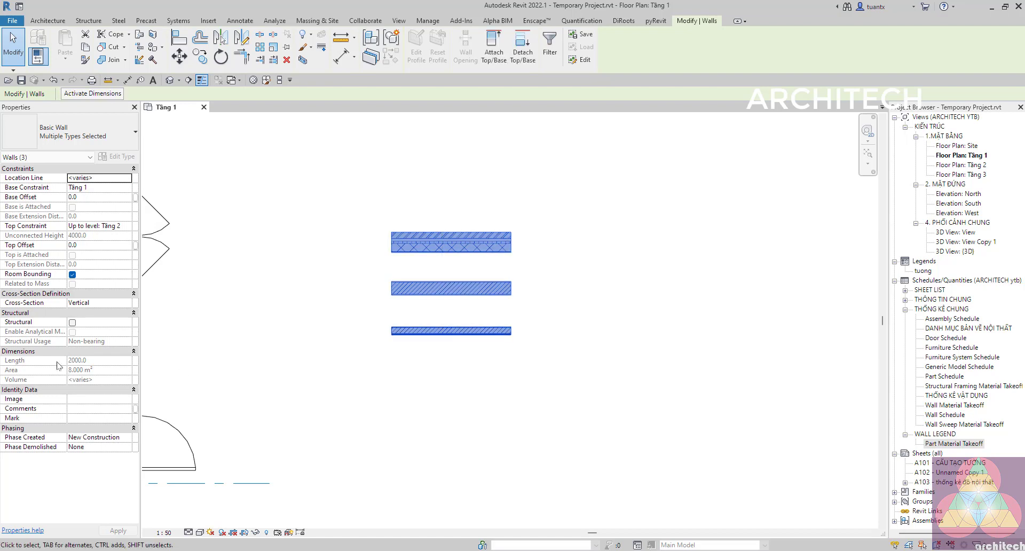
# Step: Set their Comments property to LEGEND, apply it, and deselect
pyautogui.click(88, 411)
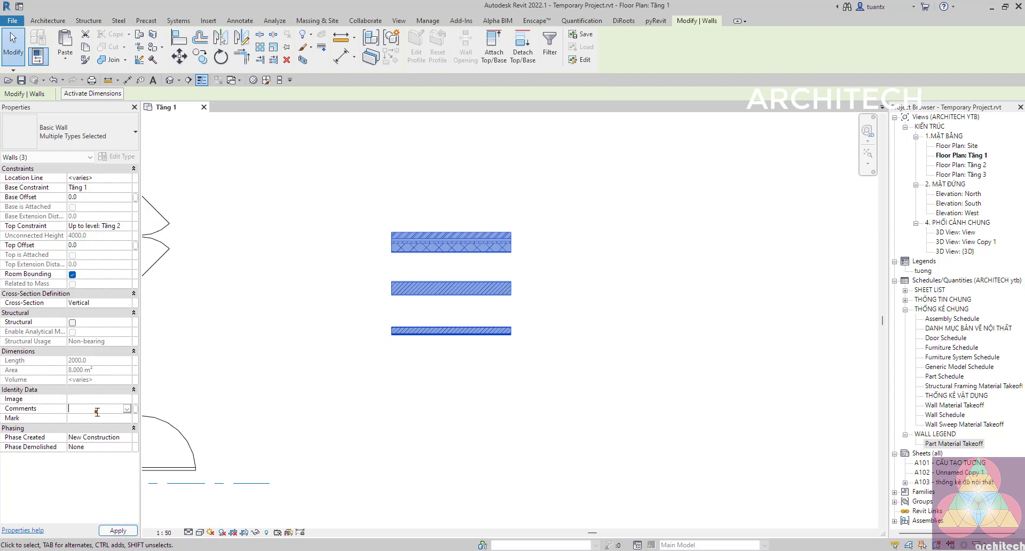
pyautogui.write('LEGEND')
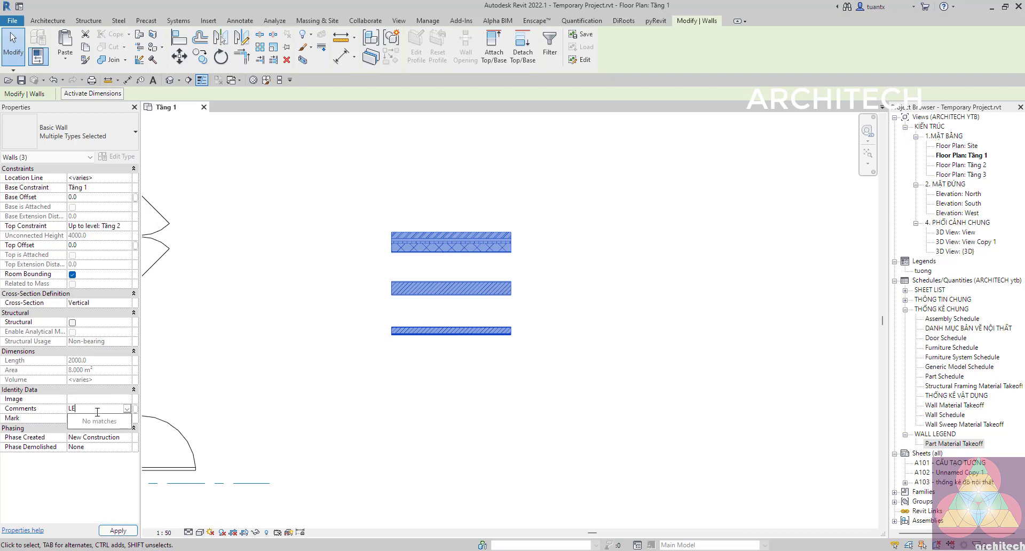
pyautogui.click(118, 531)
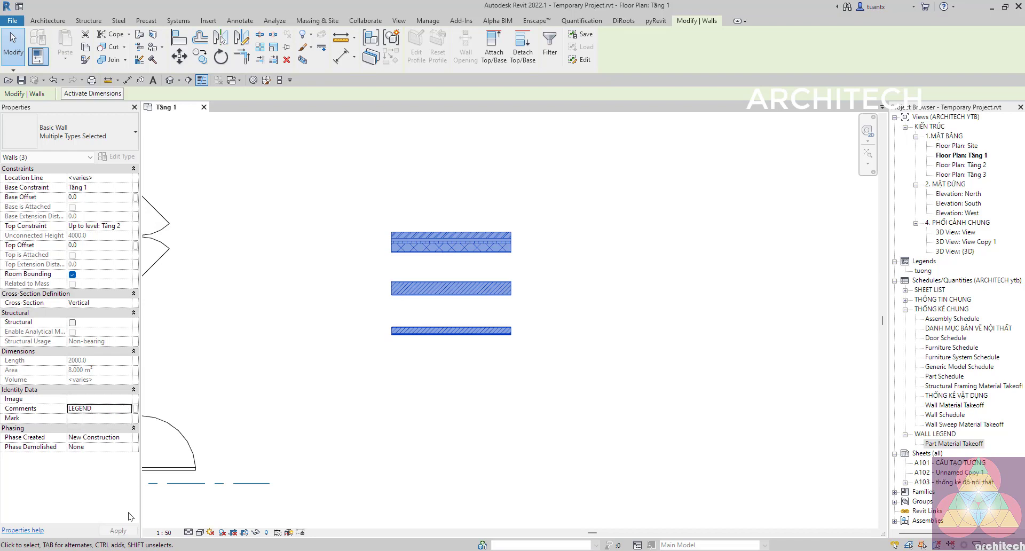
pyautogui.click(273, 414)
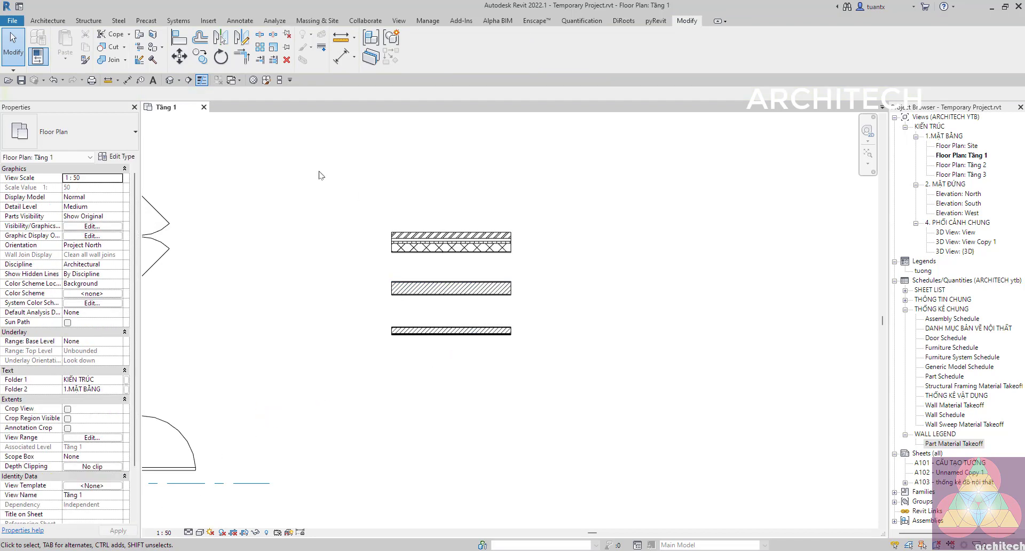
# Step: Duplicate the Tầng 1 floor plan view and name the copy CẤU TẠO TƯỜNG
pyautogui.moveTo(321, 175); pyautogui.dragTo(638, 356)
pyautogui.scroll(-2, 630, 360)
pyautogui.click(622, 359)
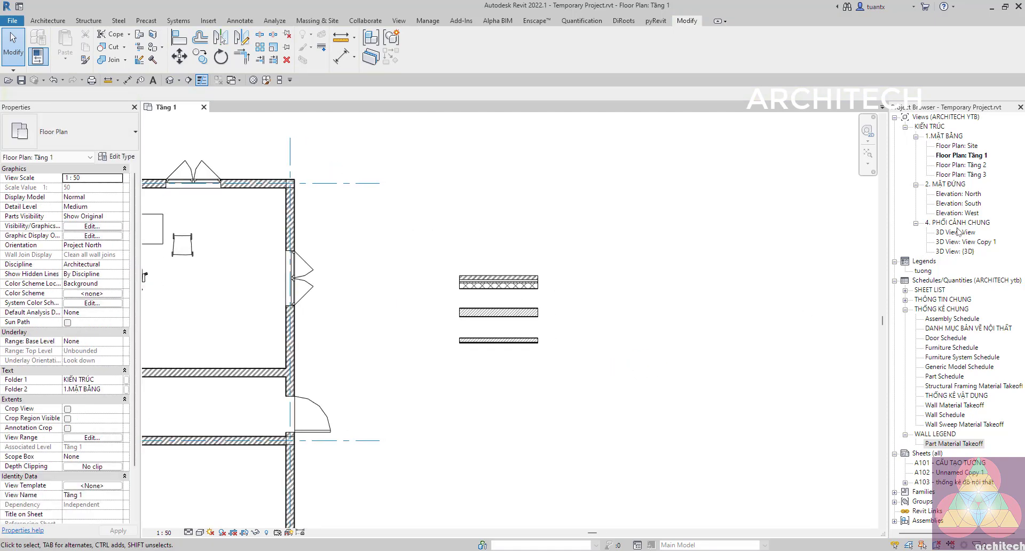
pyautogui.rightClick(963, 158)
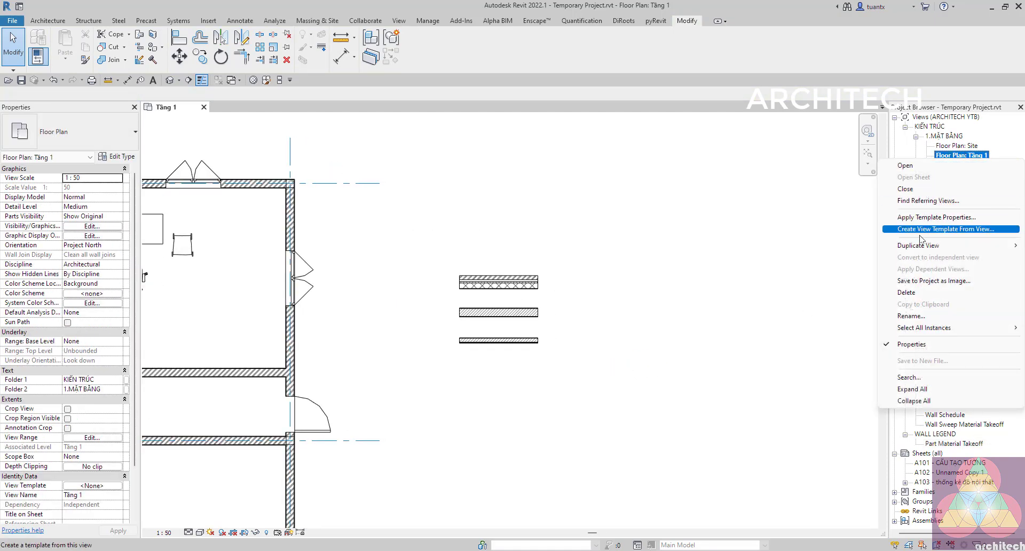
pyautogui.click(827, 250)
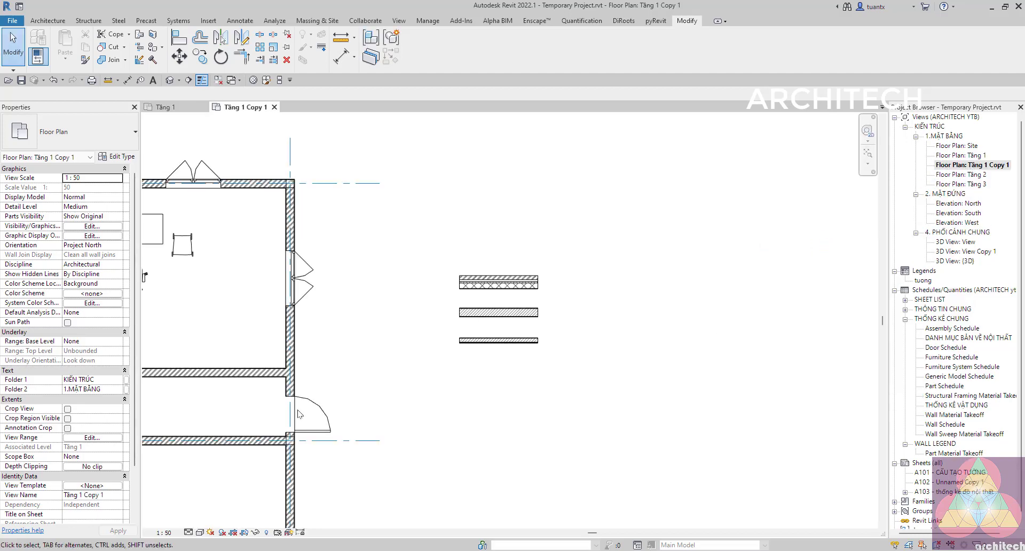
pyautogui.click(107, 495)
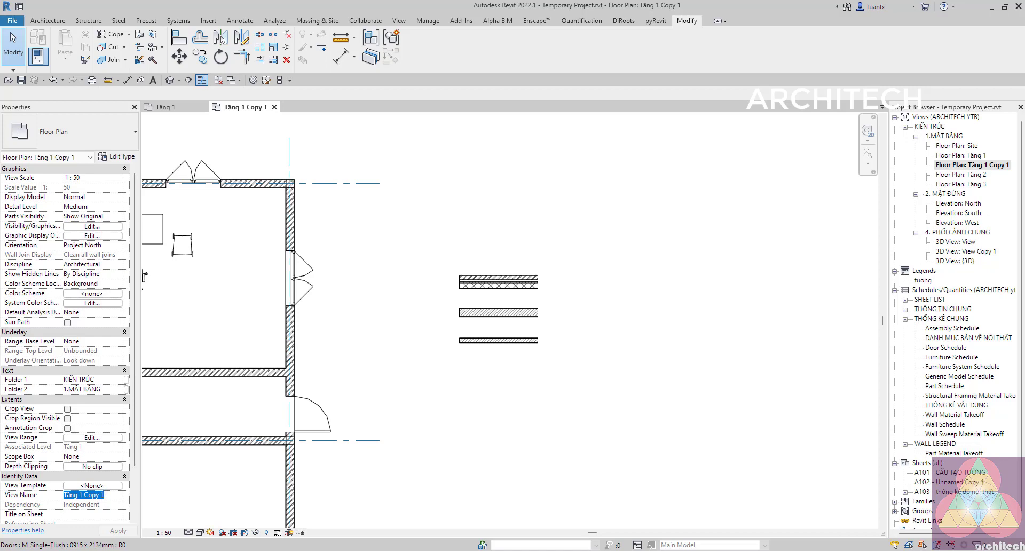
pyautogui.write('U')
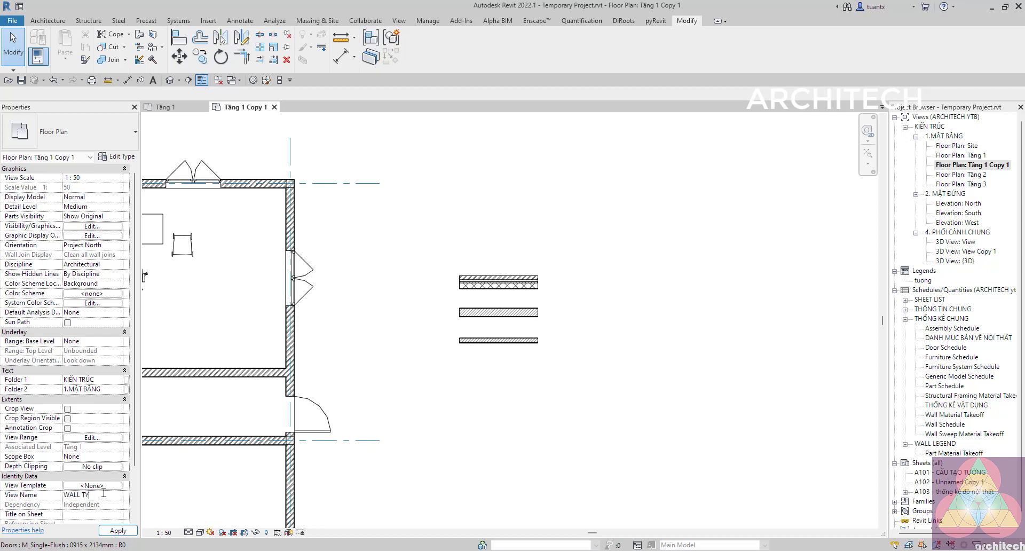
pyautogui.press('BackSpace')
pyautogui.press('BackSpace')
pyautogui.press('BackSpace')
pyautogui.write('CẤU TẠO TƯỜNG')
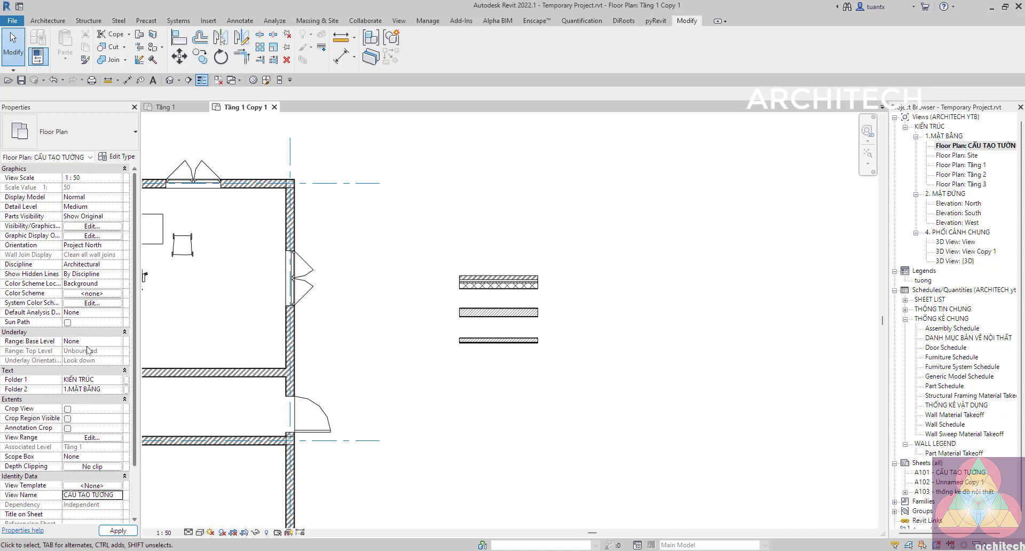
pyautogui.click(92, 372)
# Step: Set the view's second-level folder grouping to 0. THÔNG TIN CHUNG
pyautogui.click(101, 370)
pyautogui.click(91, 379)
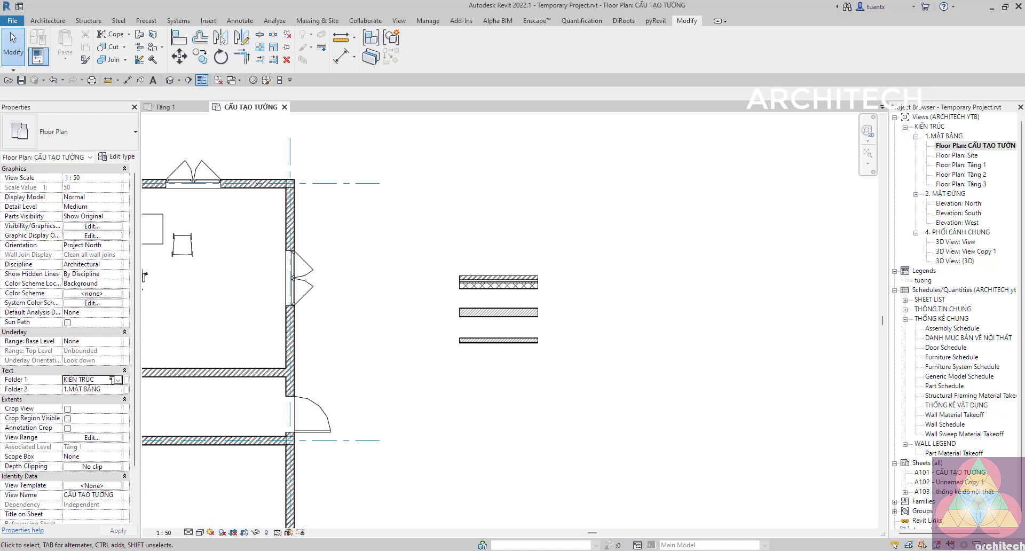
pyautogui.click(117, 389)
pyautogui.click(117, 389)
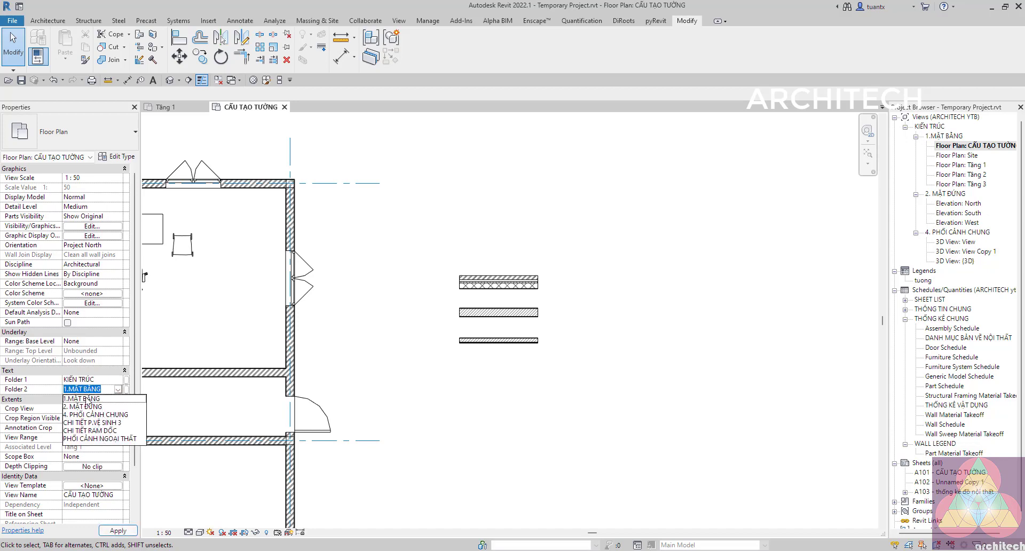
pyautogui.click(105, 388)
pyautogui.write('0. THÔNG TIN CH')
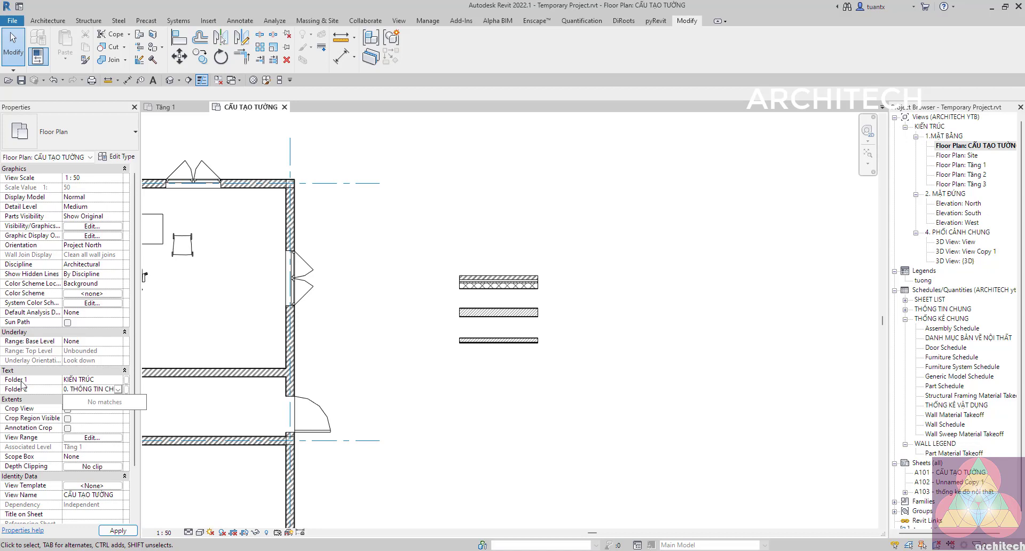
pyautogui.write('UNG')
pyautogui.press('Return')
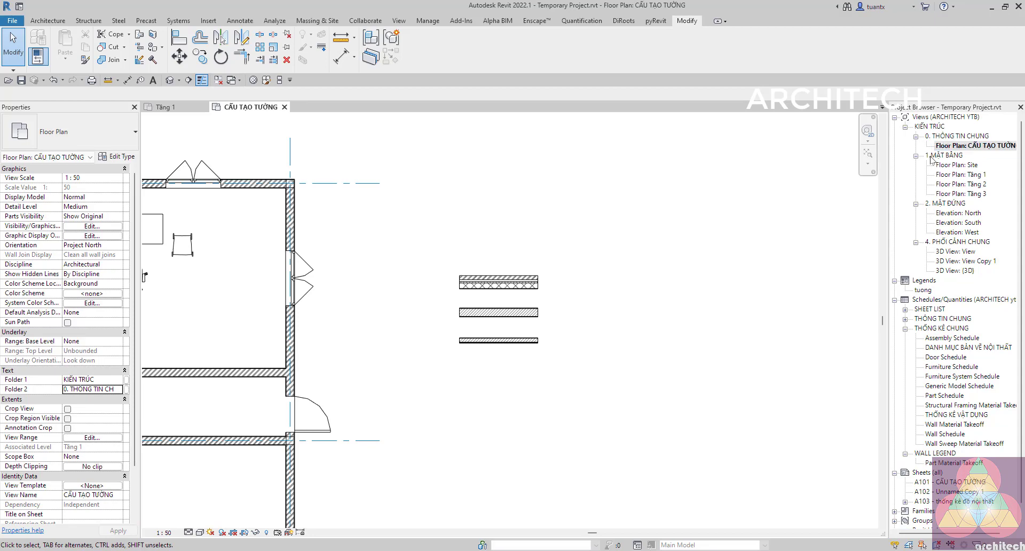
# Step: Widen the Project Browser so view names fit and check the legend walls in the new view
pyautogui.moveTo(888, 170); pyautogui.dragTo(872, 170)
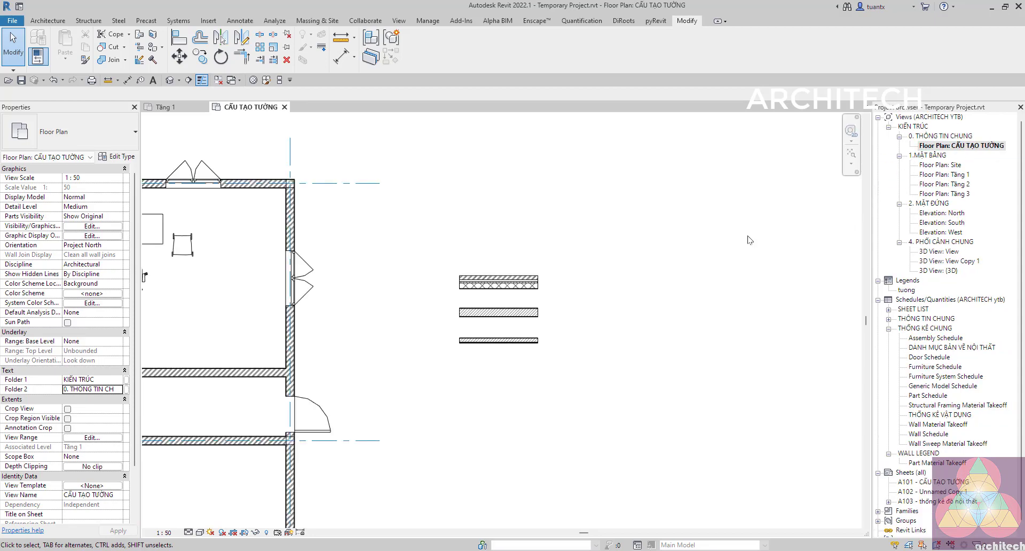
pyautogui.scroll(-2, 616, 300)
pyautogui.scroll(2, 582, 251)
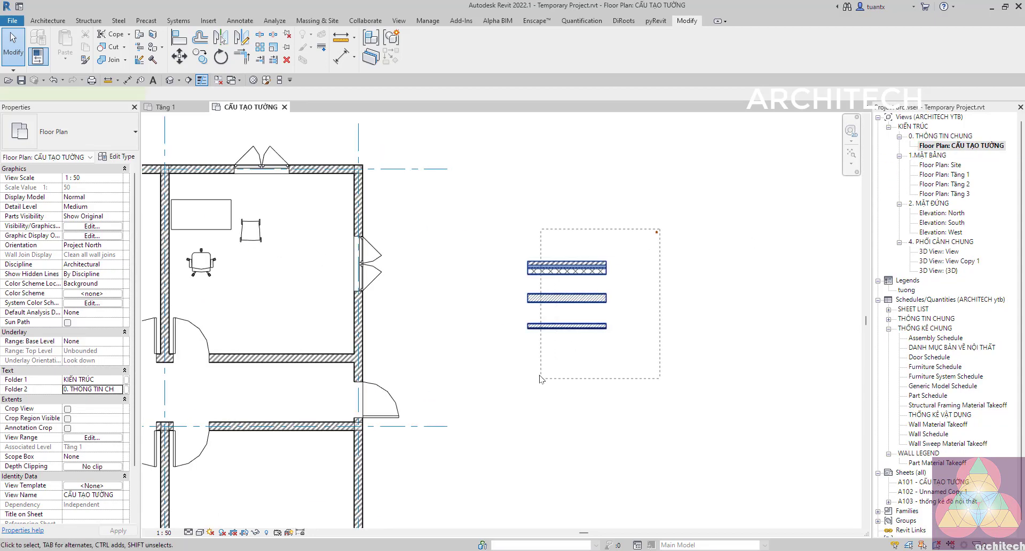
pyautogui.moveTo(614, 248); pyautogui.dragTo(565, 358)
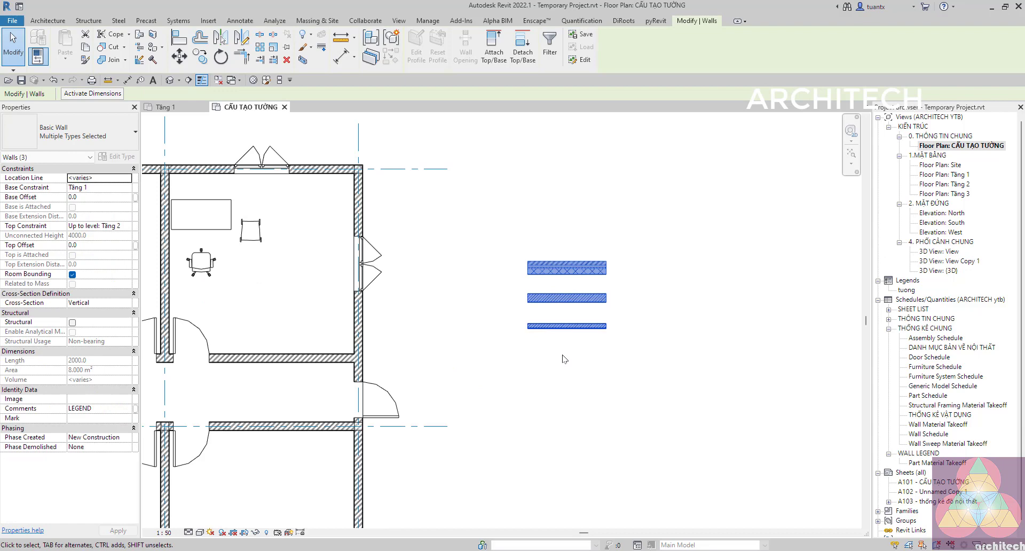
pyautogui.click(555, 359)
pyautogui.scroll(-2, 555, 363)
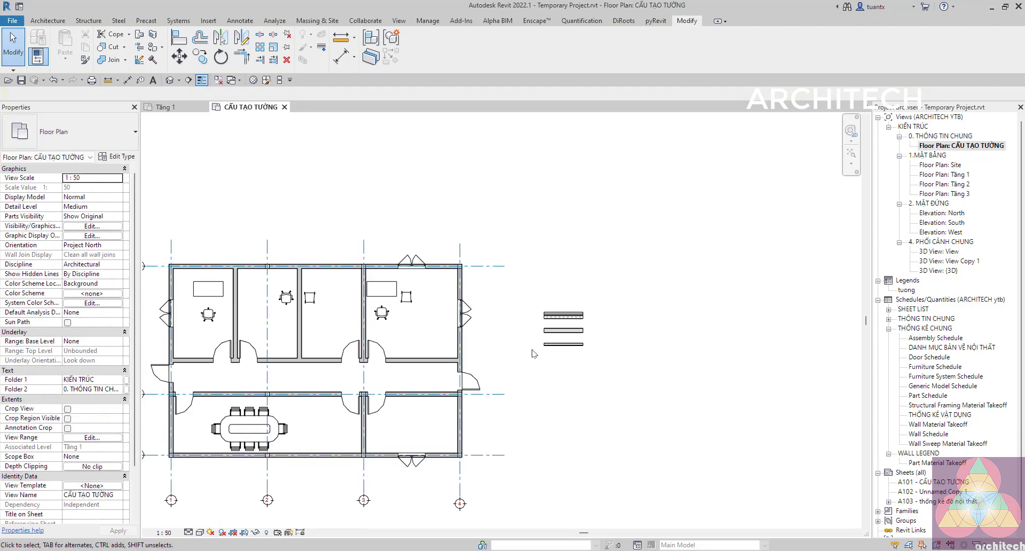
# Step: Create a new view filter named CẤU TẠO TƯỜNG
pyautogui.click(397, 21)
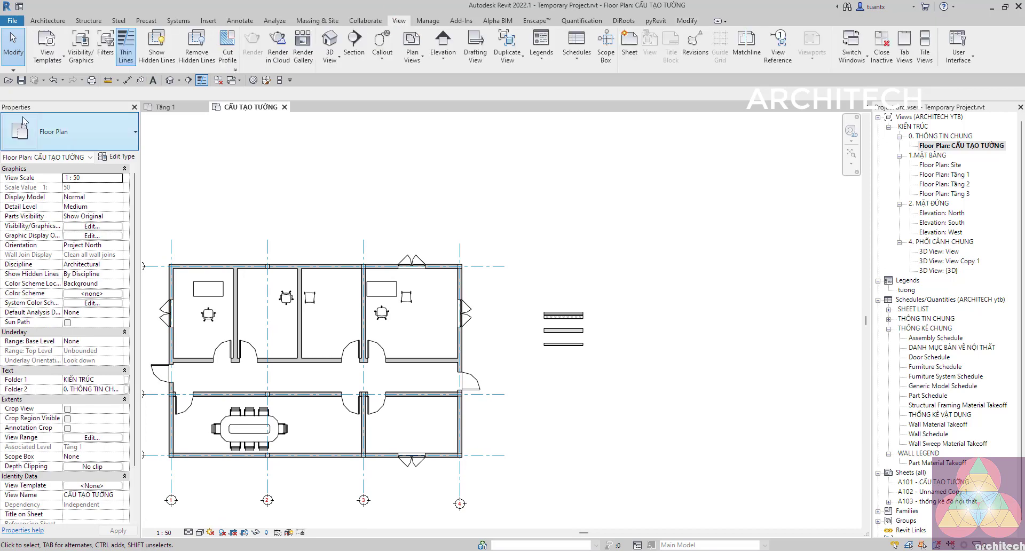
pyautogui.click(106, 54)
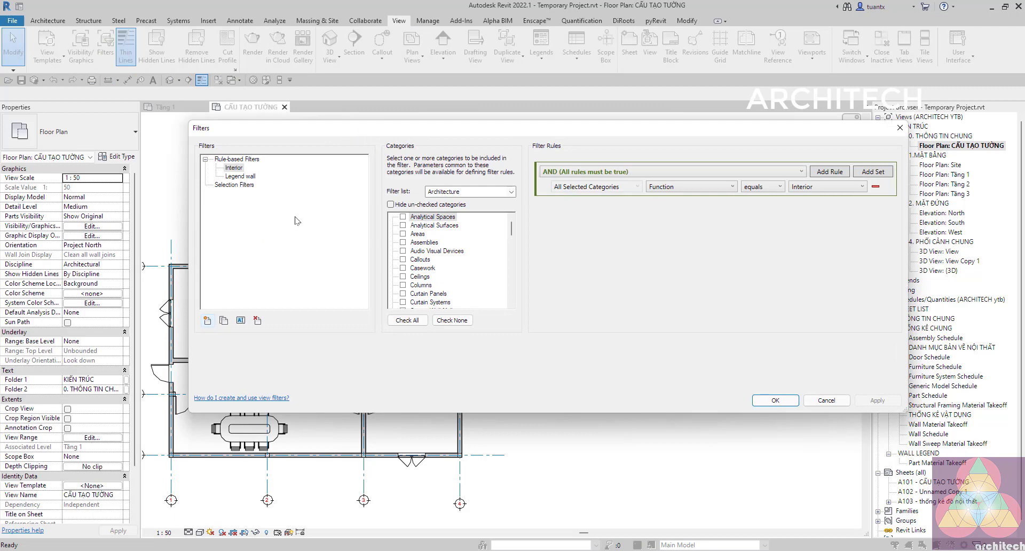
pyautogui.click(207, 319)
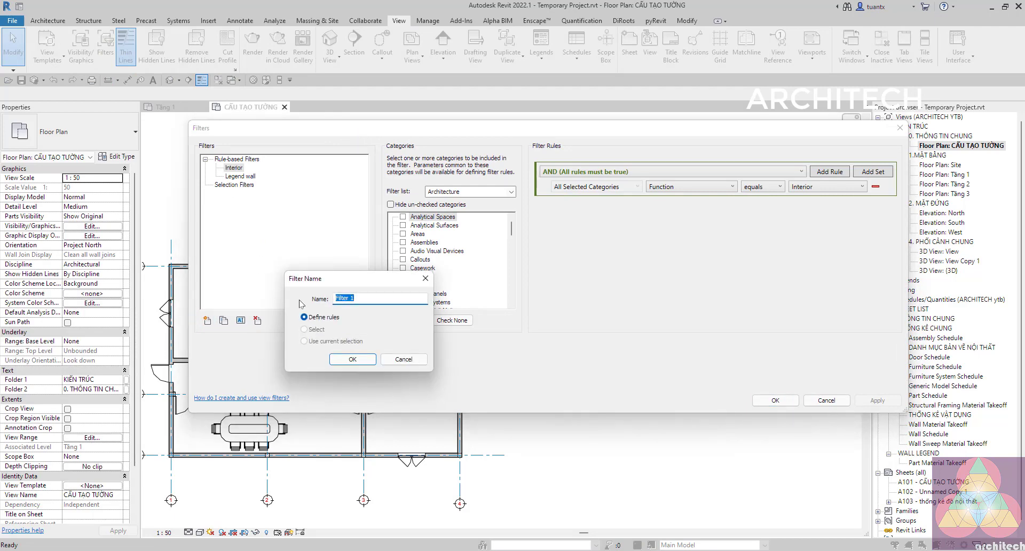
pyautogui.write('CA')
pyautogui.press('BackSpace')
pyautogui.press('BackSpace')
pyautogui.press('BackSpace')
pyautogui.write('CẤ')
pyautogui.write('U')
pyautogui.click(350, 361)
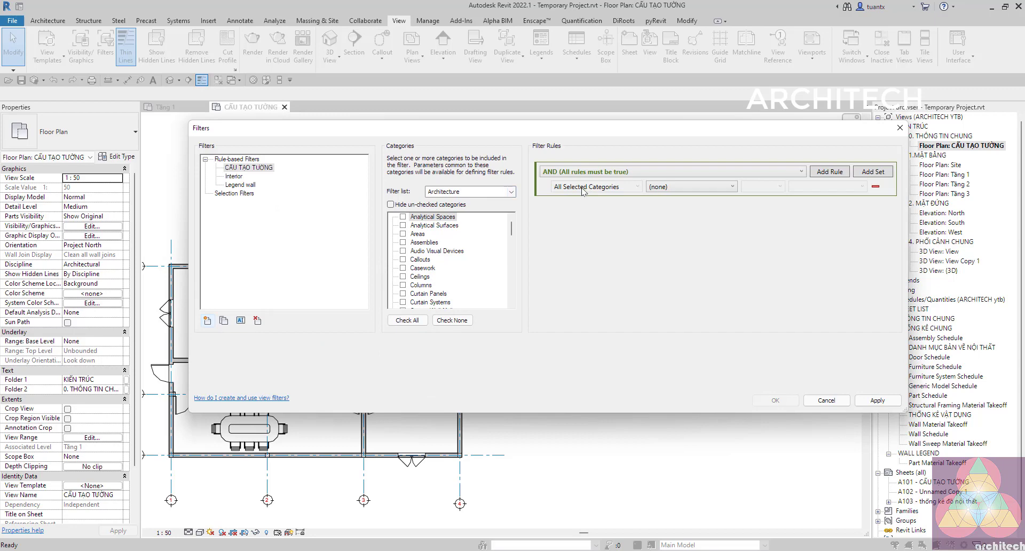
# Step: Limit the filter's categories to Walls only
pyautogui.scroll(-2, 427, 251)
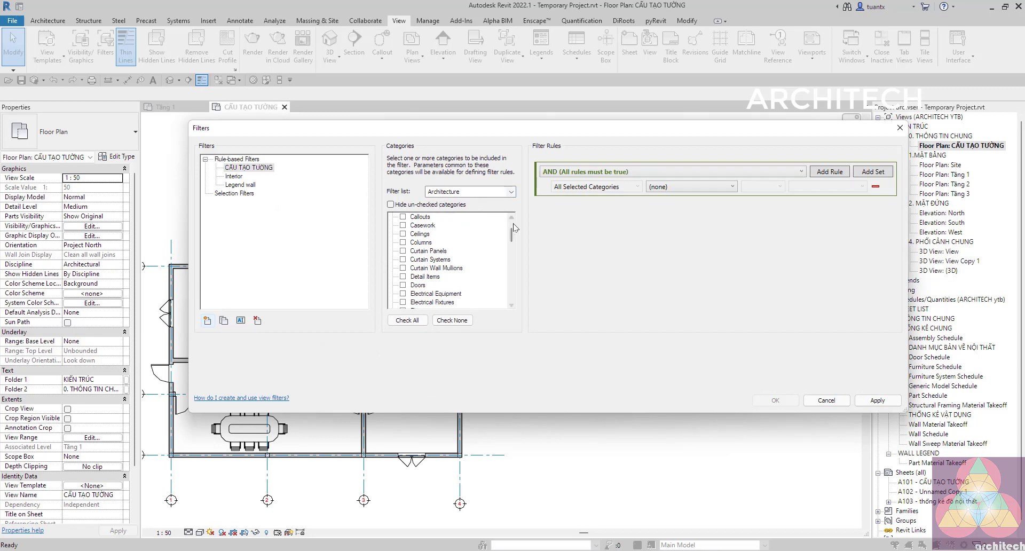
pyautogui.scroll(-5, 487, 283)
pyautogui.scroll(-5, 487, 285)
pyautogui.scroll(-6, 488, 290)
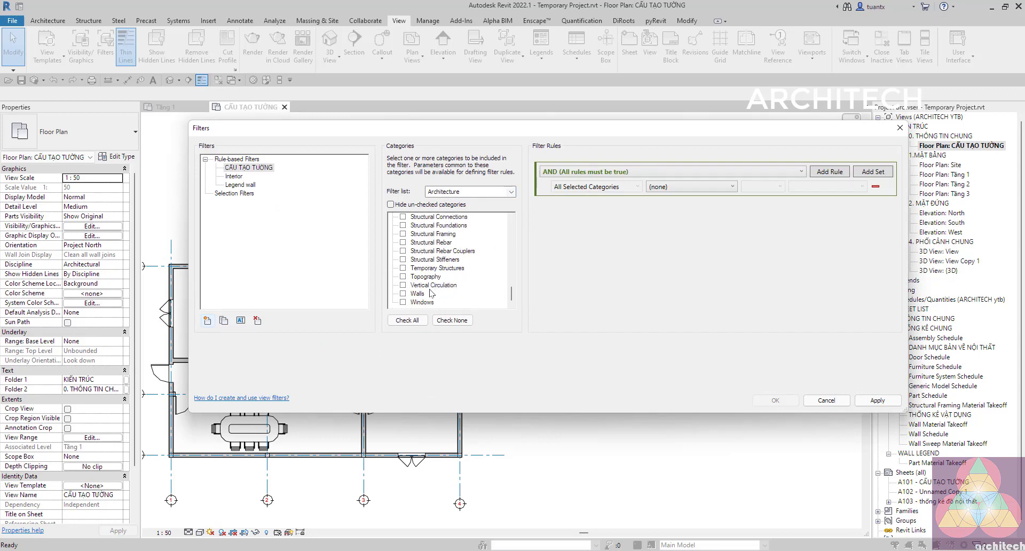
pyautogui.click(403, 294)
pyautogui.click(390, 204)
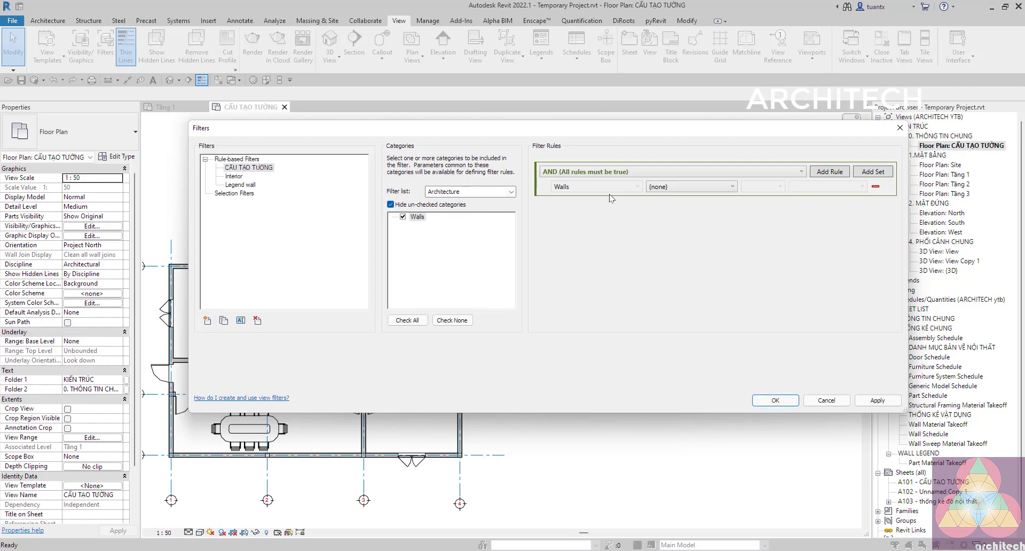
# Step: Set the filter rule to Comments does not contain LEGEND and confirm
pyautogui.click(705, 187)
pyautogui.scroll(-1, 683, 241)
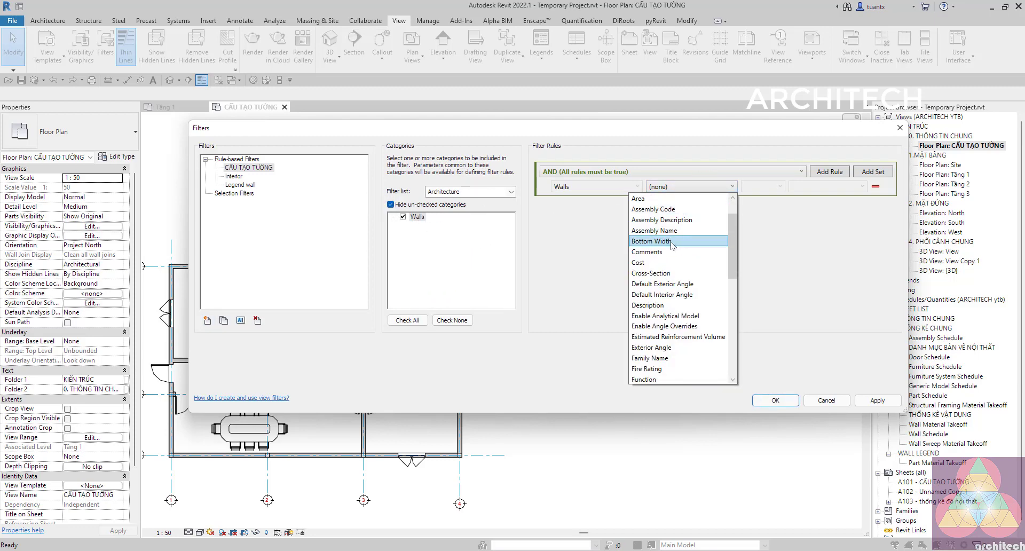
pyautogui.click(674, 251)
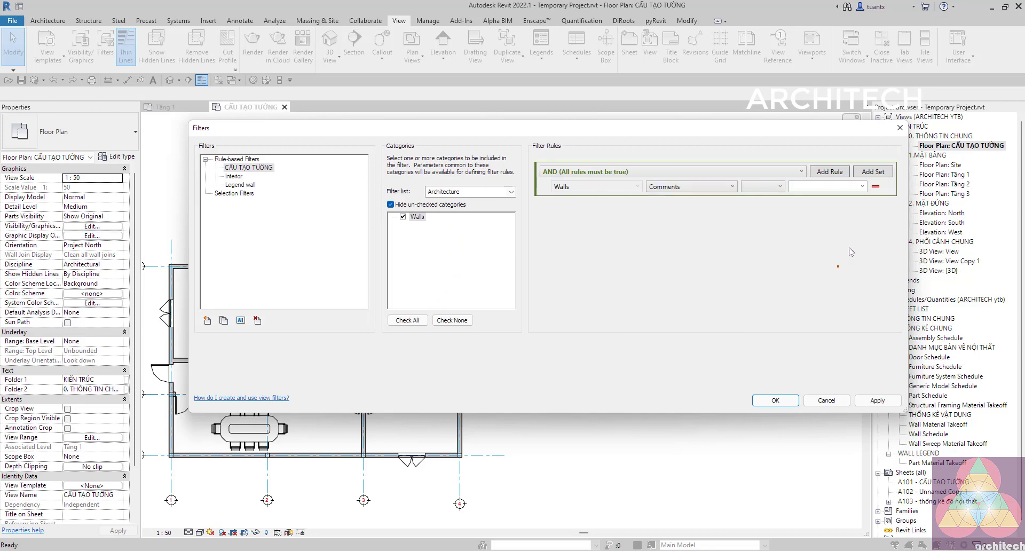
pyautogui.click(767, 187)
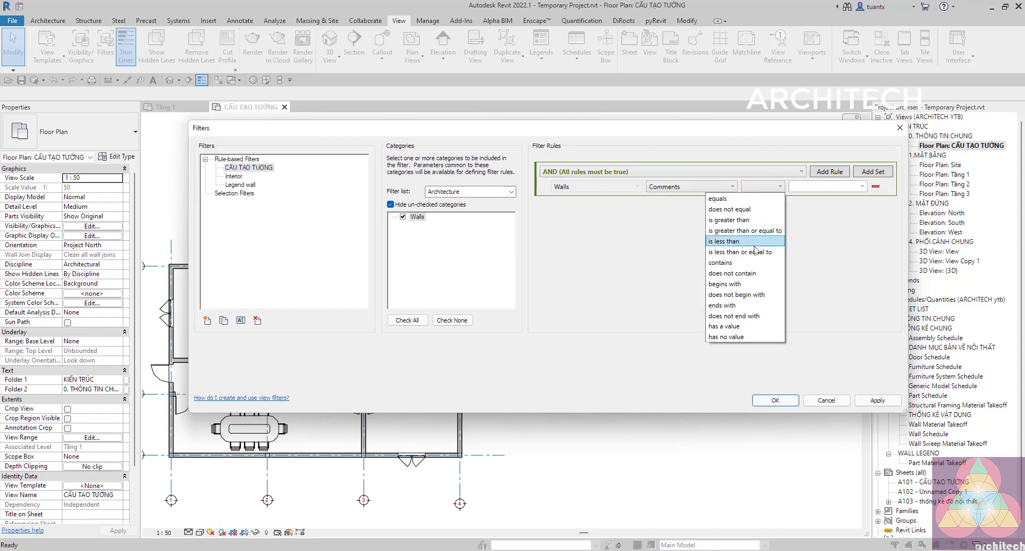
pyautogui.click(736, 273)
pyautogui.click(811, 184)
pyautogui.write('LEGEND')
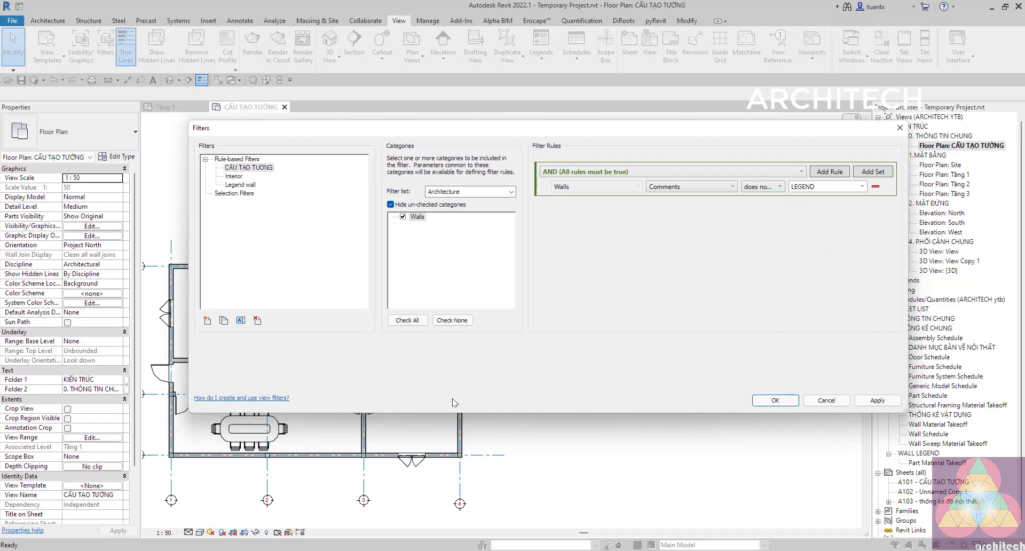
pyautogui.click(780, 186)
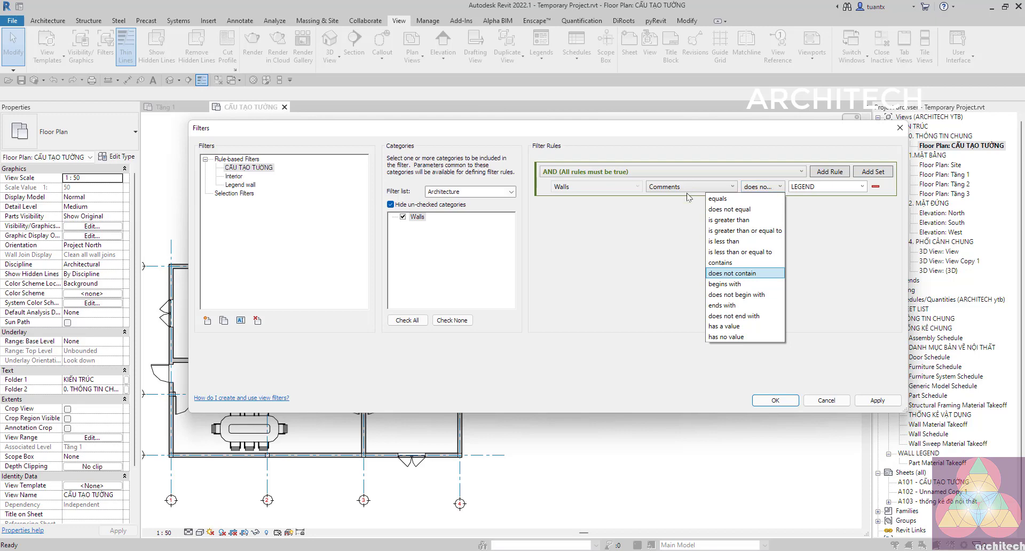
pyautogui.click(842, 223)
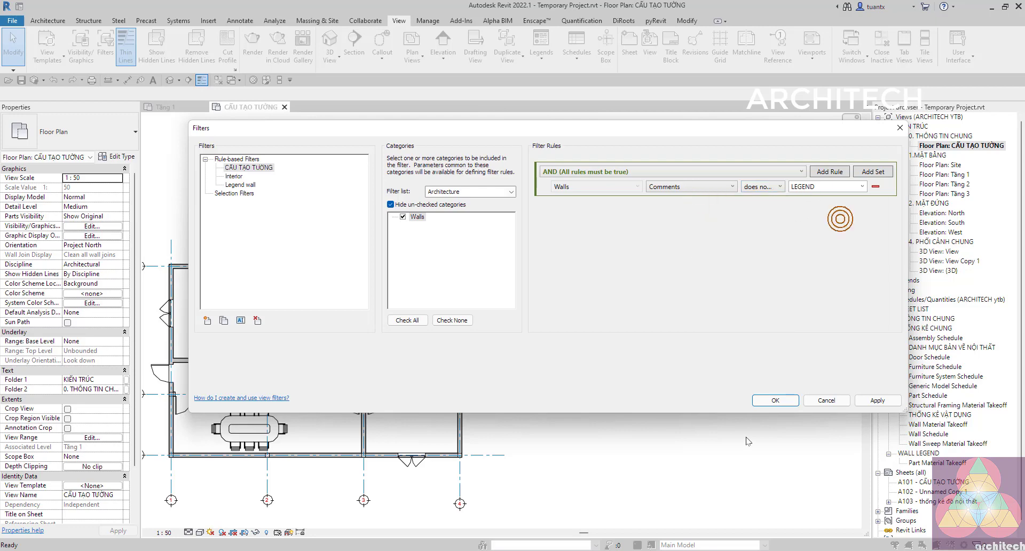
pyautogui.click(775, 400)
pyautogui.click(729, 410)
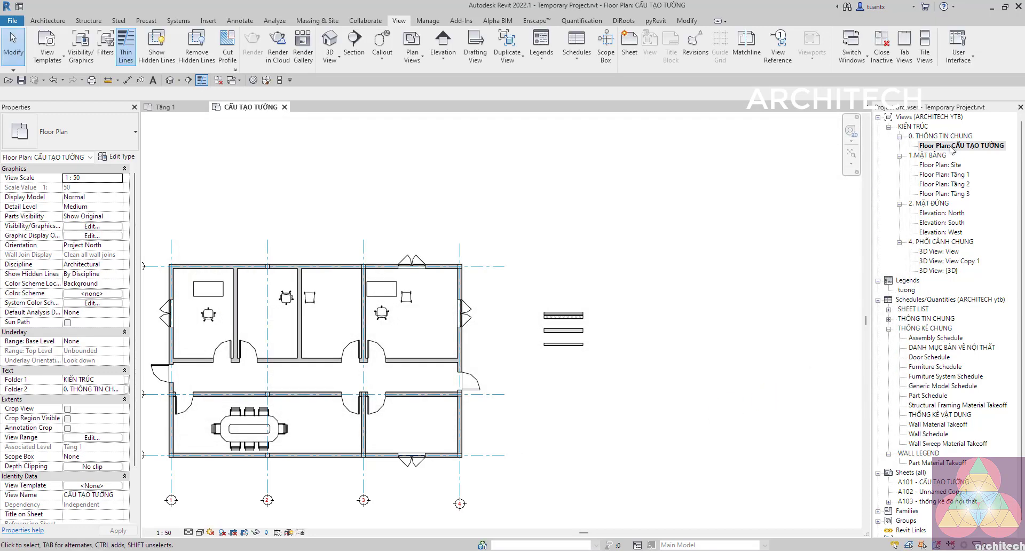
# Step: Add the CẤU TẠO TƯỜNG filter to the CẤU TẠO TƯỜNG view with Visibility unchecked
pyautogui.click(957, 147)
pyautogui.click(759, 293)
pyautogui.press('v')
pyautogui.press('v')
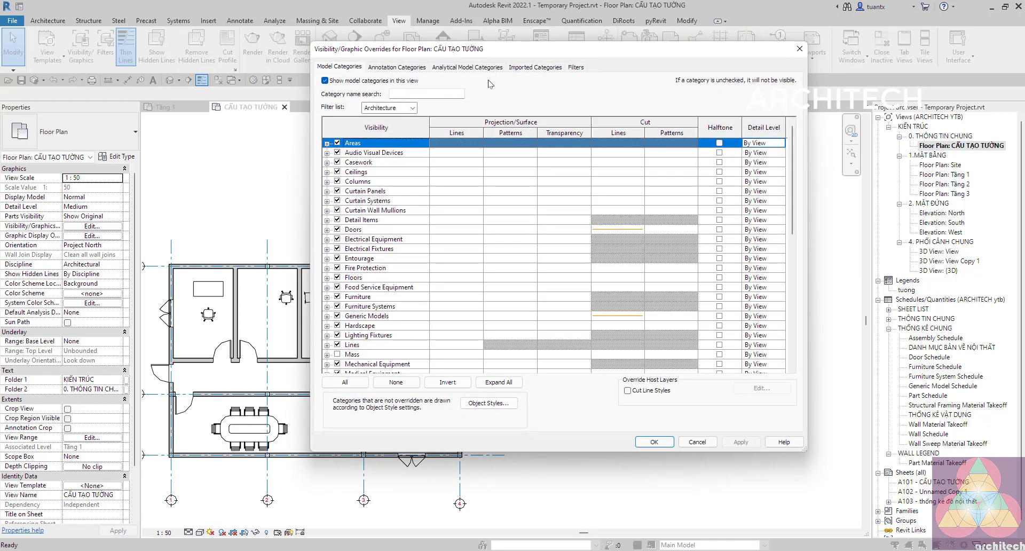
pyautogui.click(576, 66)
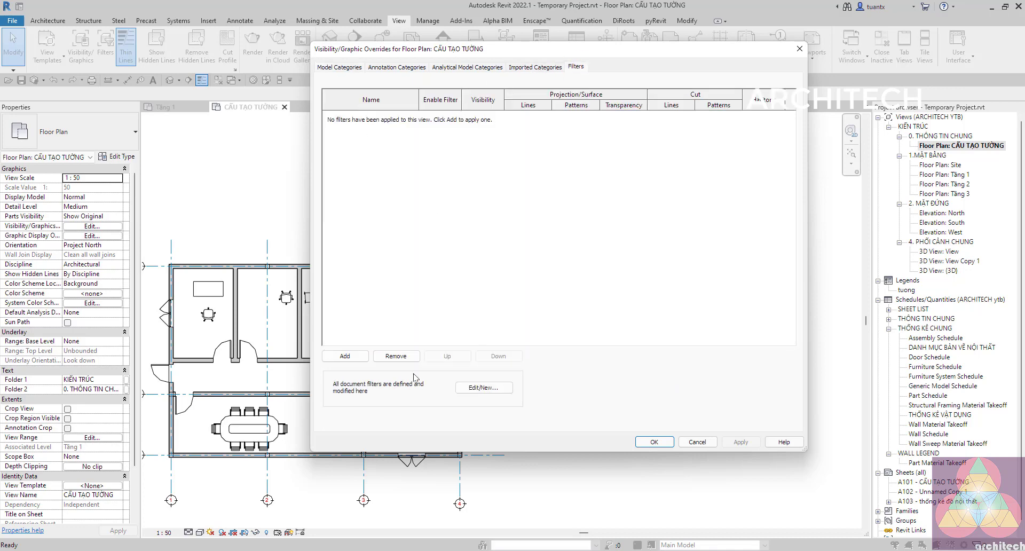
pyautogui.click(345, 356)
pyautogui.click(486, 230)
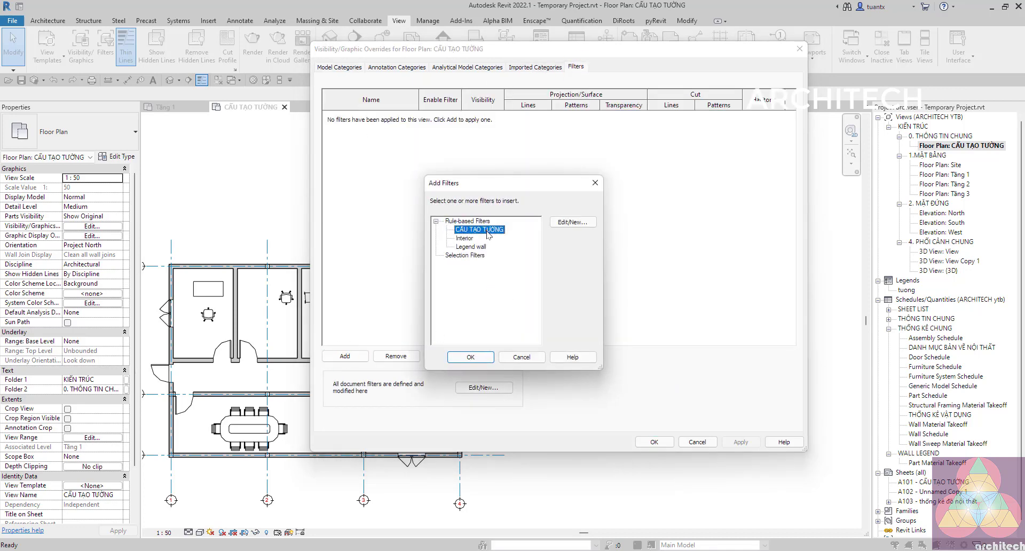
pyautogui.click(470, 357)
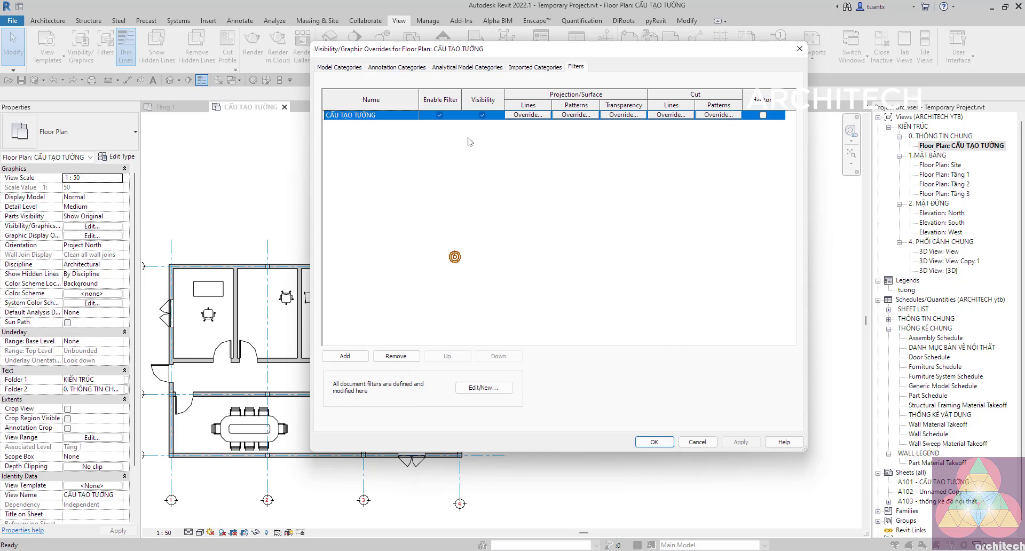
pyautogui.click(483, 115)
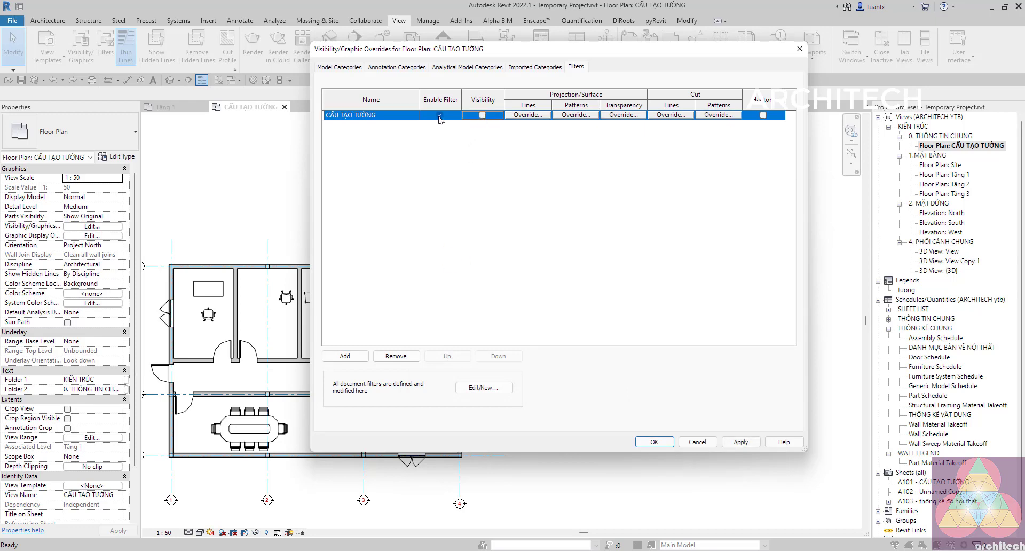
pyautogui.click(646, 442)
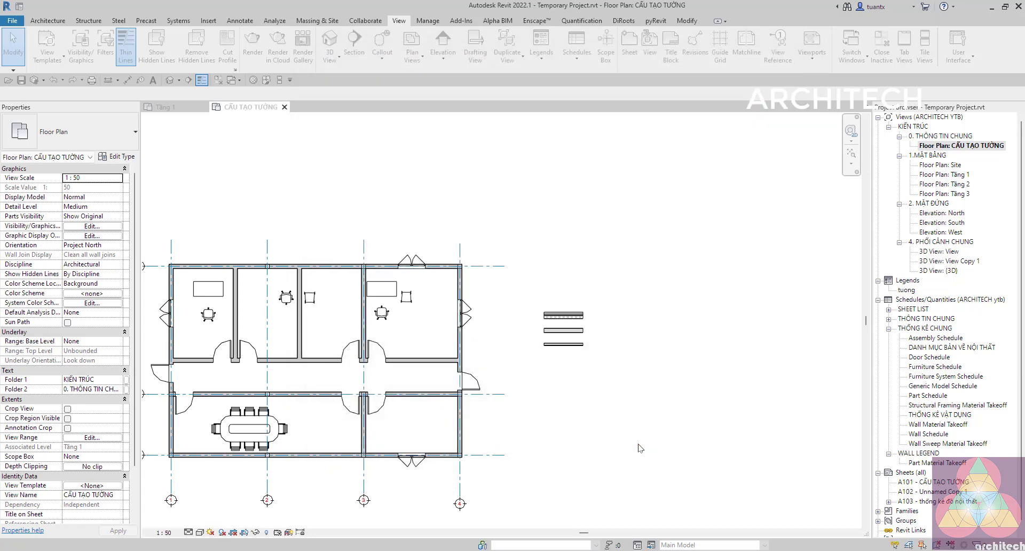
pyautogui.scroll(3, 432, 363)
pyautogui.scroll(-1, 383, 458)
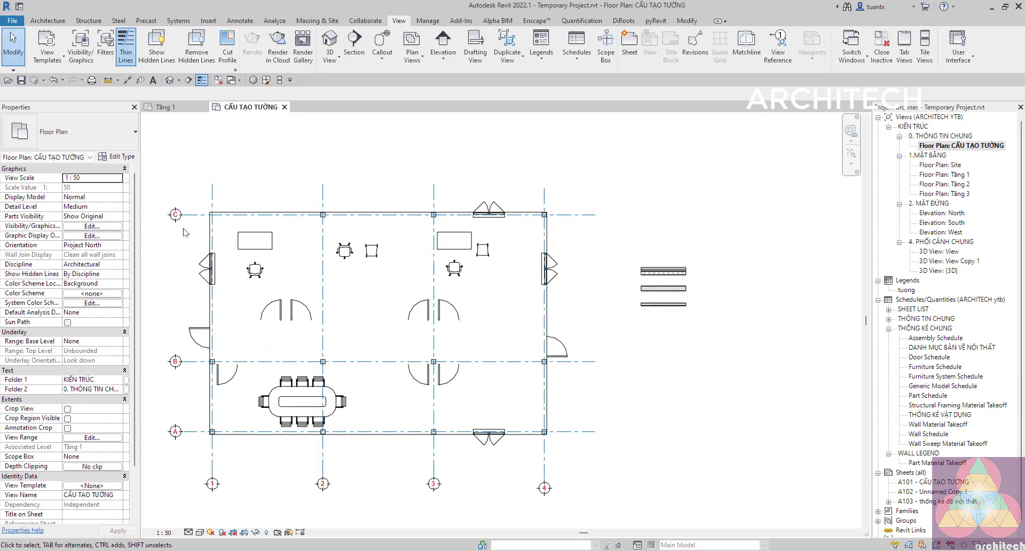
pyautogui.scroll(-1, 350, 249)
pyautogui.scroll(-1, 350, 249)
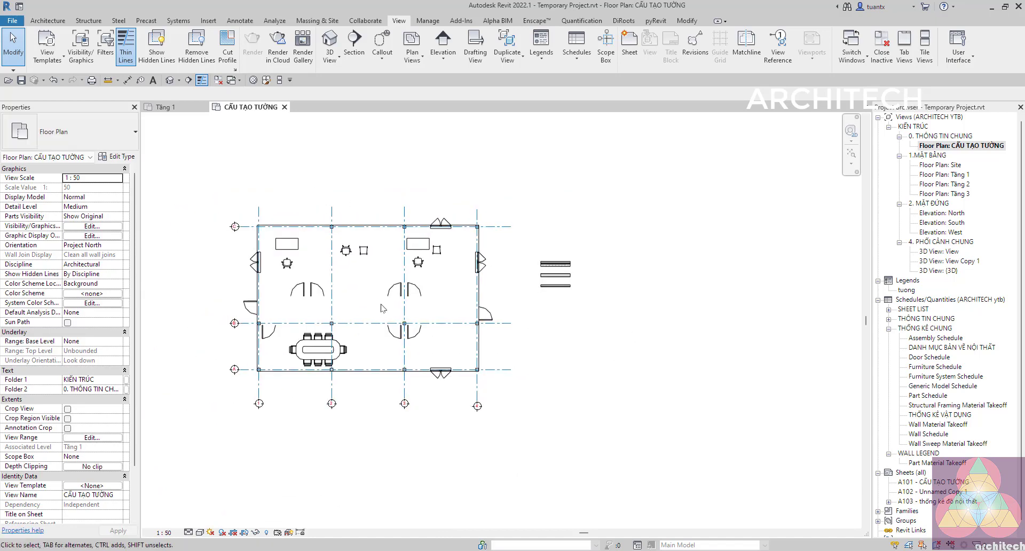
pyautogui.scroll(2, 377, 310)
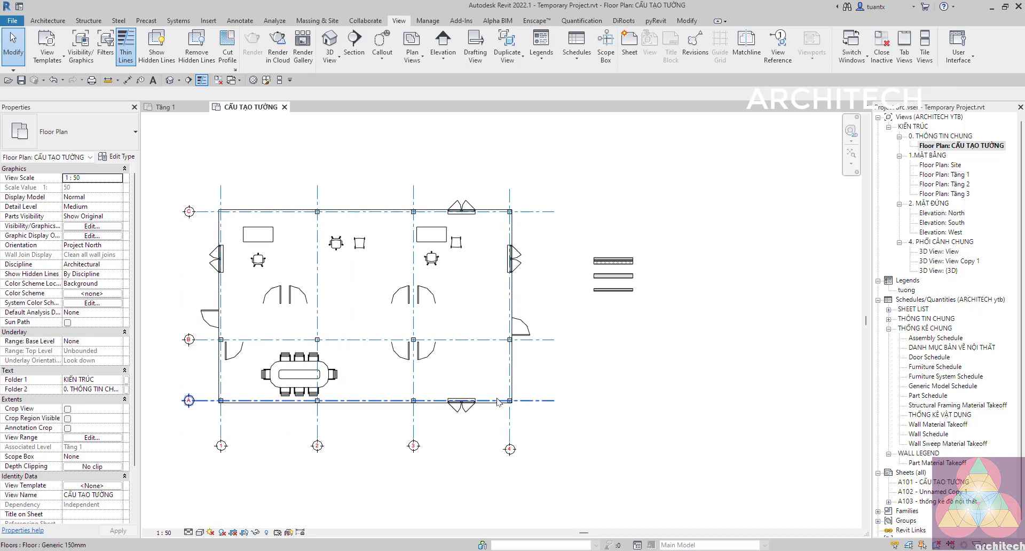
# Step: Turn off all model categories in Visibility/Graphics except Walls
pyautogui.press('v')
pyautogui.press('g')
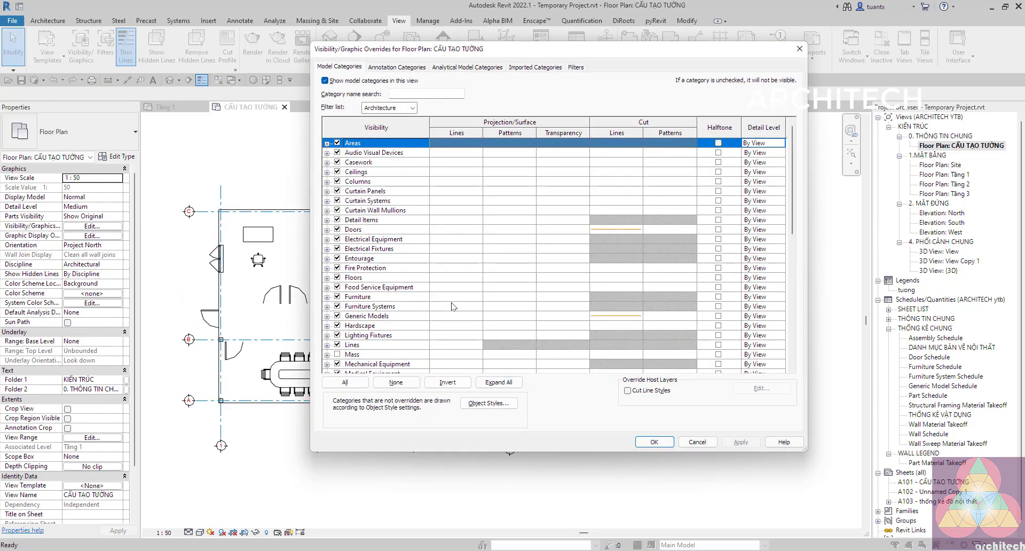
pyautogui.scroll(-2, 453, 306)
pyautogui.scroll(-5, 452, 306)
pyautogui.scroll(-2, 452, 306)
pyautogui.scroll(-1, 452, 306)
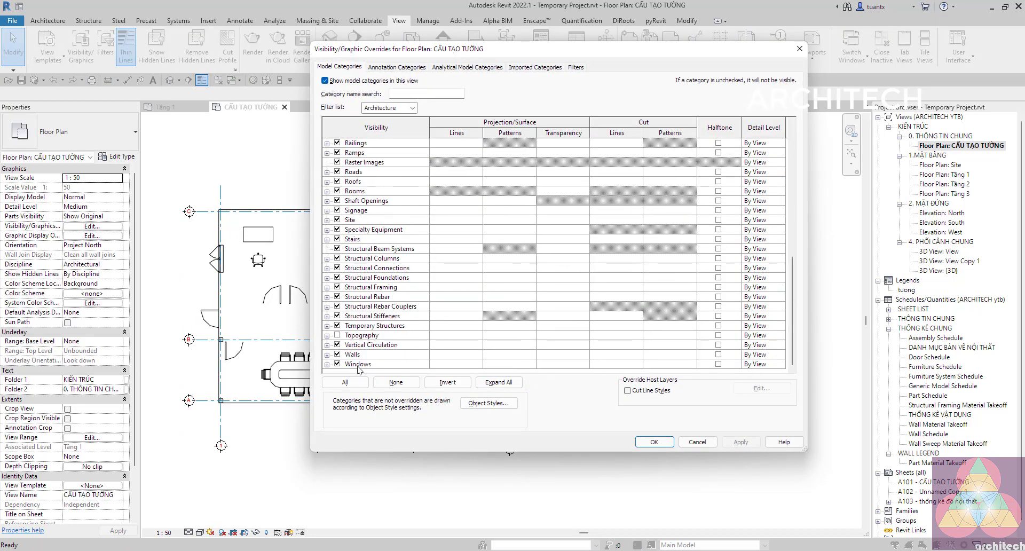
pyautogui.keyDown('shift'); pyautogui.click(357, 366); pyautogui.keyUp('shift')
pyautogui.scroll(4, 327, 210)
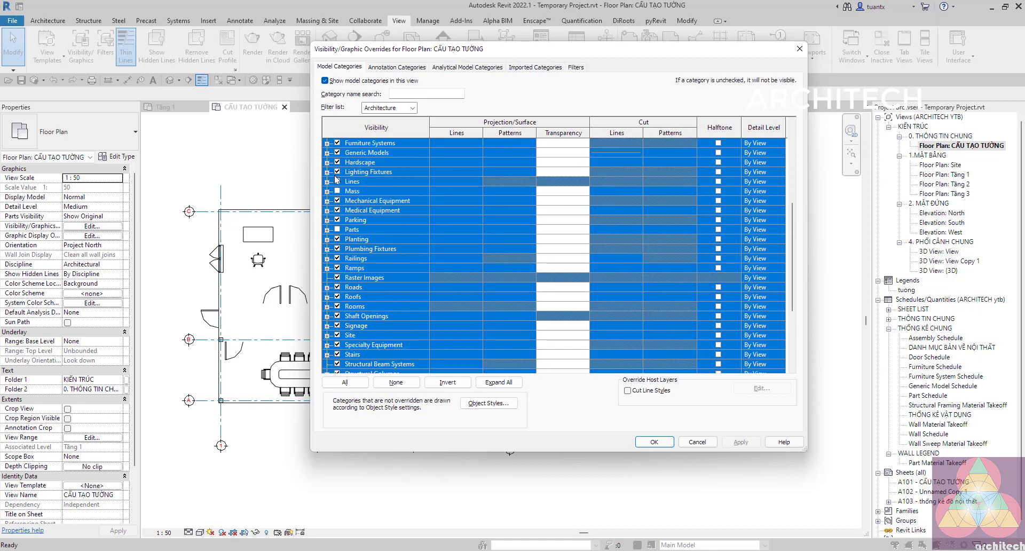
pyautogui.scroll(-2, 356, 214)
pyautogui.scroll(-2, 379, 330)
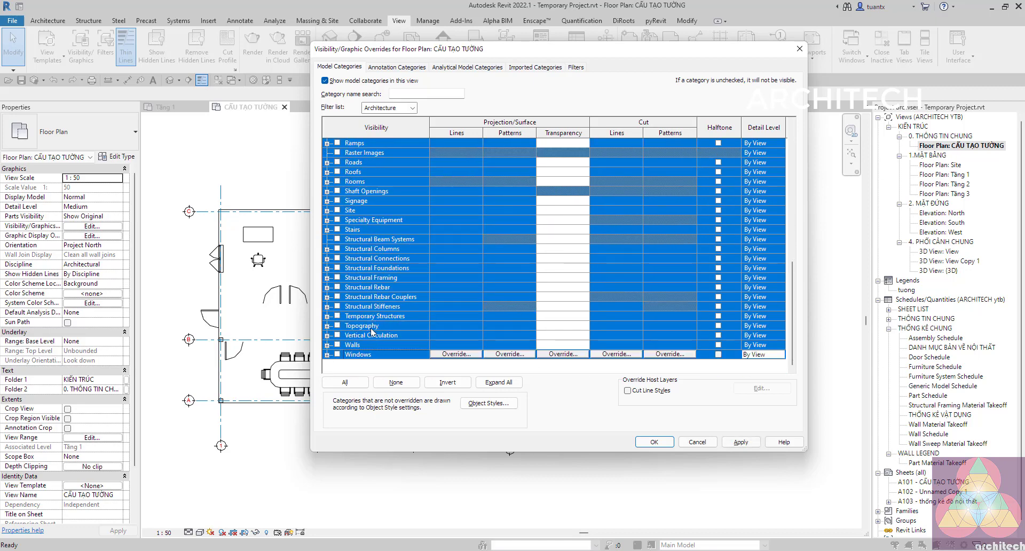
pyautogui.click(372, 329)
pyautogui.click(337, 354)
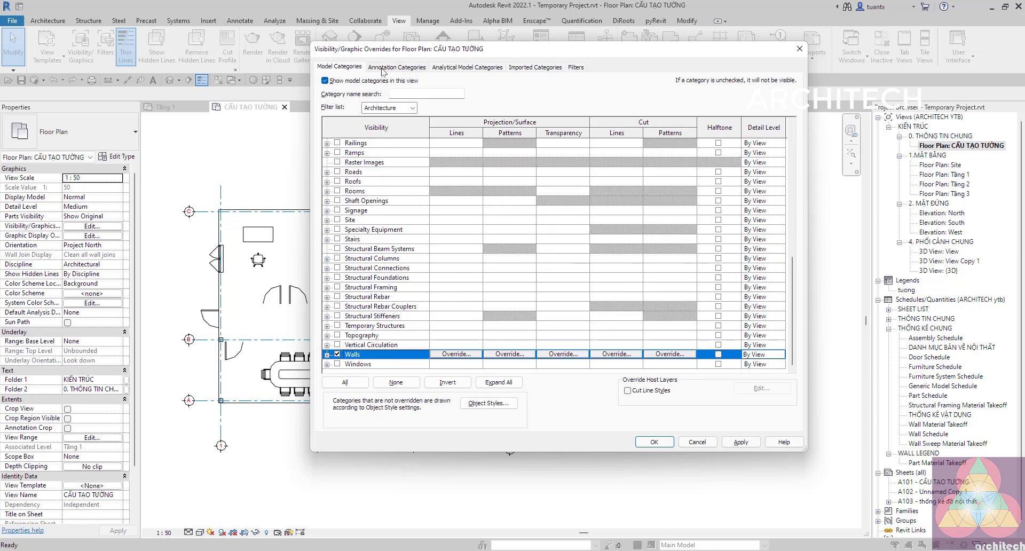
# Step: Hide all Annotation, Analytical Model and Imported categories, then apply the settings
pyautogui.click(382, 67)
pyautogui.click(325, 80)
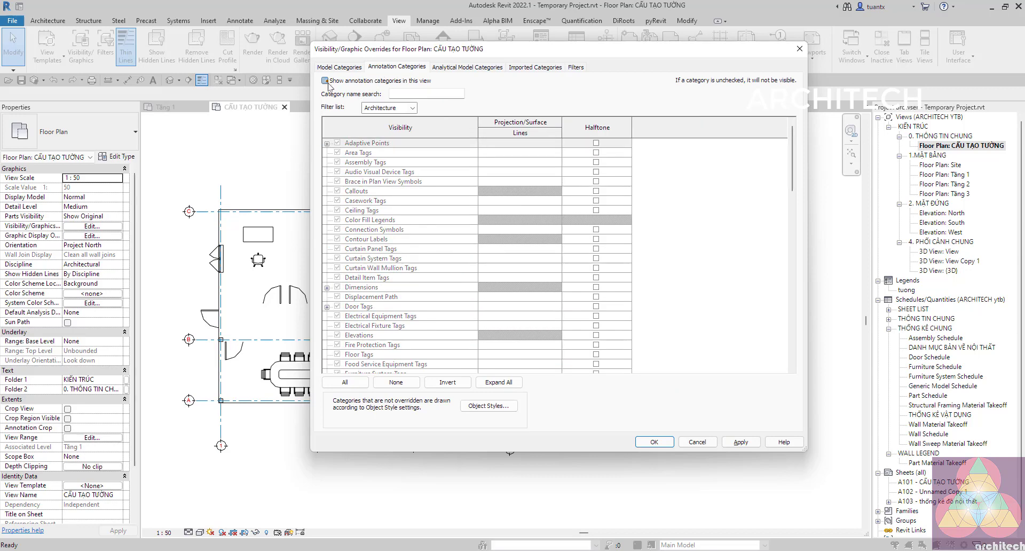
pyautogui.click(470, 69)
pyautogui.click(340, 80)
pyautogui.click(516, 70)
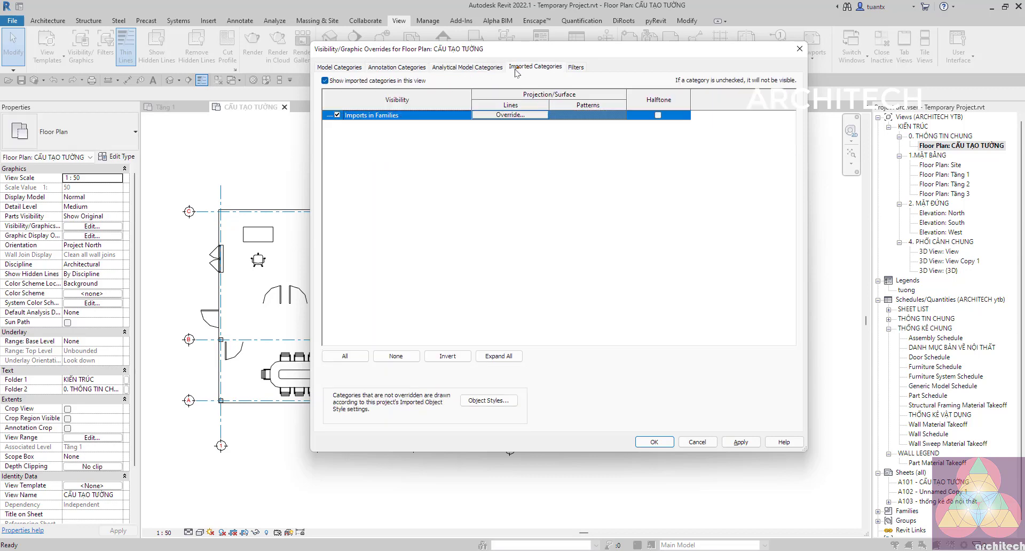
pyautogui.click(325, 81)
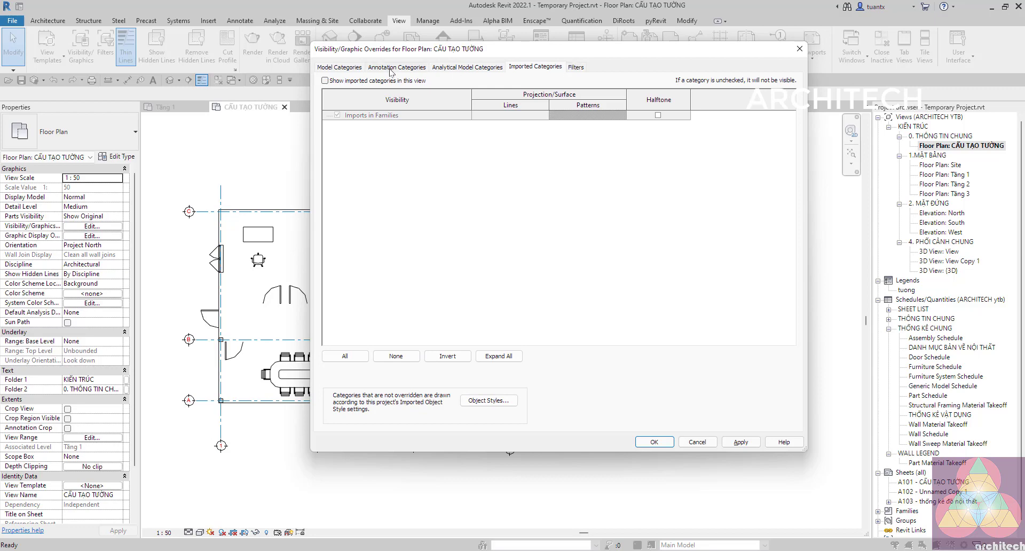
pyautogui.click(341, 68)
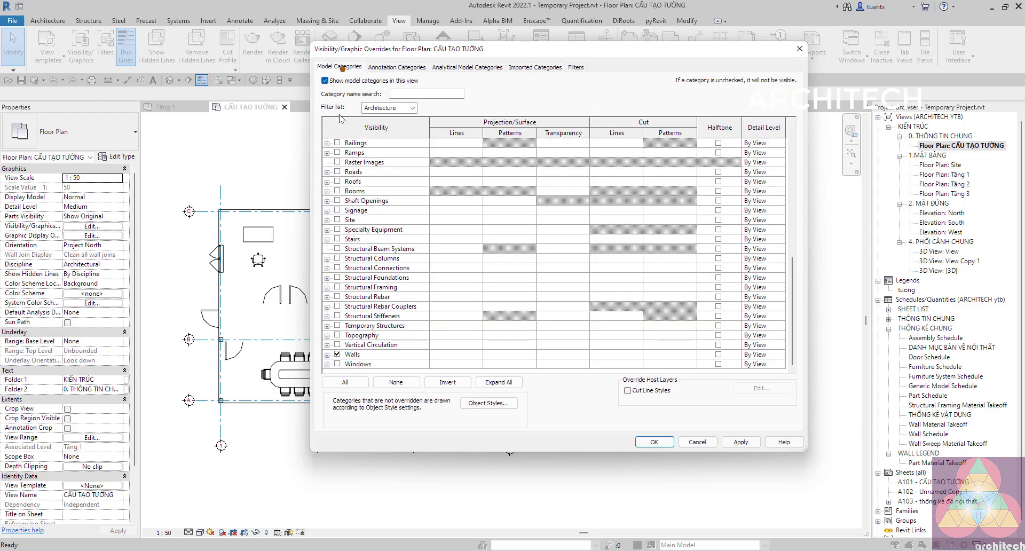
pyautogui.click(576, 68)
pyautogui.click(655, 442)
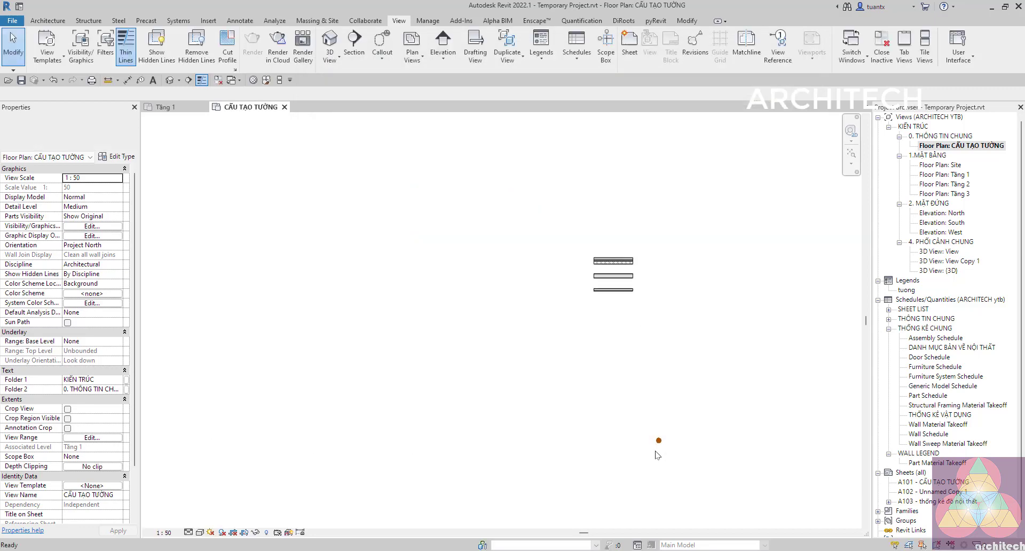
# Step: Zoom in on the three legend wall sections and confirm the top wall's Comments reads LEGEND
pyautogui.scroll(5, 655, 272)
pyautogui.scroll(2, 641, 278)
pyautogui.scroll(1, 590, 295)
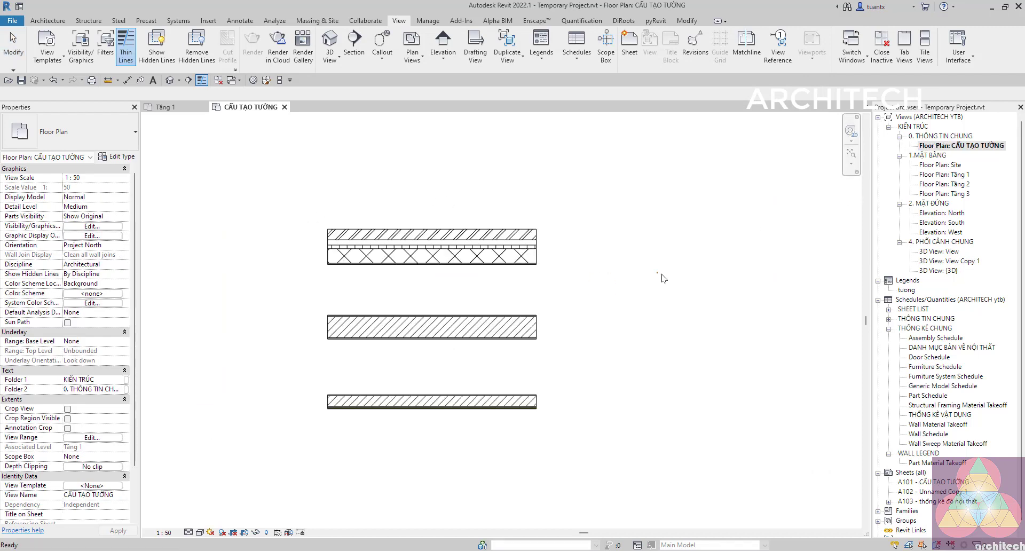
pyautogui.scroll(-2, 463, 385)
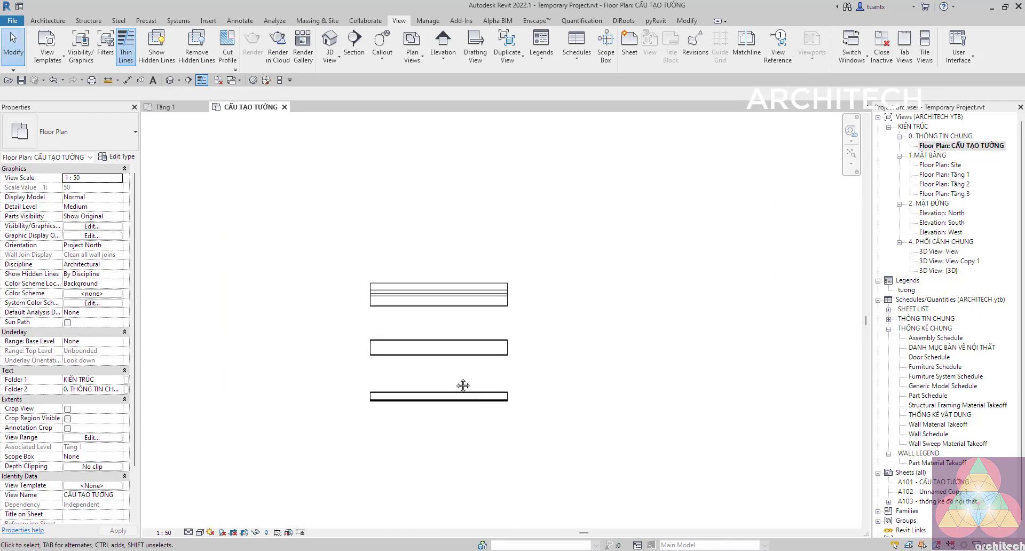
pyautogui.moveTo(462, 385); pyautogui.dragTo(435, 330, button='middle')
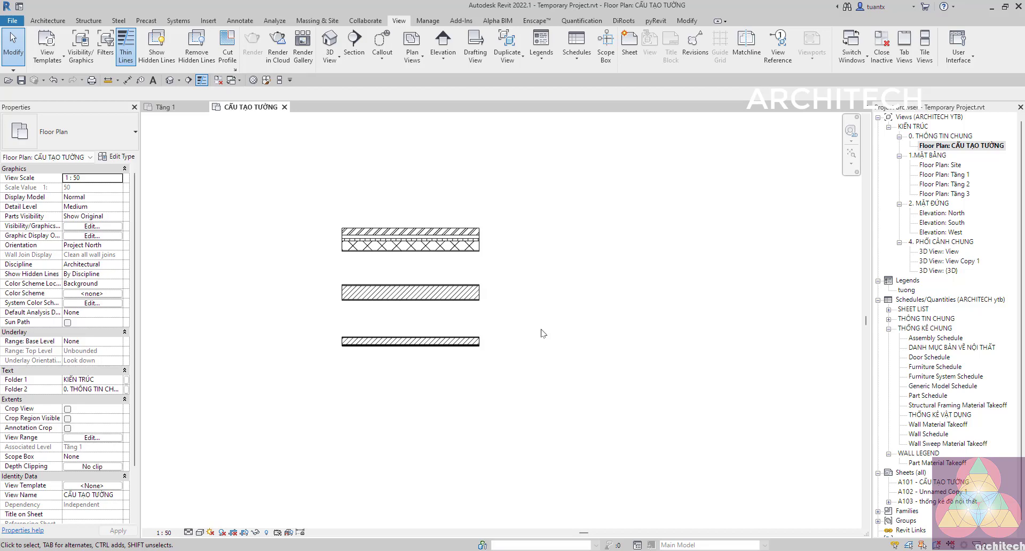
pyautogui.scroll(1, 451, 268)
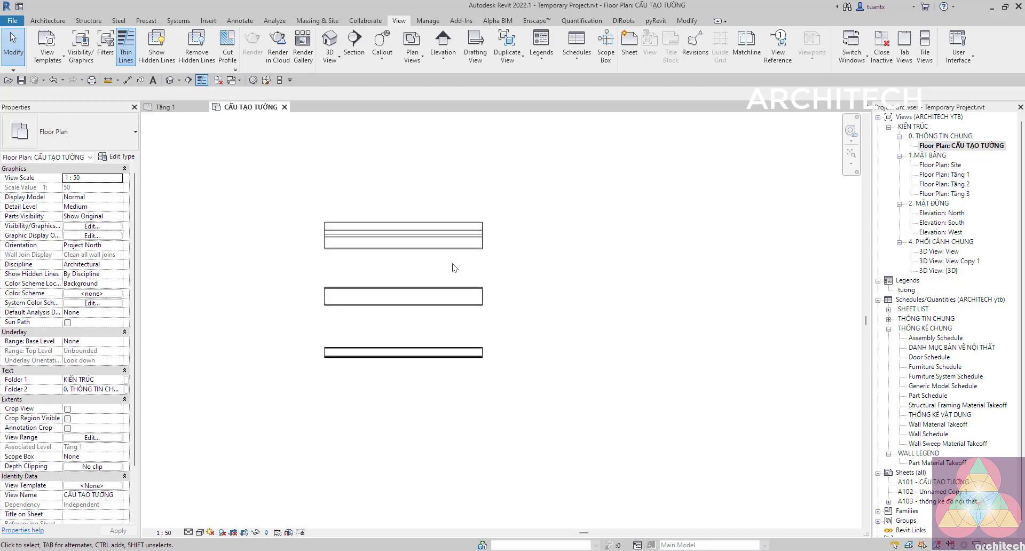
pyautogui.scroll(1, 446, 283)
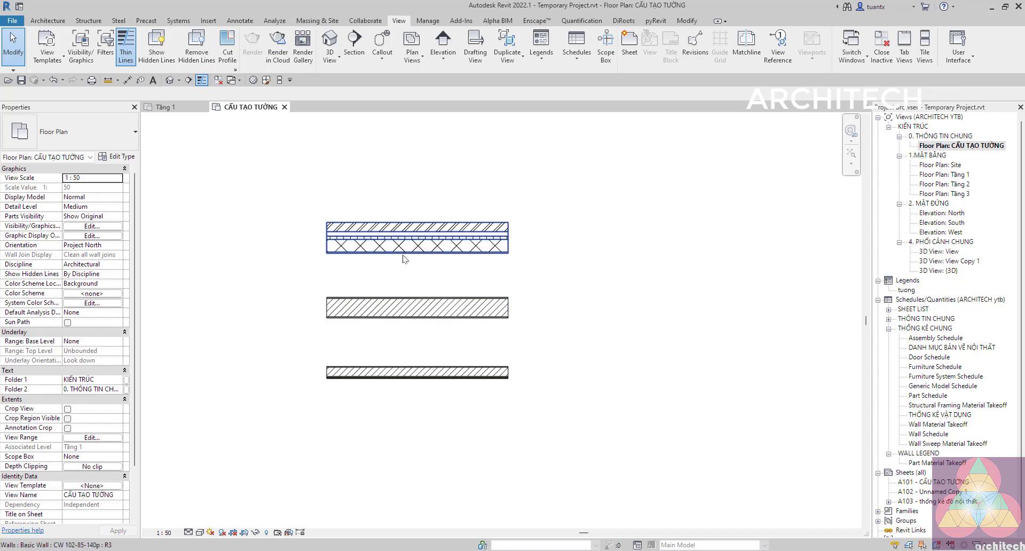
pyautogui.click(416, 256)
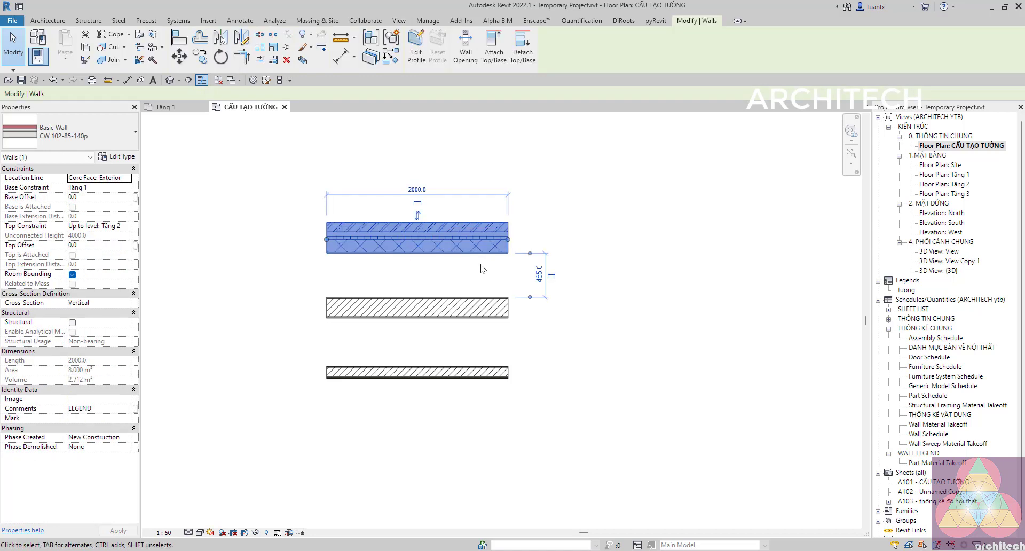
pyautogui.click(487, 270)
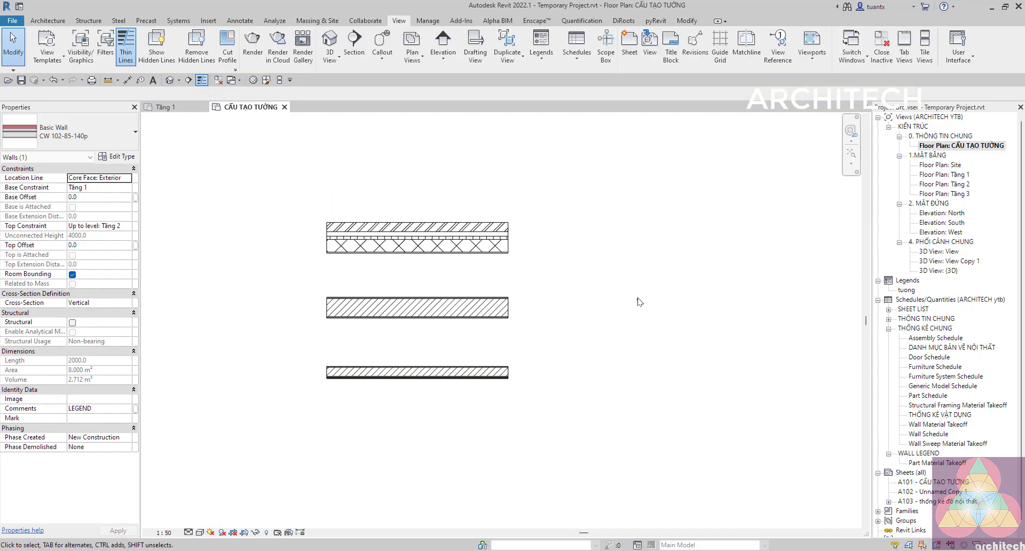
pyautogui.moveTo(490, 297)
pyautogui.mouseDown(button='middle')
pyautogui.moveTo(477, 285)
pyautogui.moveTo(446, 302)
pyautogui.mouseUp(button='middle')
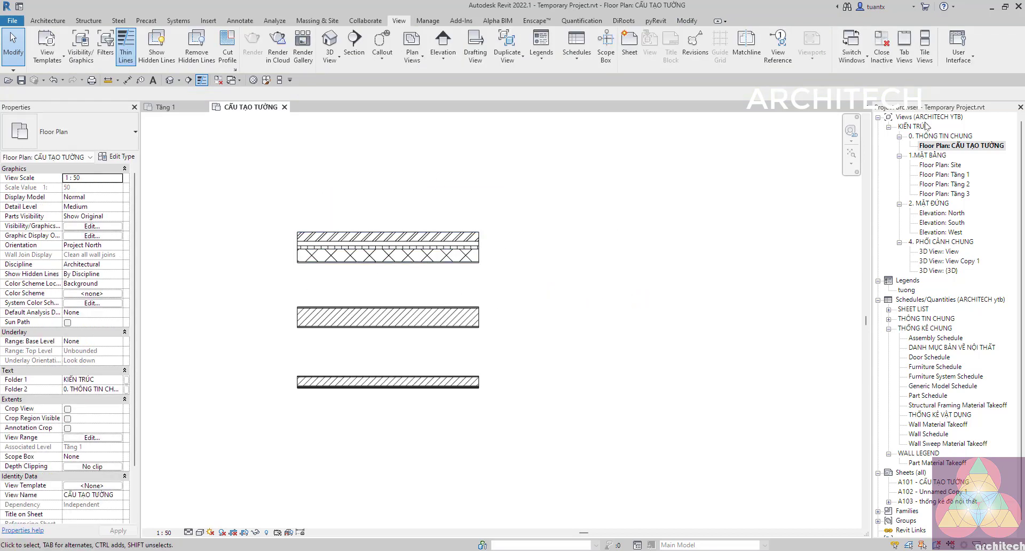
# Step: Inspect the top wall's type properties and close them without changes
pyautogui.scroll(-2, 512, 261)
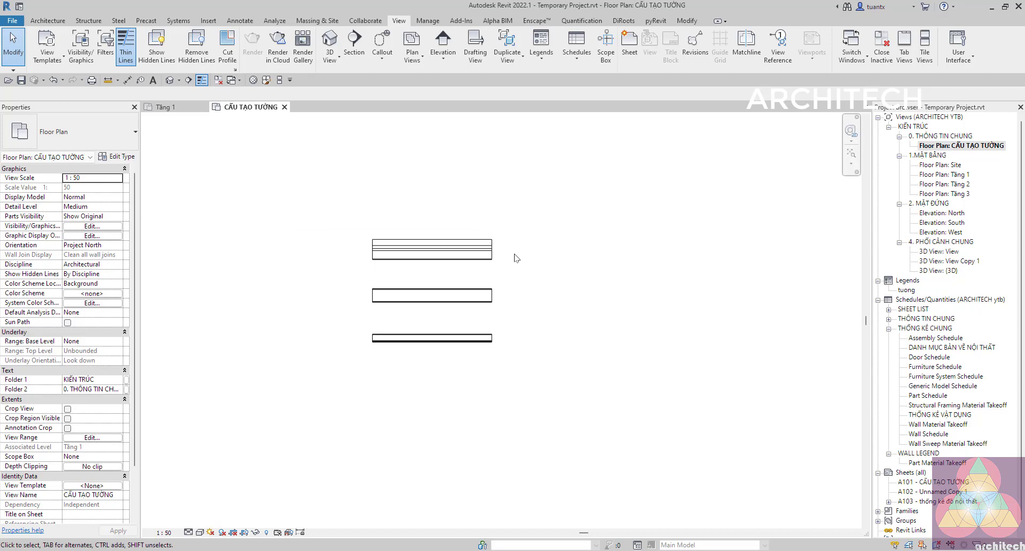
pyautogui.click(438, 291)
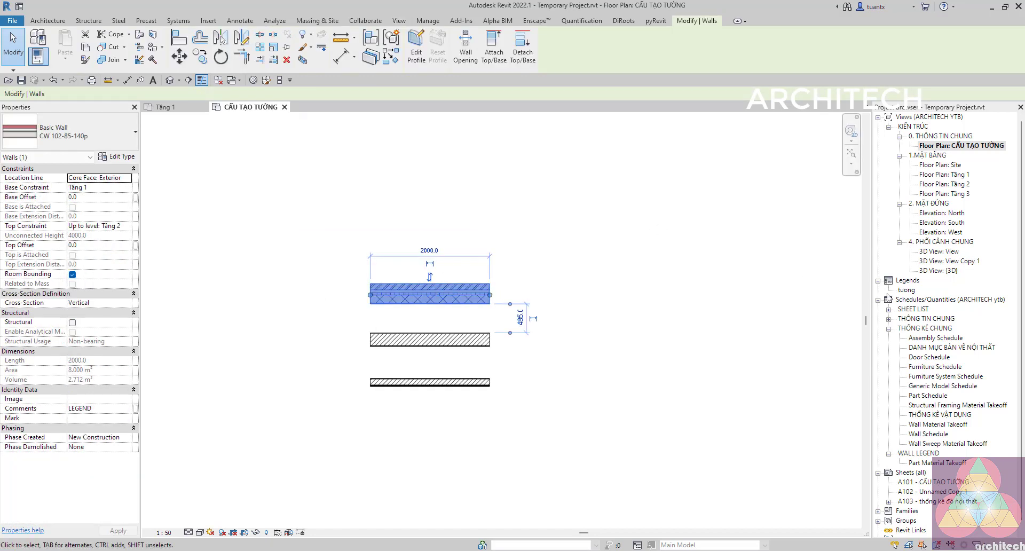
pyautogui.click(695, 313)
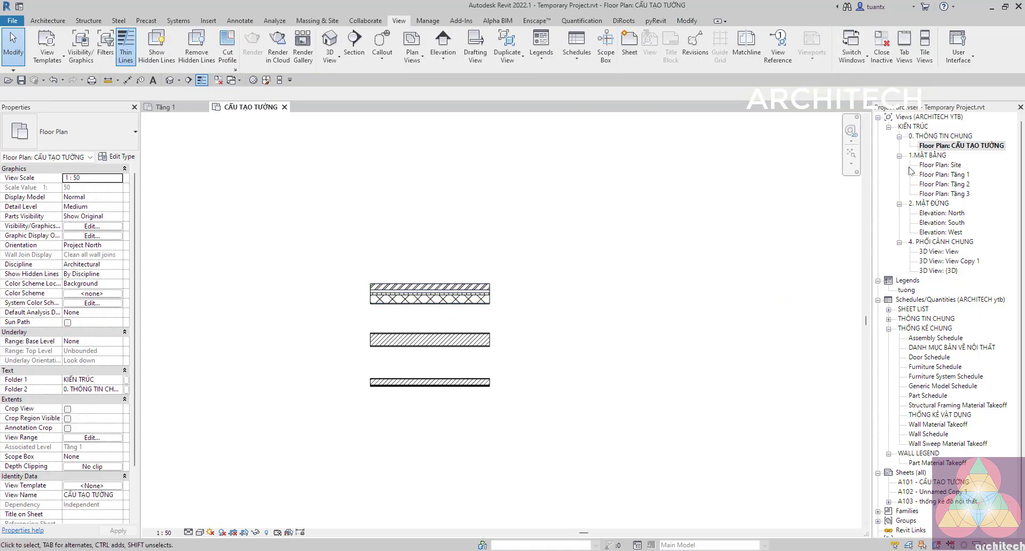
pyautogui.doubleClick(458, 296)
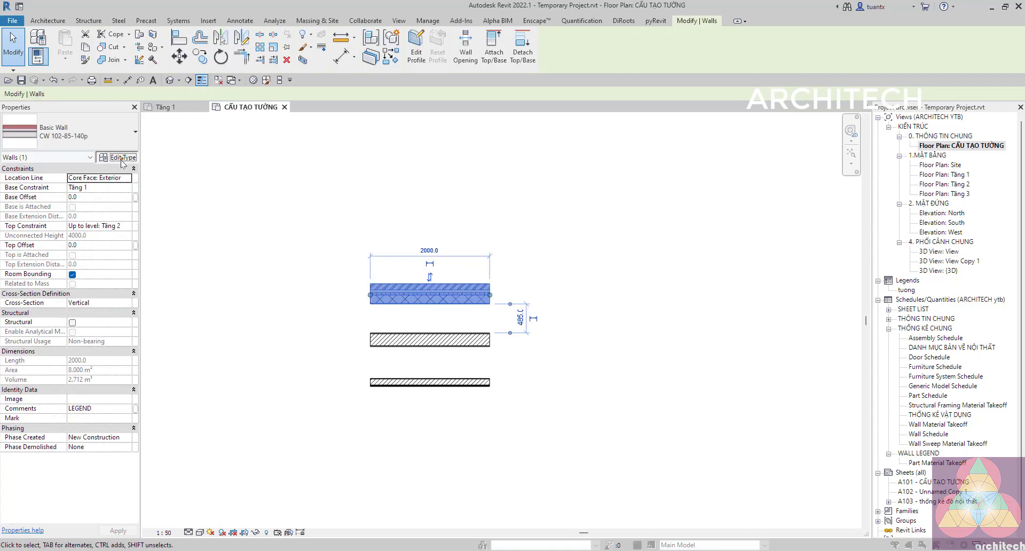
pyautogui.scroll(-4, 540, 318)
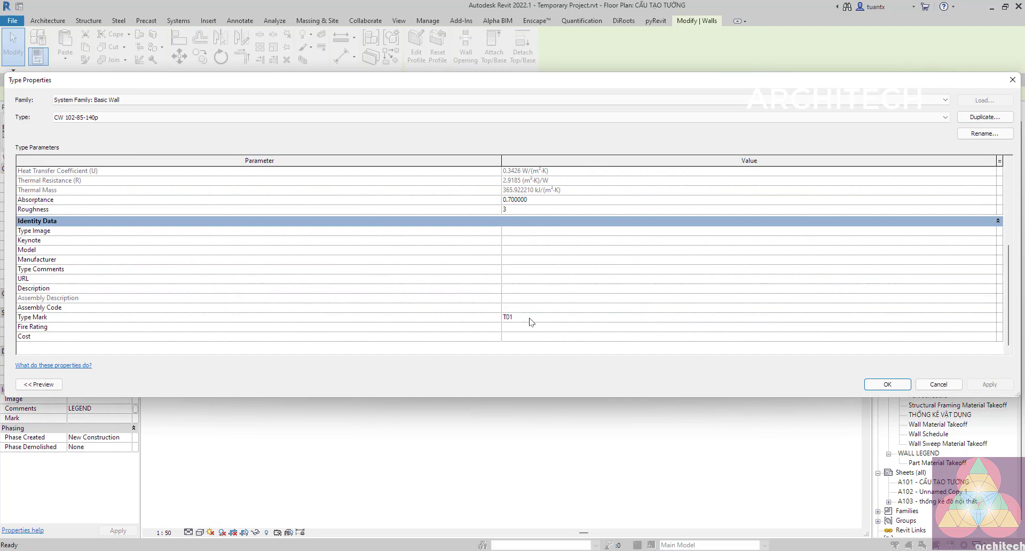
pyautogui.click(938, 384)
# Step: Set the middle wall type EX-15-200-15's Type Mark to T04
pyautogui.doubleClick(433, 339)
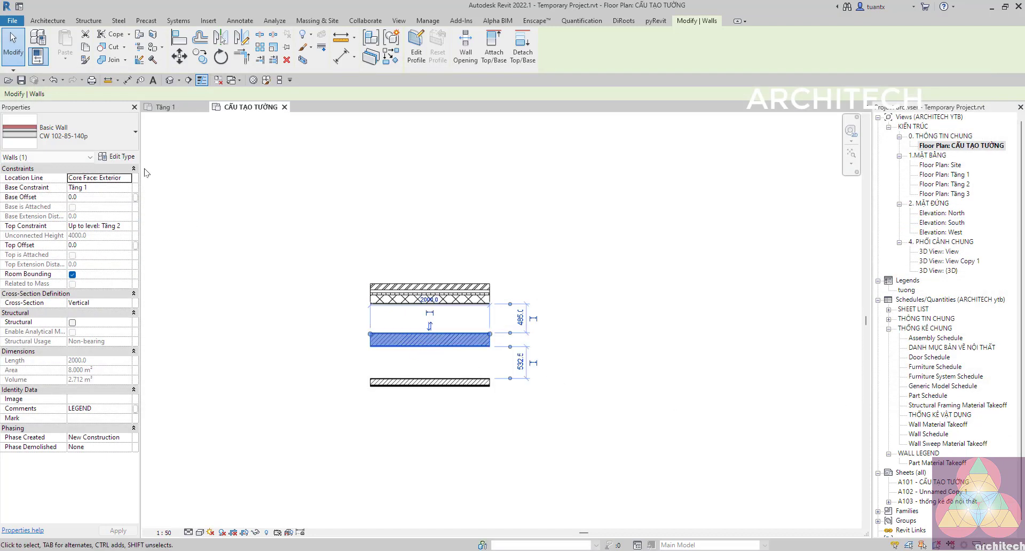
pyautogui.scroll(-4, 639, 345)
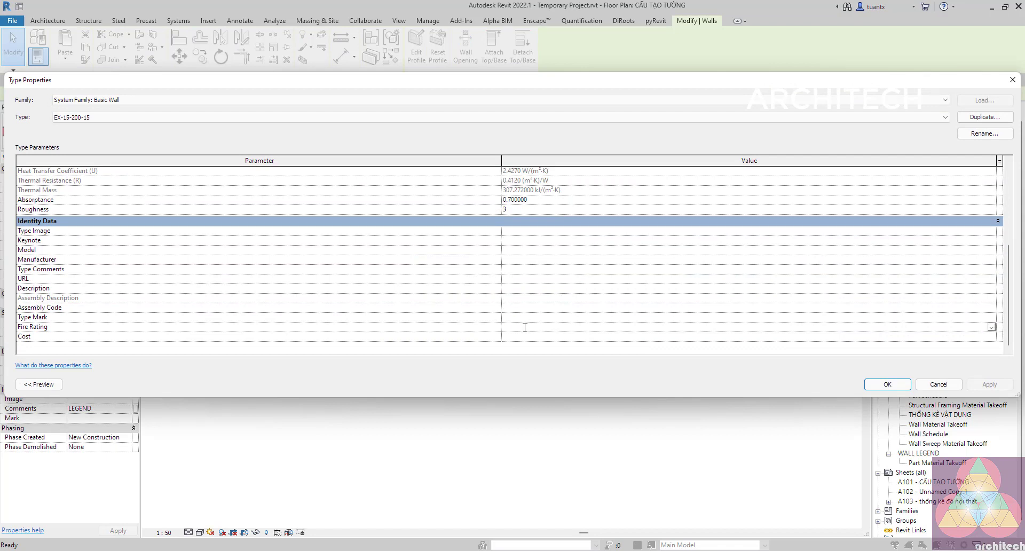
pyautogui.click(509, 318)
pyautogui.write('T04')
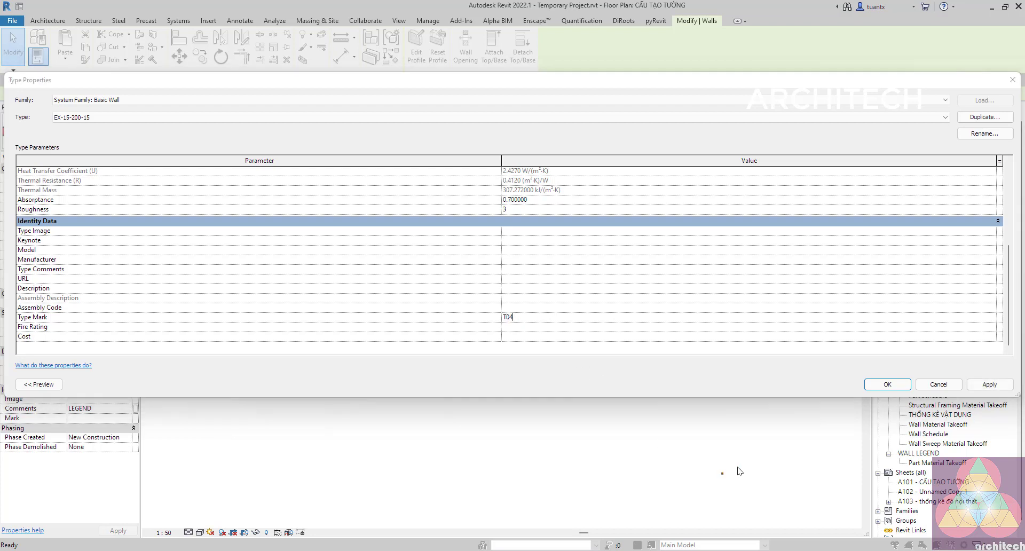
pyautogui.press('Return')
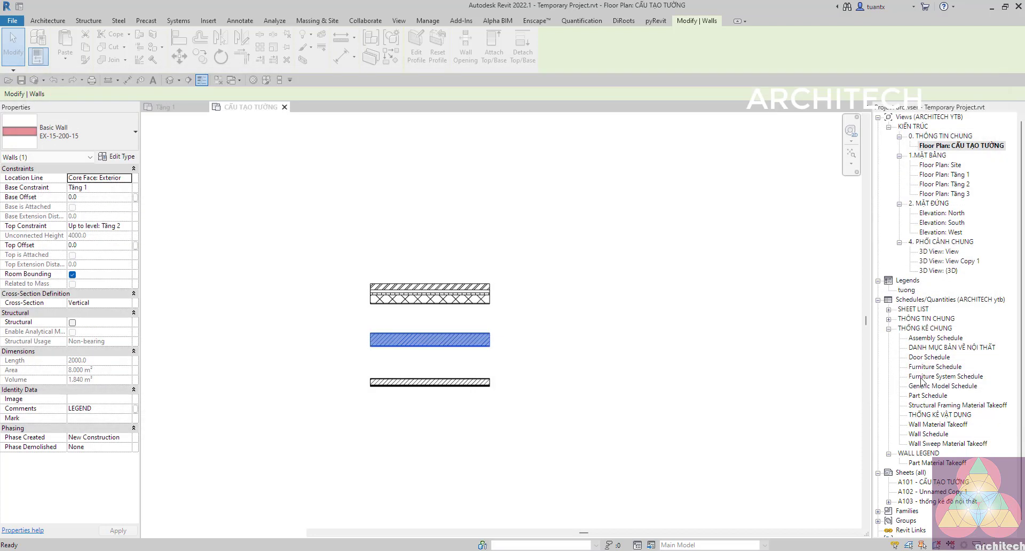
pyautogui.click(666, 412)
# Step: Check the bottom wall's type properties and close them unchanged
pyautogui.click(432, 388)
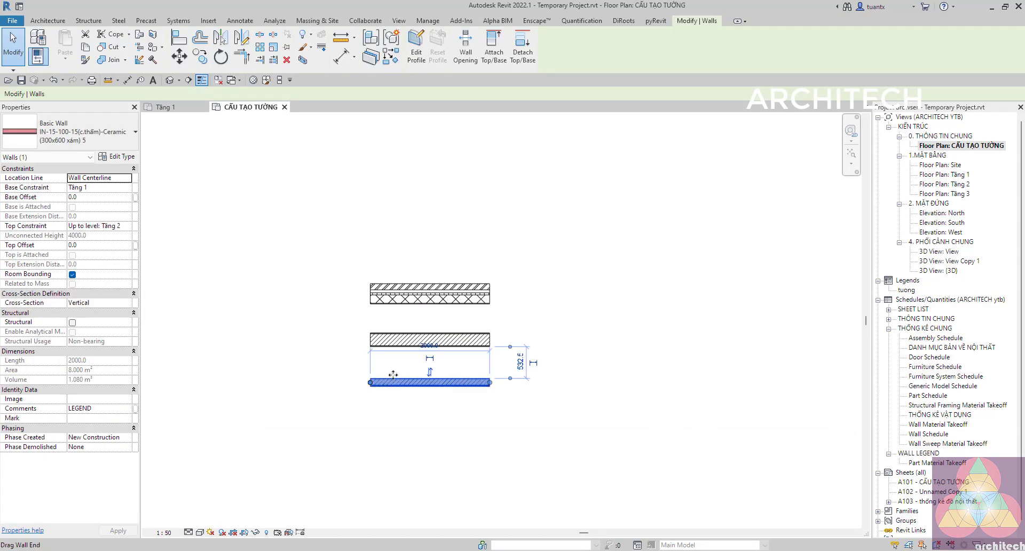
pyautogui.click(125, 157)
pyautogui.scroll(-5, 567, 310)
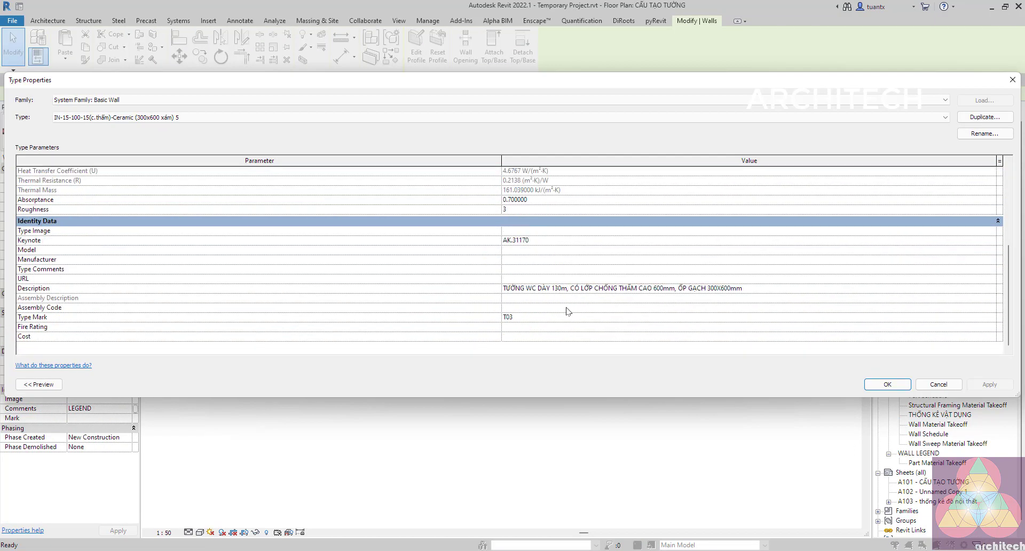
pyautogui.click(886, 384)
pyautogui.click(635, 440)
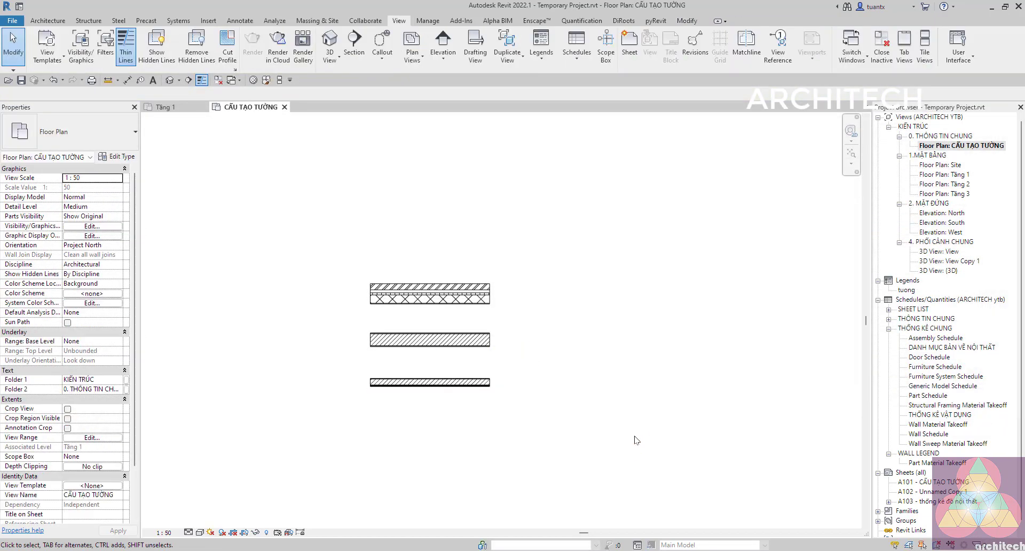
# Step: Set the wall-detail plan's view scale to 1:20
pyautogui.rightClick(958, 149)
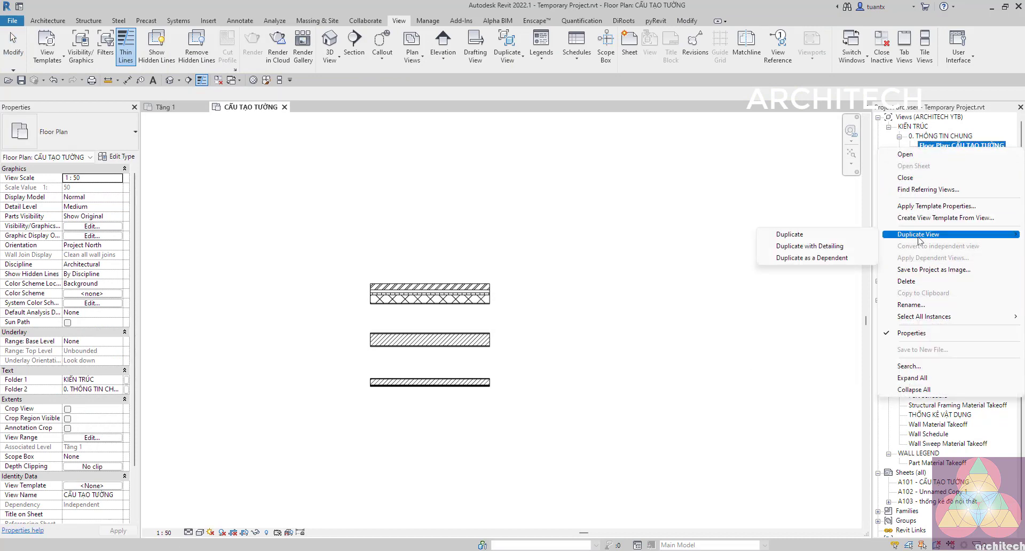
pyautogui.moveTo(950, 233)
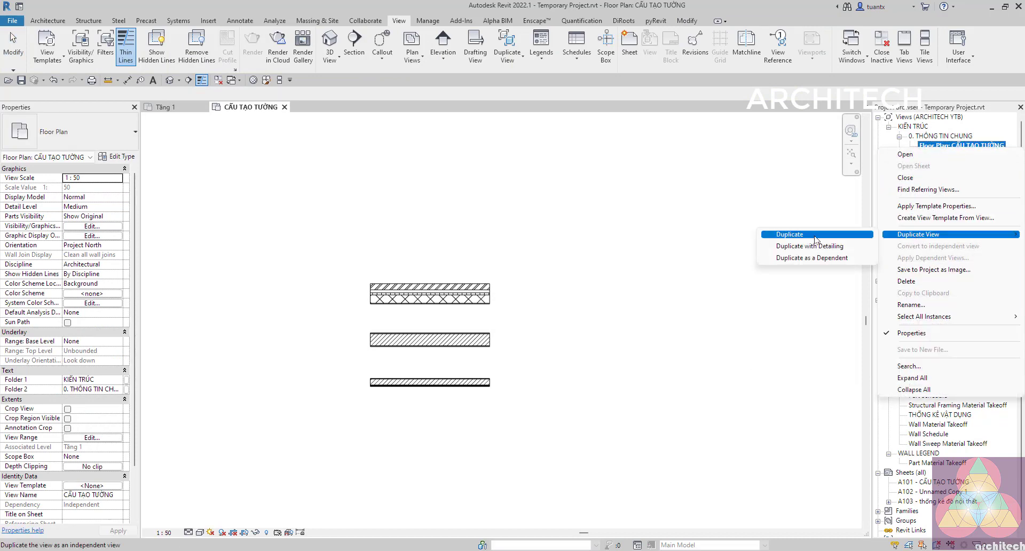
pyautogui.click(459, 438)
pyautogui.click(163, 532)
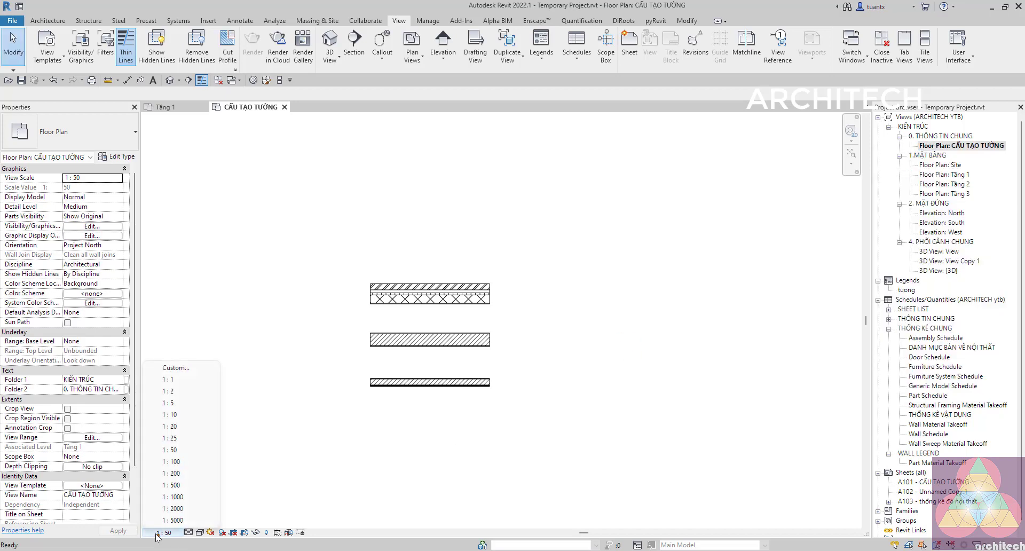
pyautogui.click(172, 427)
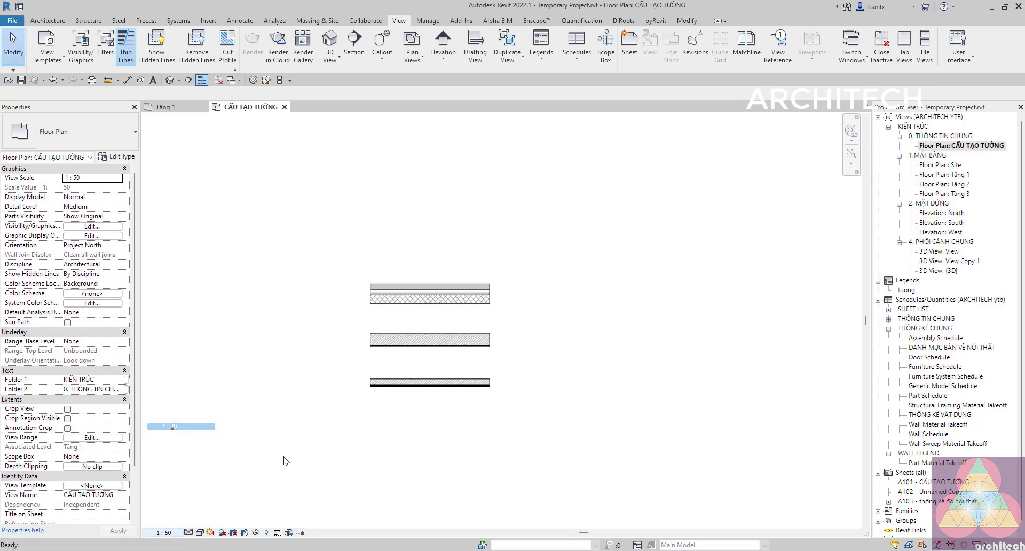
pyautogui.click(396, 473)
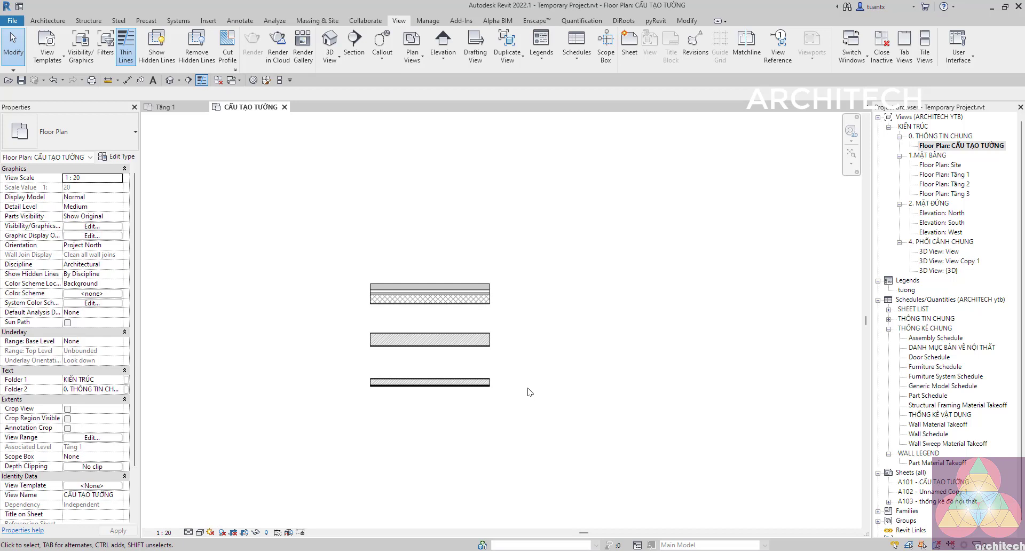
pyautogui.click(594, 355)
# Step: Rename the view to 'CẤU TẠO TƯỜNG T01'
pyautogui.rightClick(947, 147)
pyautogui.moveTo(918, 234)
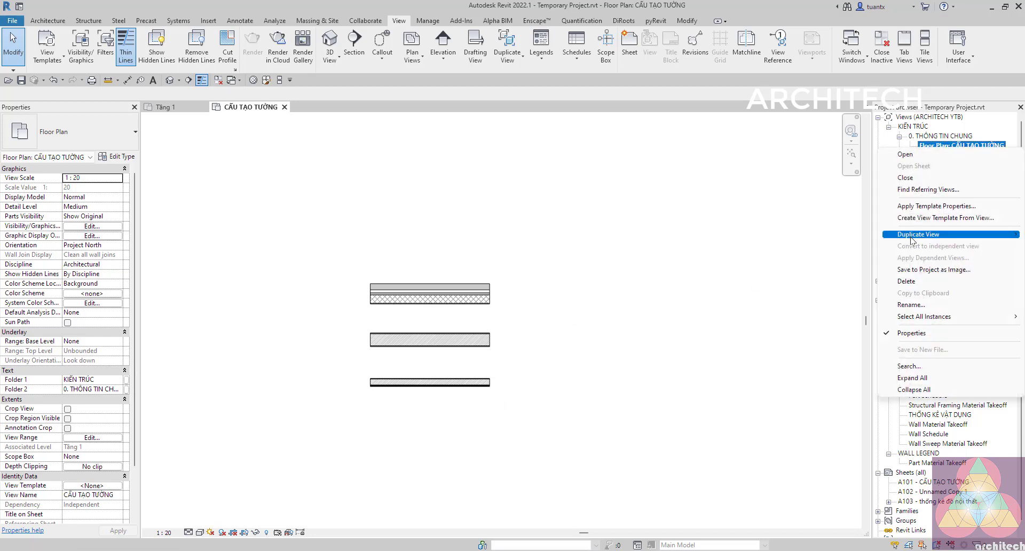
pyautogui.click(682, 263)
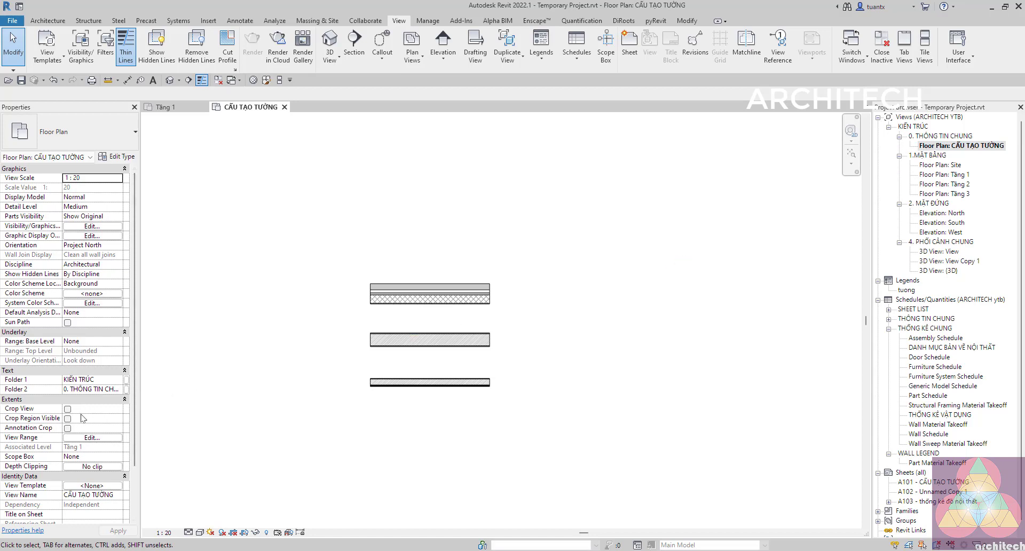
pyautogui.click(100, 496)
pyautogui.write('T01')
pyautogui.press('Return')
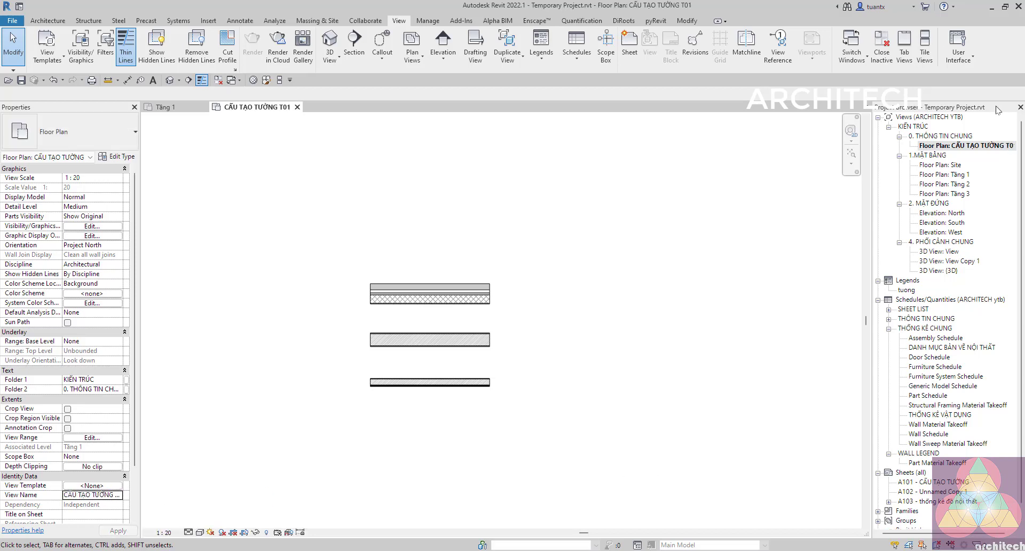
pyautogui.click(961, 146)
# Step: Duplicate the T01 view and name the copy CẤU TẠO TƯỜNG T02
pyautogui.rightClick(962, 148)
pyautogui.moveTo(918, 232)
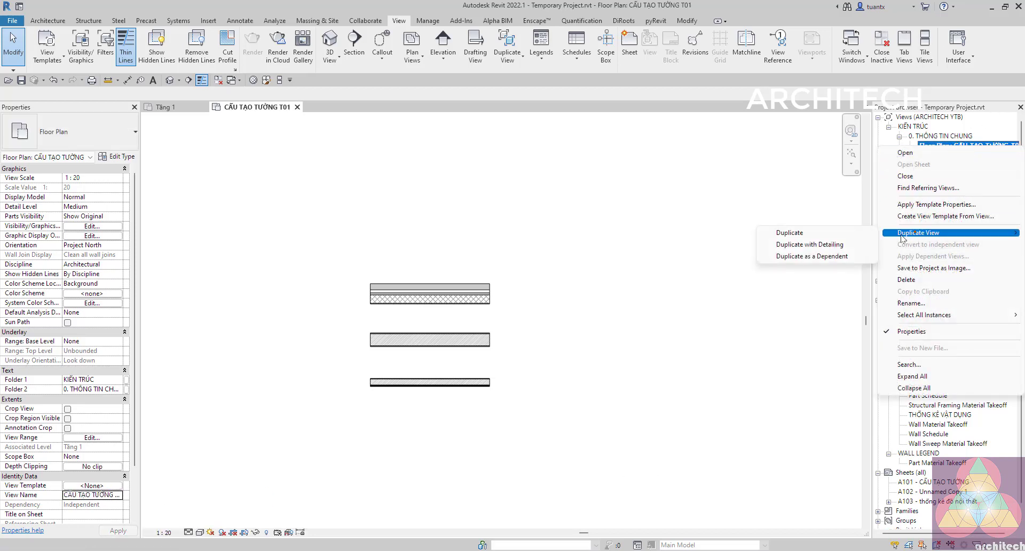
pyautogui.click(836, 234)
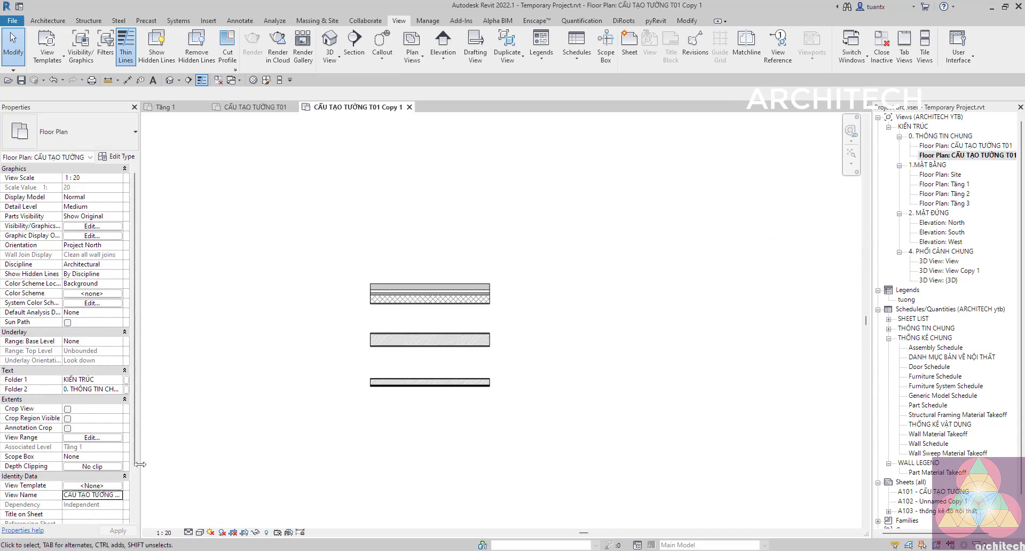
pyautogui.moveTo(140, 464); pyautogui.dragTo(224, 470)
pyautogui.click(193, 494)
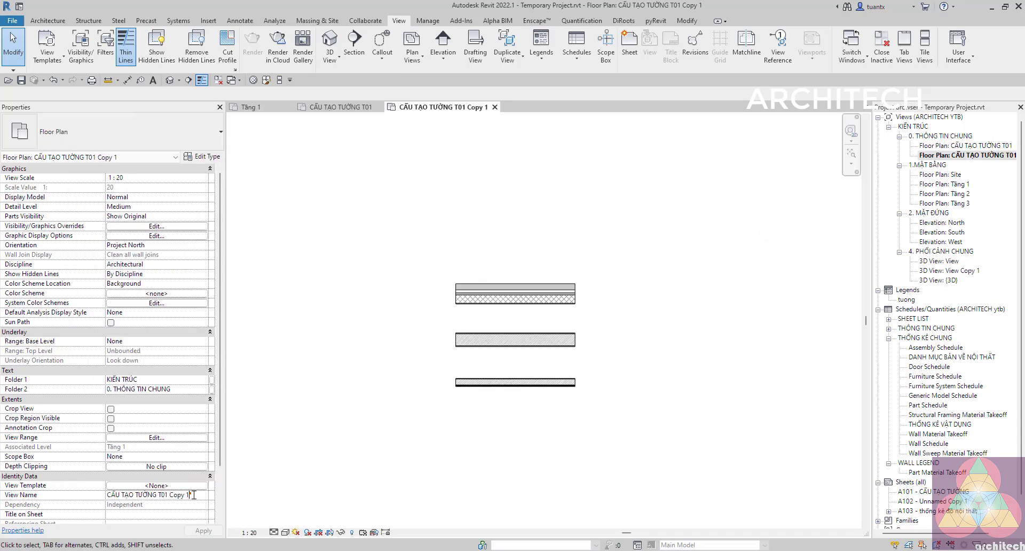
pyautogui.moveTo(164, 495); pyautogui.dragTo(198, 495)
pyautogui.write('2')
pyautogui.click(353, 497)
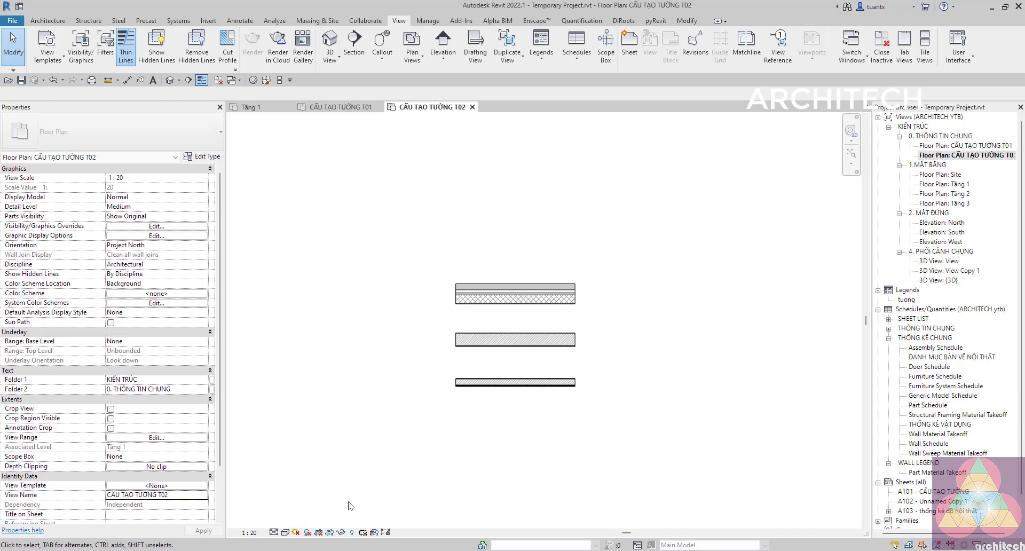
# Step: Duplicate the T02 view and name the new copy CẤU TẠO TƯỜNG T03
pyautogui.rightClick(956, 157)
pyautogui.moveTo(918, 242)
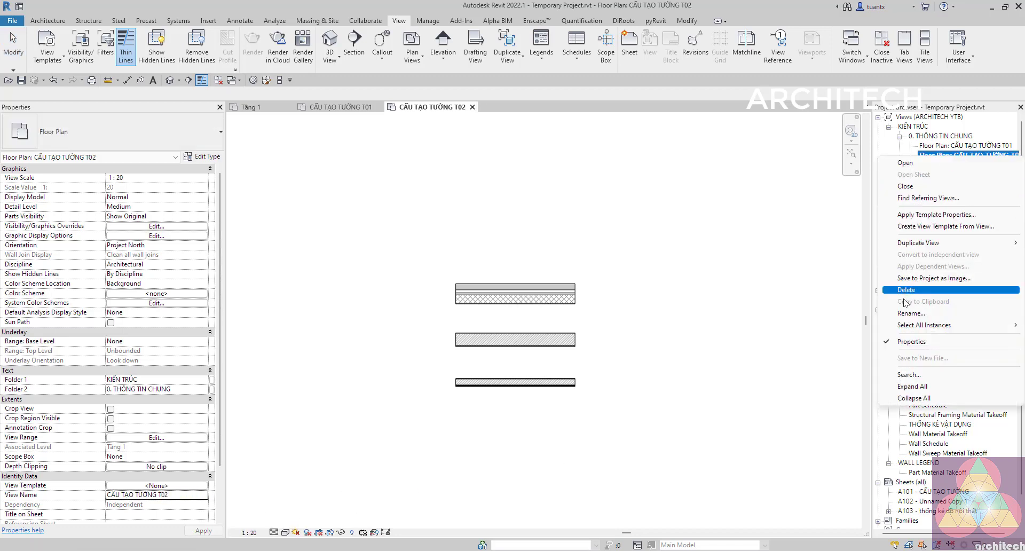
pyautogui.click(790, 243)
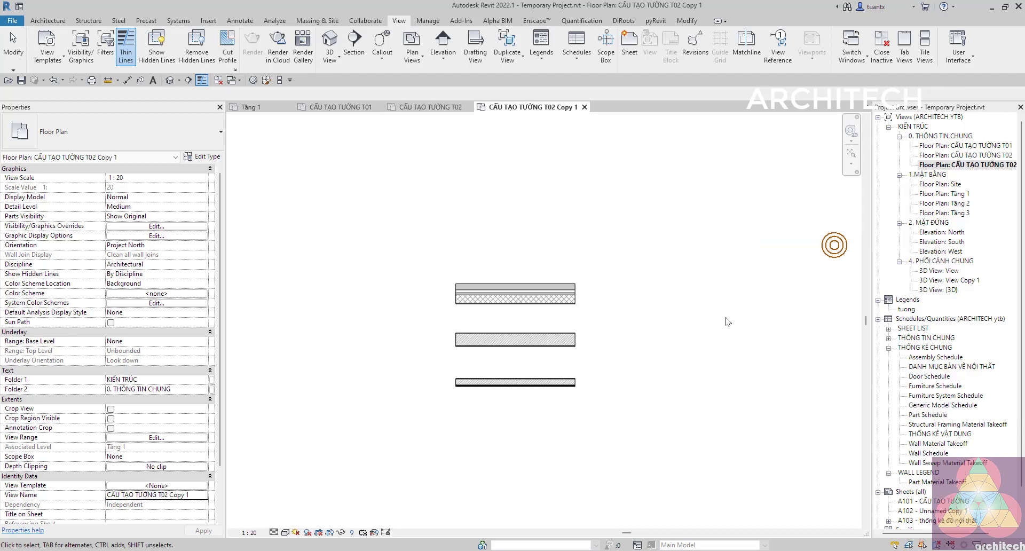
pyautogui.click(179, 496)
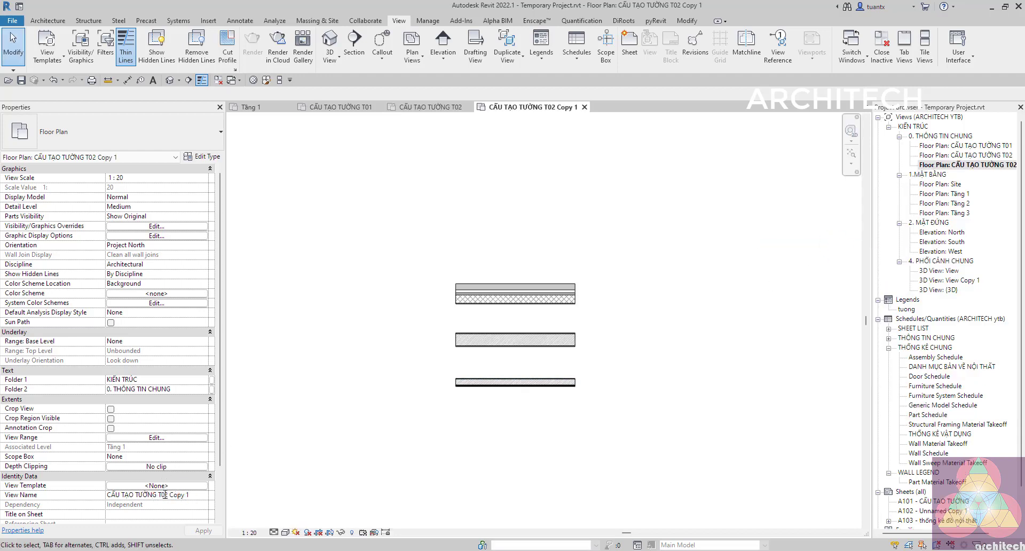
pyautogui.moveTo(165, 494); pyautogui.dragTo(199, 495)
pyautogui.write('3')
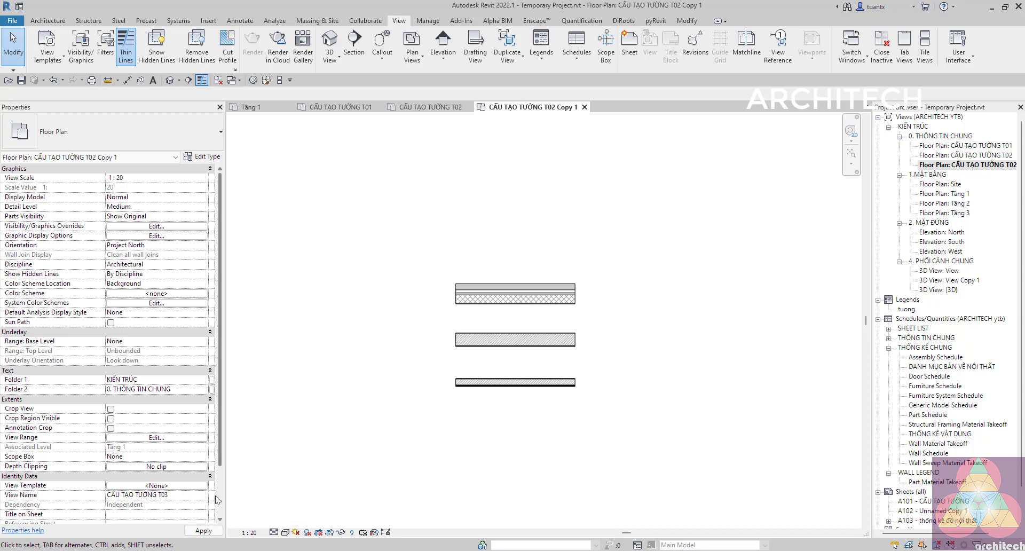
pyautogui.click(303, 487)
# Step: Rename CẤU TẠO TƯỜNG T02 to CẤU TẠO TƯỜNG T04 and reopen the T01 view
pyautogui.click(975, 157)
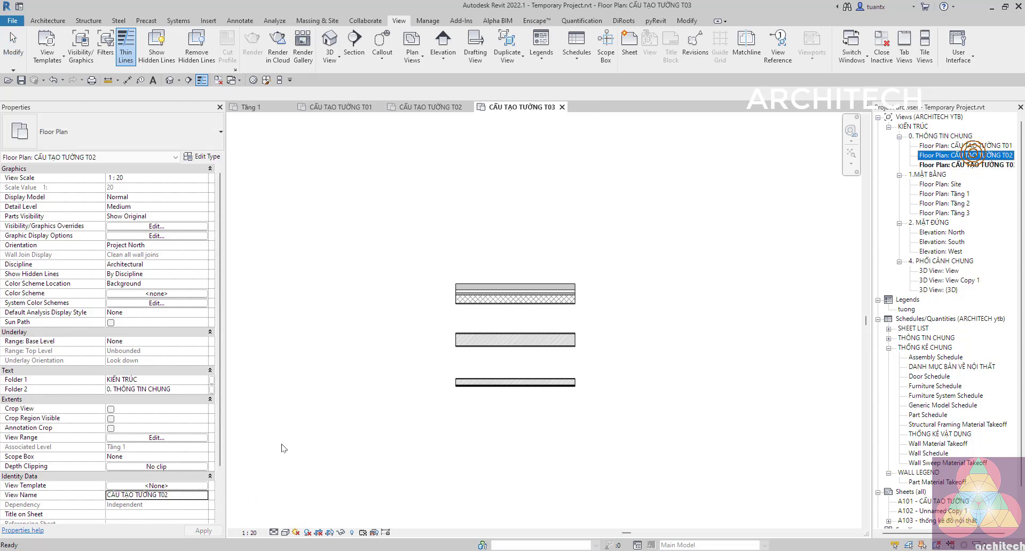
pyautogui.click(165, 495)
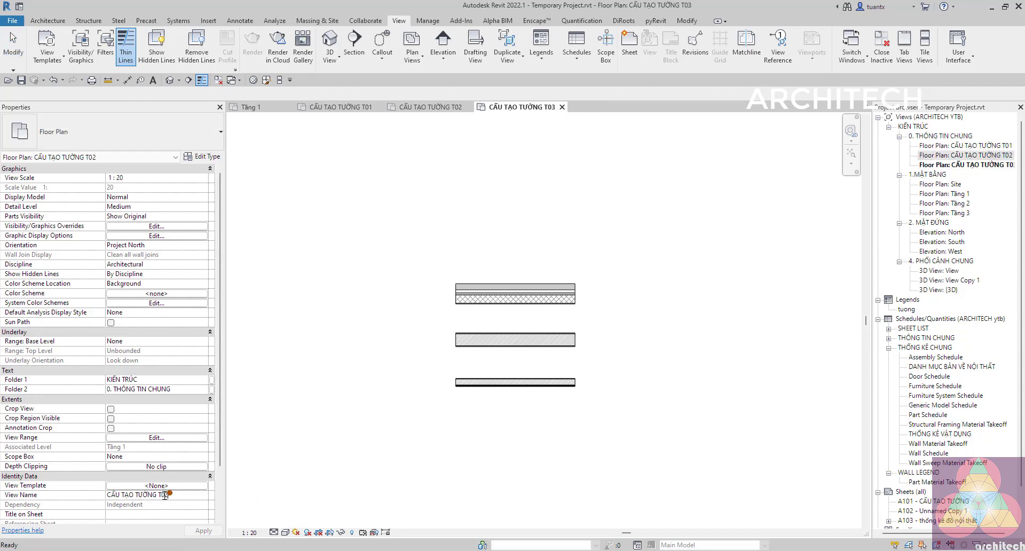
pyautogui.write('4')
pyautogui.click(260, 500)
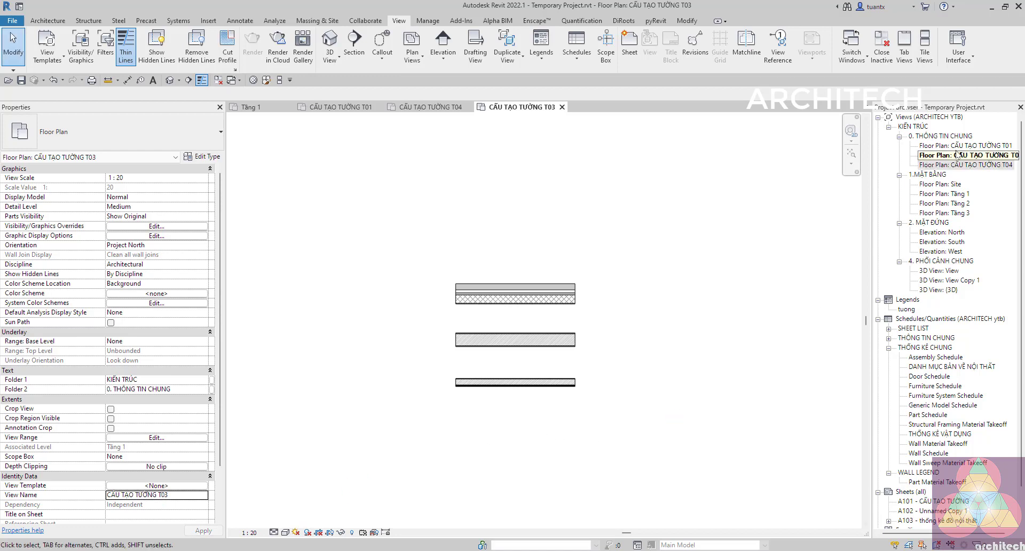
pyautogui.doubleClick(961, 145)
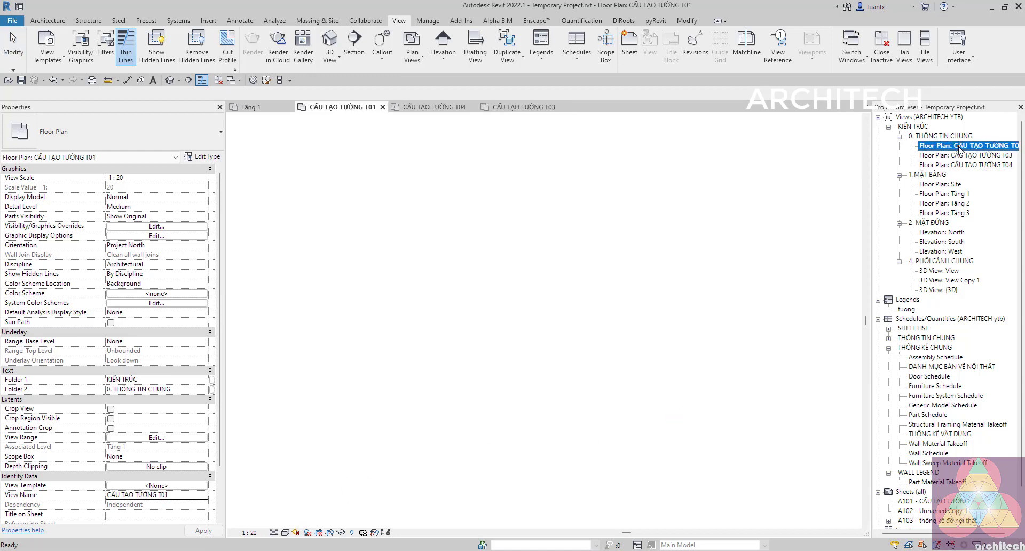
# Step: Crop T01 tightly to the top wall with a hidden crop boundary, then open the T03 plan
pyautogui.click(110, 409)
pyautogui.click(110, 419)
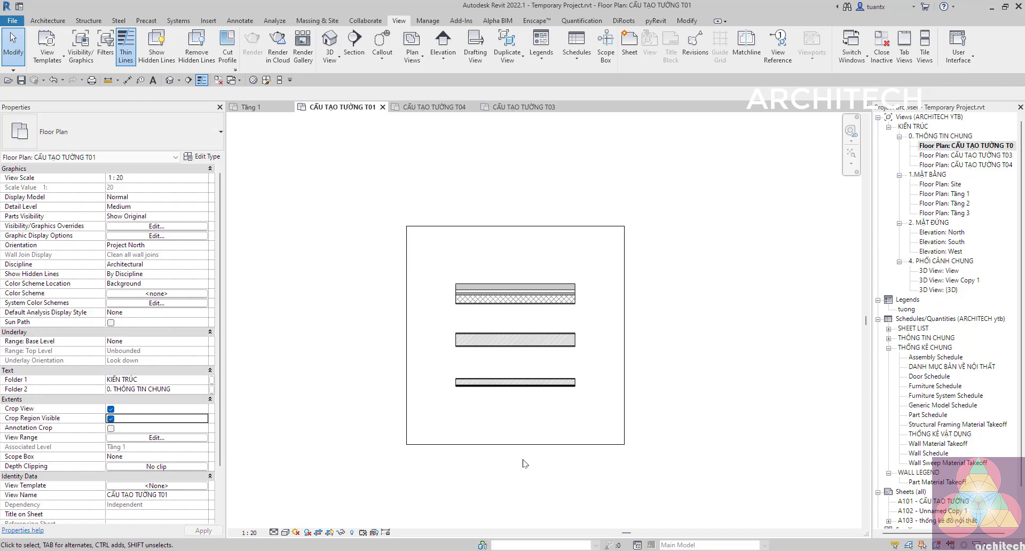
pyautogui.click(513, 444)
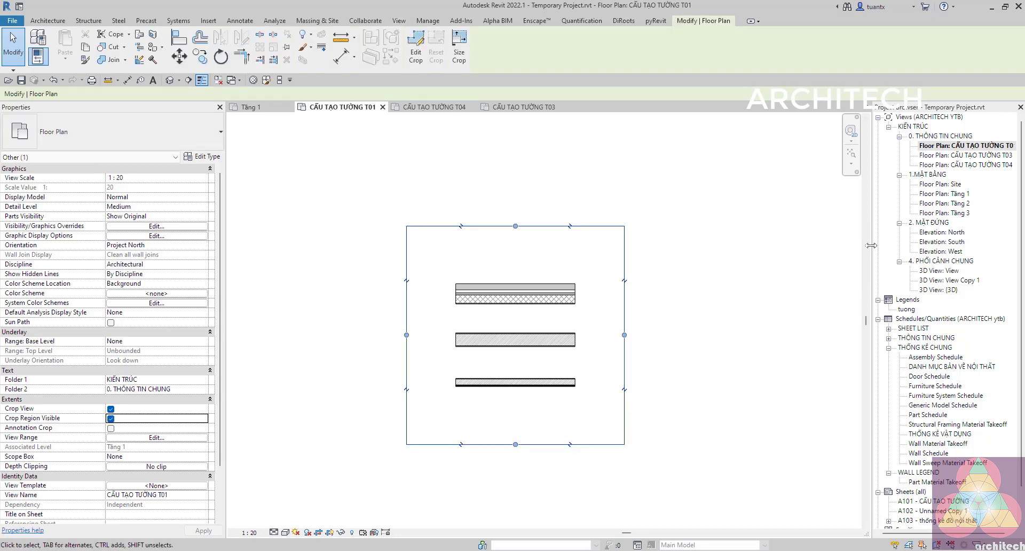
pyautogui.moveTo(871, 245); pyautogui.dragTo(818, 245)
pyautogui.moveTo(515, 444); pyautogui.dragTo(510, 319)
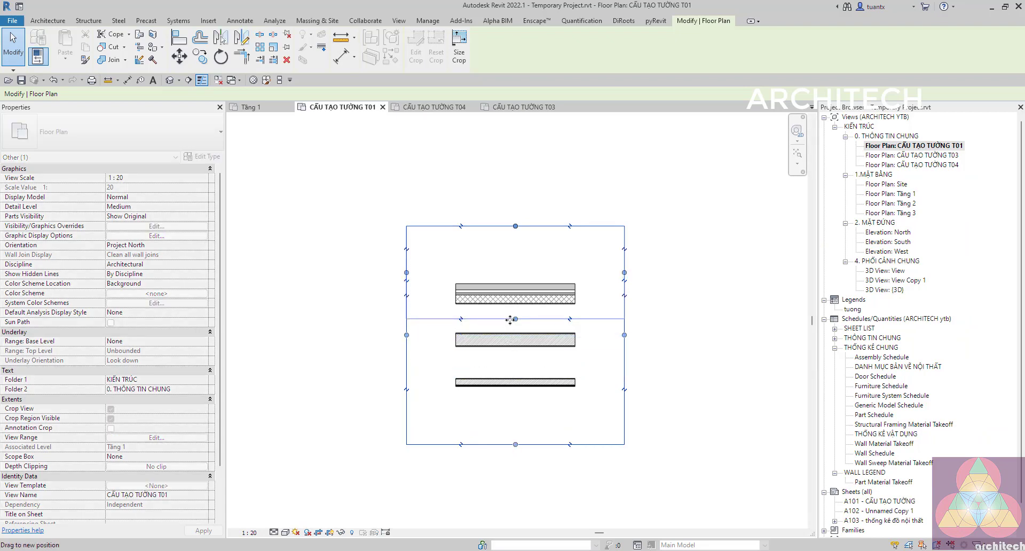
pyautogui.moveTo(515, 226); pyautogui.dragTo(515, 264)
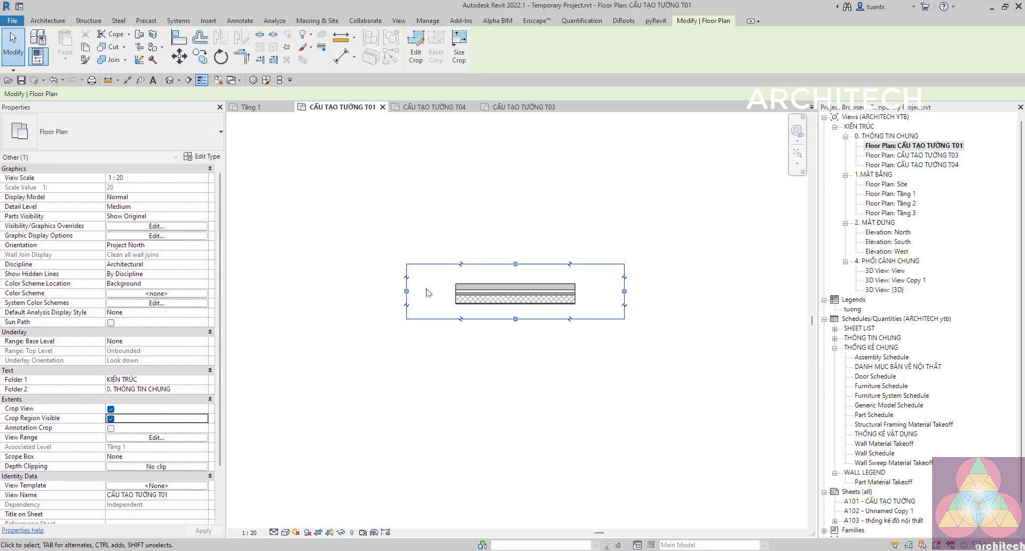
pyautogui.moveTo(407, 291); pyautogui.dragTo(426, 291)
pyautogui.moveTo(624, 291); pyautogui.dragTo(604, 293)
pyautogui.press('Escape')
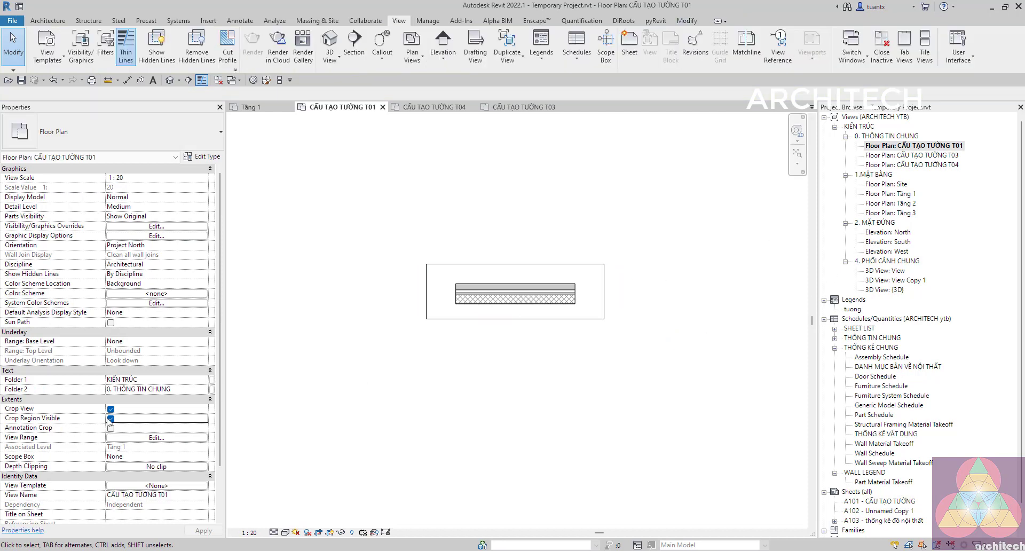
pyautogui.click(111, 418)
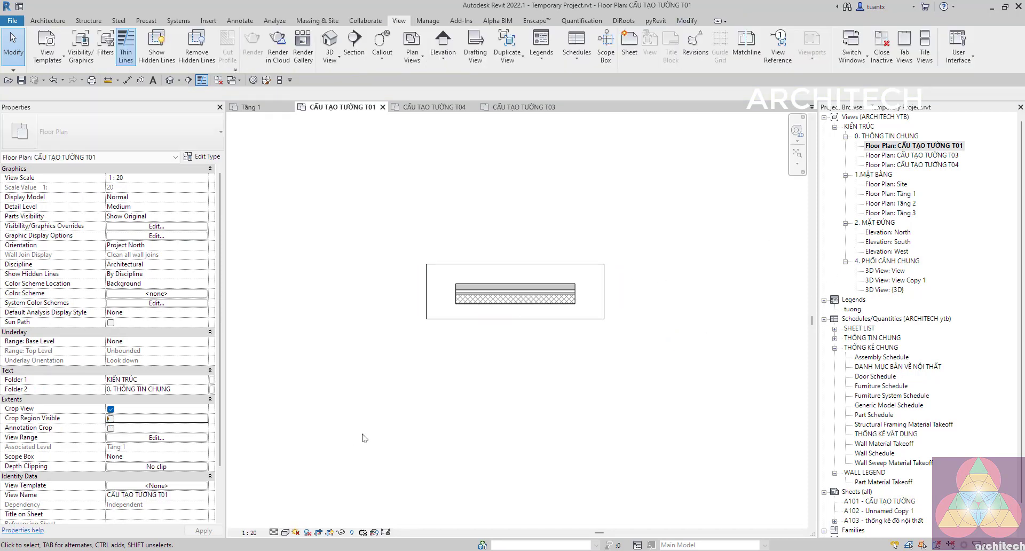
pyautogui.doubleClick(892, 155)
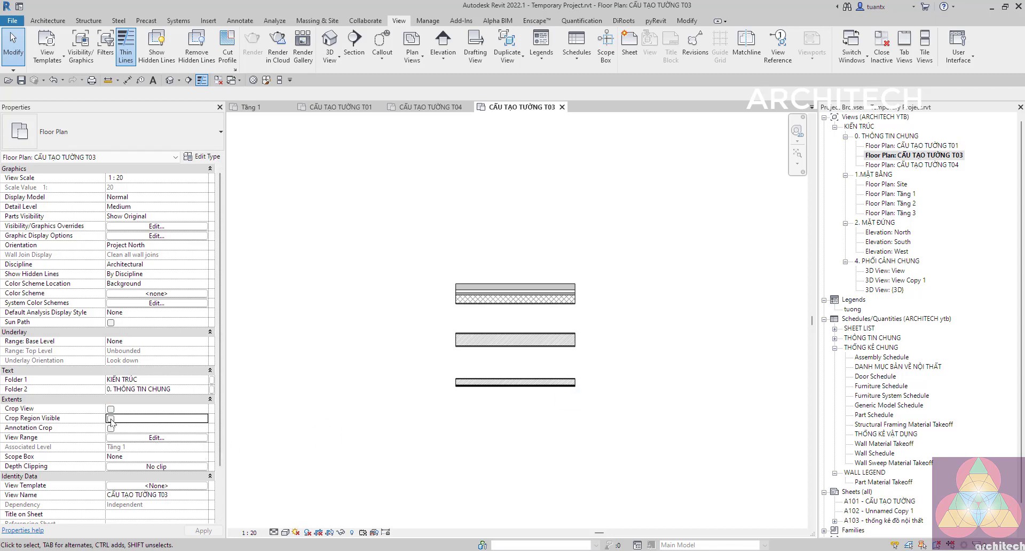
# Step: Crop the T03 plan to only its bottom wall and hide the crop frame
pyautogui.click(110, 409)
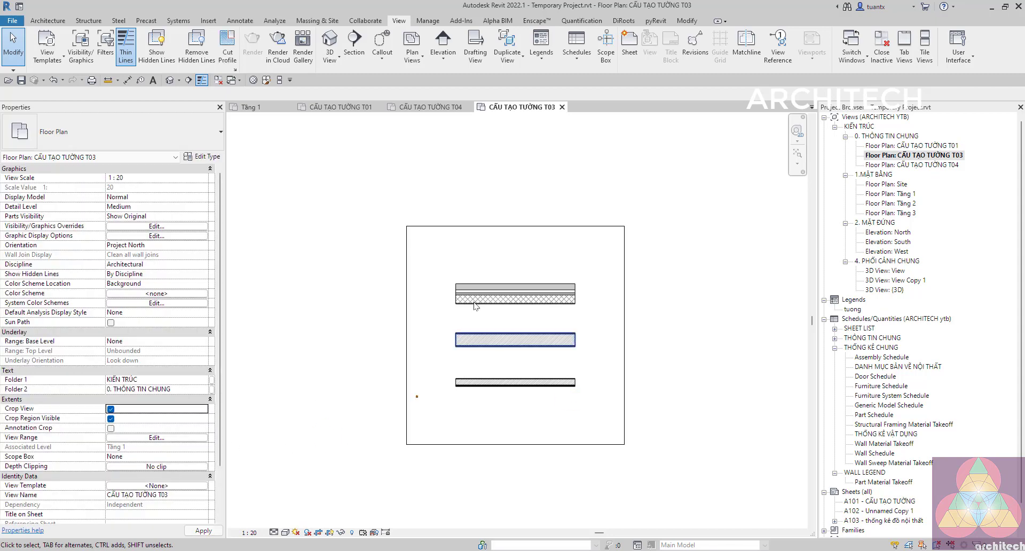
pyautogui.click(503, 226)
pyautogui.moveTo(504, 226); pyautogui.dragTo(503, 356)
pyautogui.moveTo(516, 444); pyautogui.dragTo(515, 400)
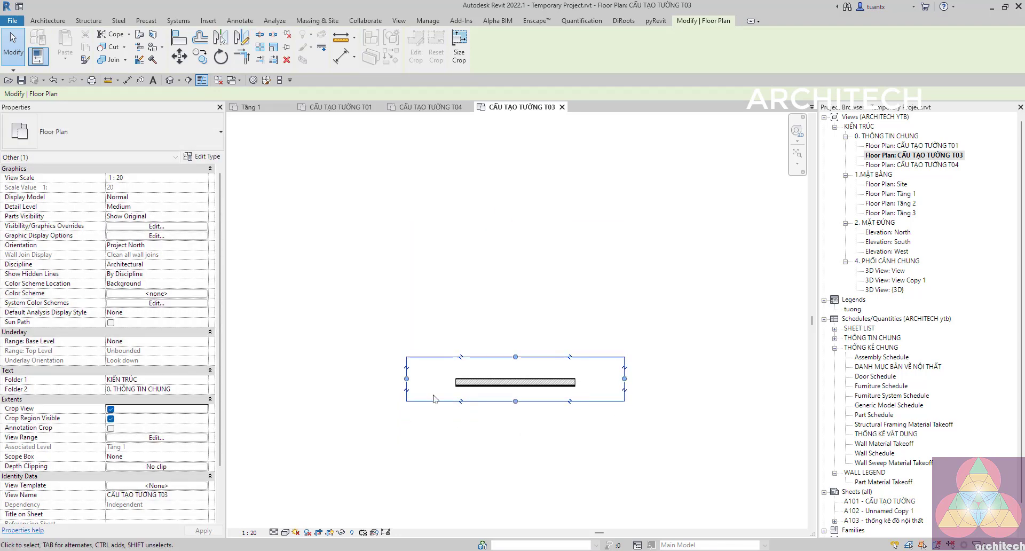
pyautogui.scroll(2, 433, 398)
pyautogui.moveTo(394, 370); pyautogui.dragTo(446, 369)
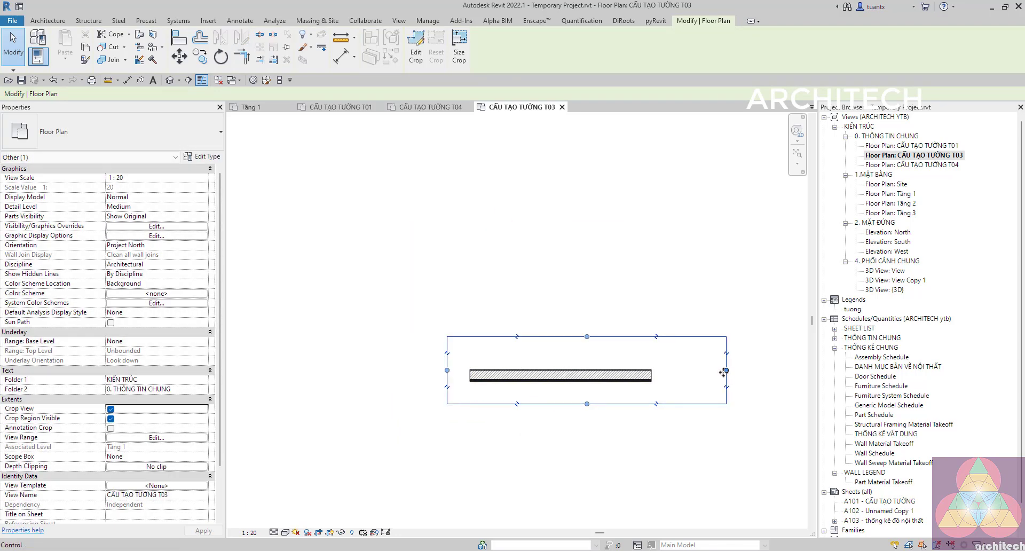
pyautogui.moveTo(725, 370); pyautogui.dragTo(669, 370)
pyautogui.click(664, 464)
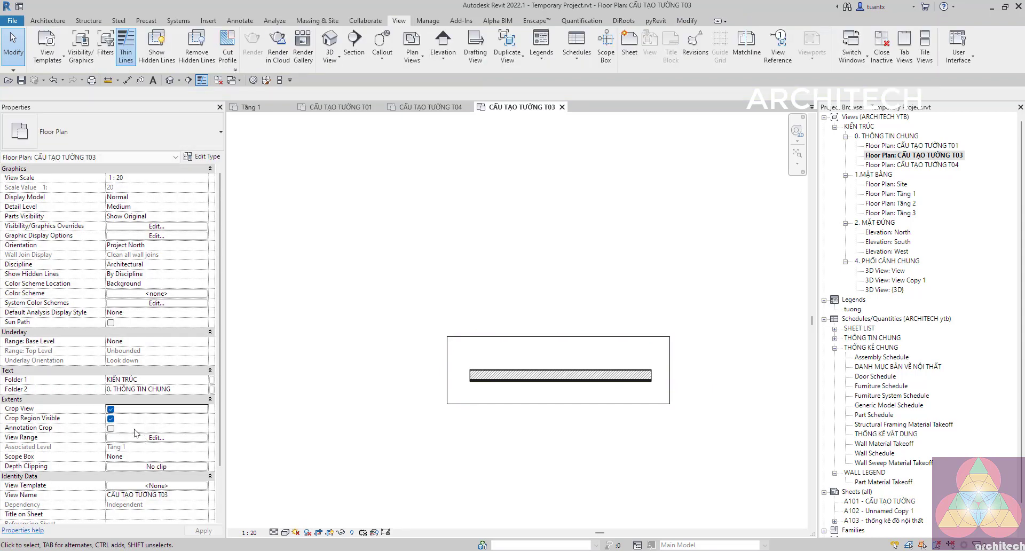
pyautogui.click(111, 418)
# Step: In the T04 plan, crop to only the middle wall and hide the crop frame
pyautogui.doubleClick(938, 165)
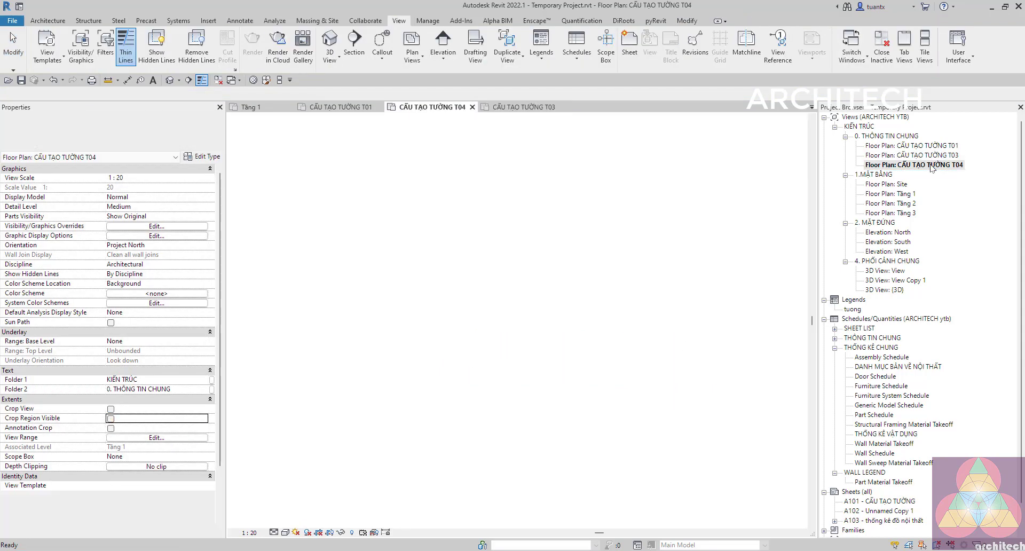
pyautogui.click(110, 419)
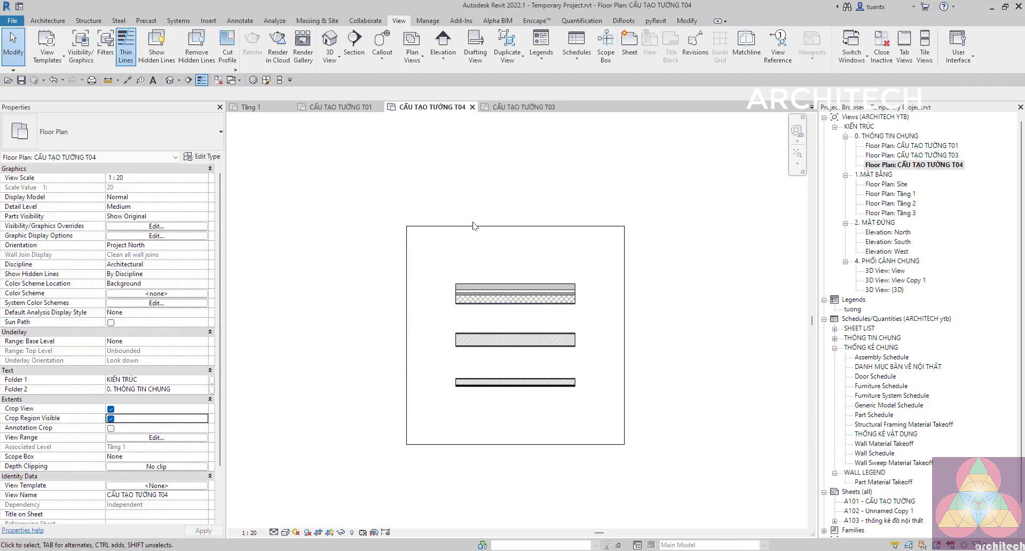
pyautogui.click(480, 226)
pyautogui.moveTo(515, 226); pyautogui.dragTo(515, 316)
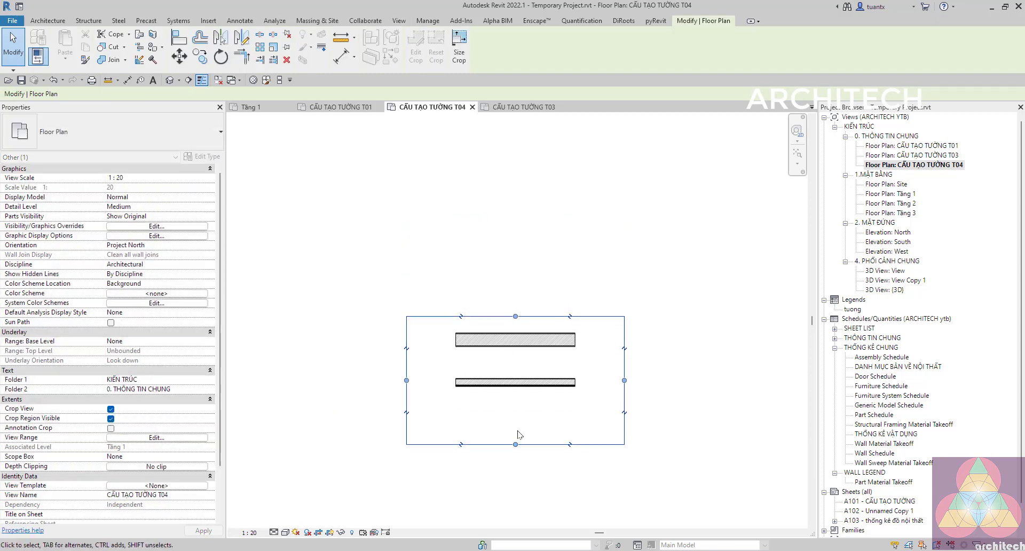
pyautogui.moveTo(515, 445); pyautogui.dragTo(515, 364)
pyautogui.moveTo(406, 340); pyautogui.dragTo(423, 340)
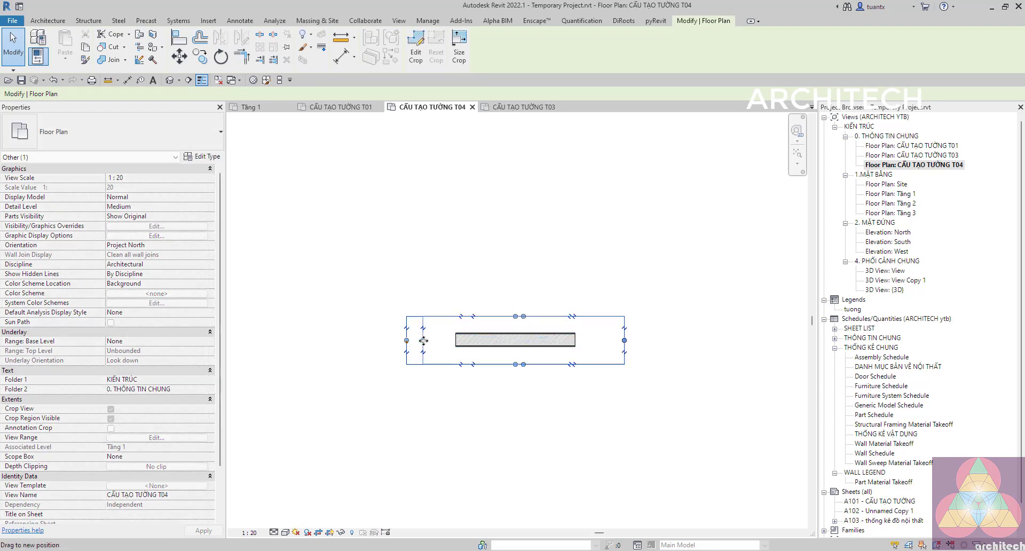
pyautogui.moveTo(624, 340); pyautogui.dragTo(608, 340)
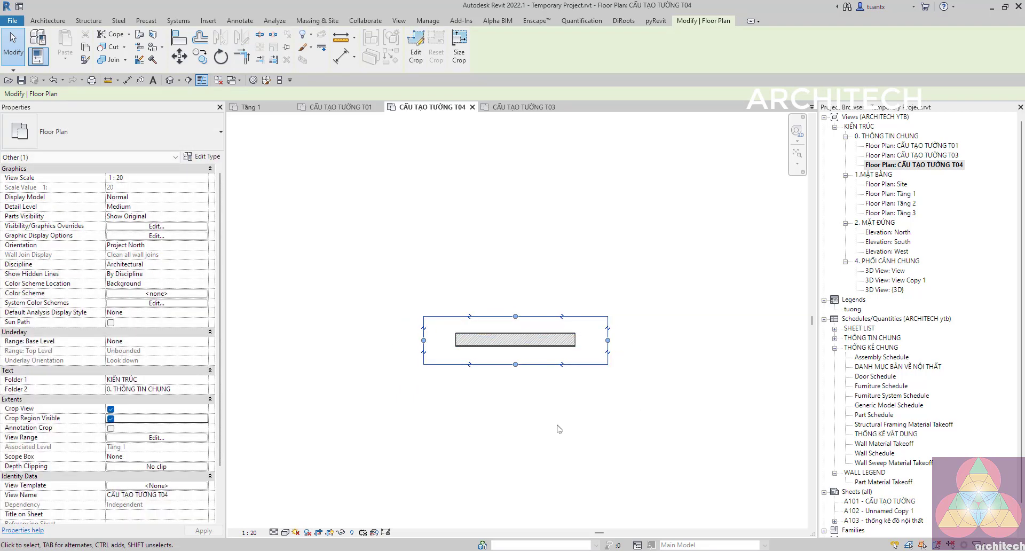
pyautogui.click(555, 433)
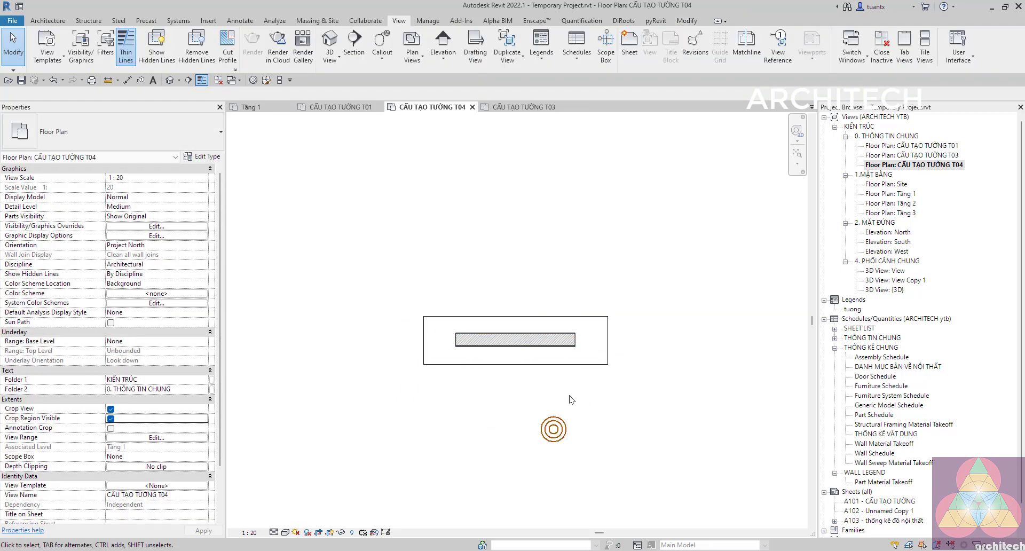
pyautogui.click(110, 419)
# Step: Zoom in and centre the isolated EX-15-200-15 wall in the T04 view
pyautogui.scroll(1, 725, 324)
pyautogui.scroll(2, 555, 356)
pyautogui.scroll(2, 555, 357)
pyautogui.moveTo(555, 357); pyautogui.dragTo(738, 305, button='middle')
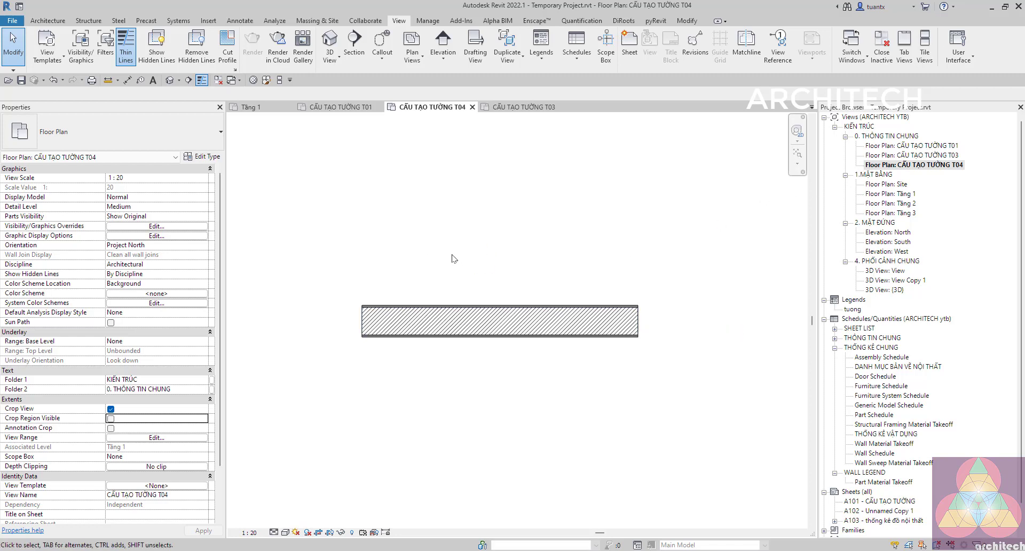
pyautogui.click(241, 21)
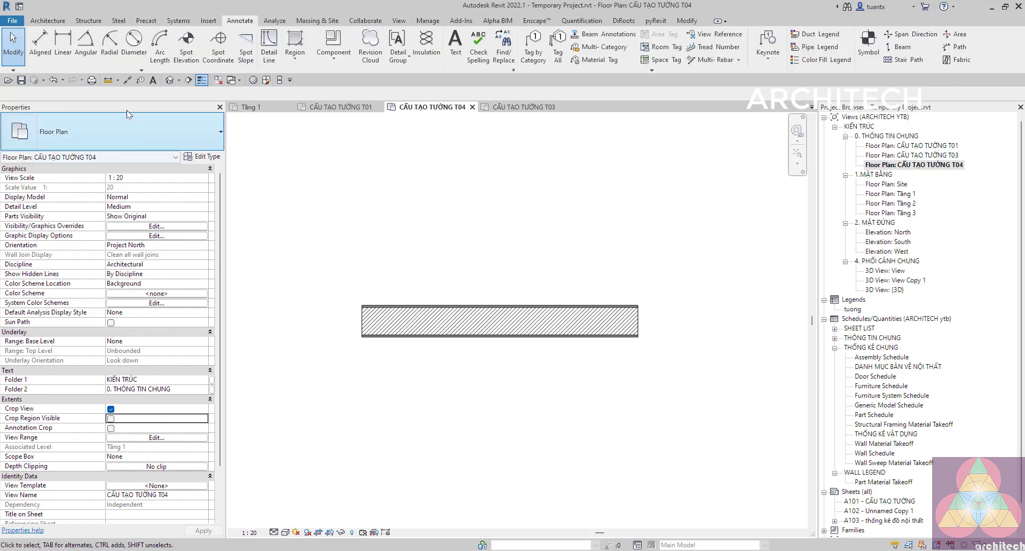
# Step: Place an aligned dimension (DI) across the T04 wall's layers reading 15 / 200 / 15
pyautogui.press('d')
pyautogui.press('i')
pyautogui.scroll(2, 427, 299)
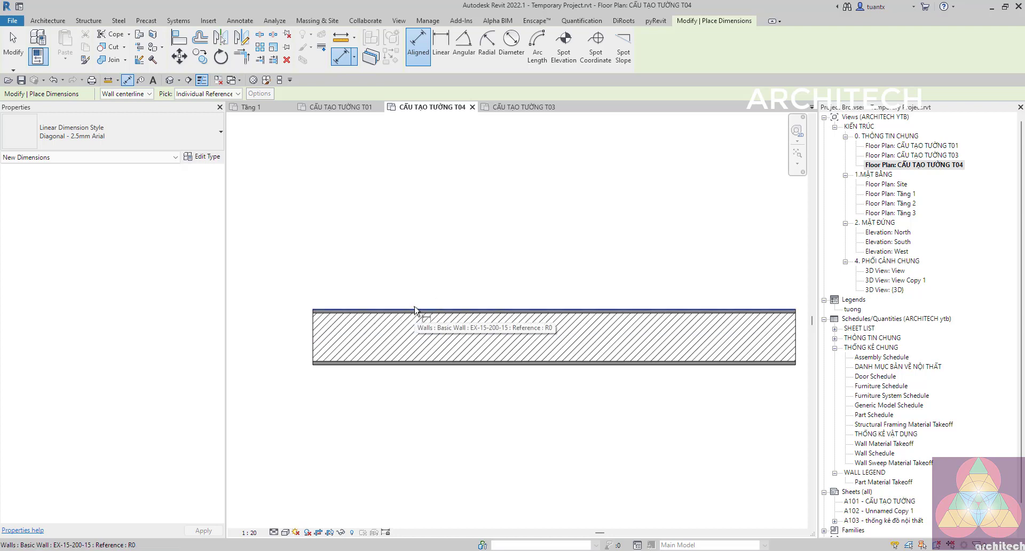
pyautogui.click(415, 315)
pyautogui.click(415, 315)
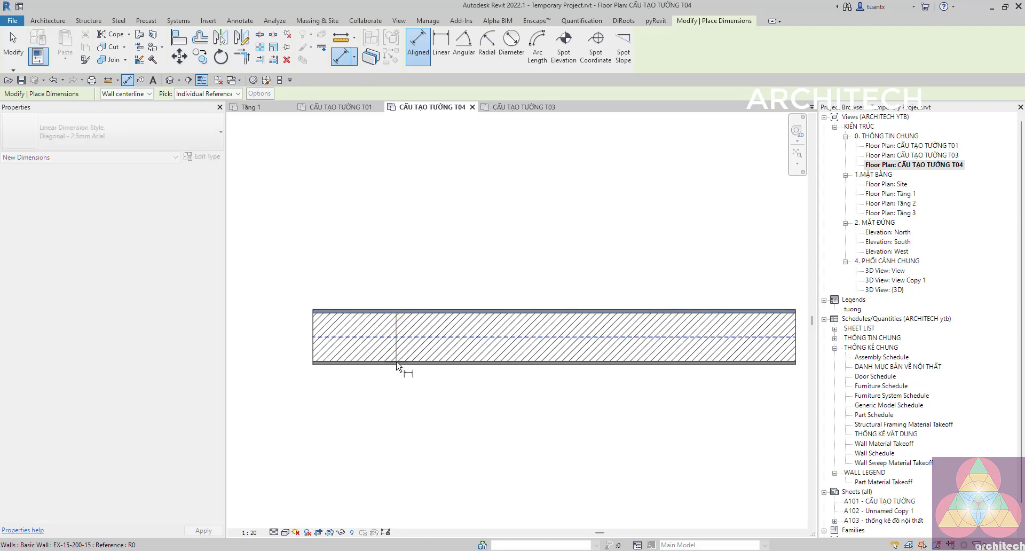
pyautogui.click(397, 364)
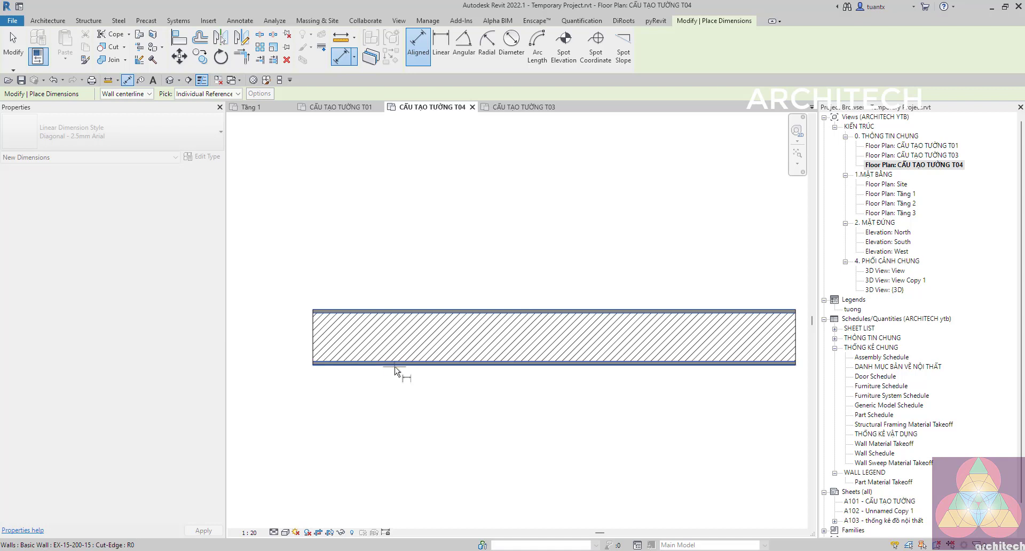
pyautogui.scroll(-3, 431, 355)
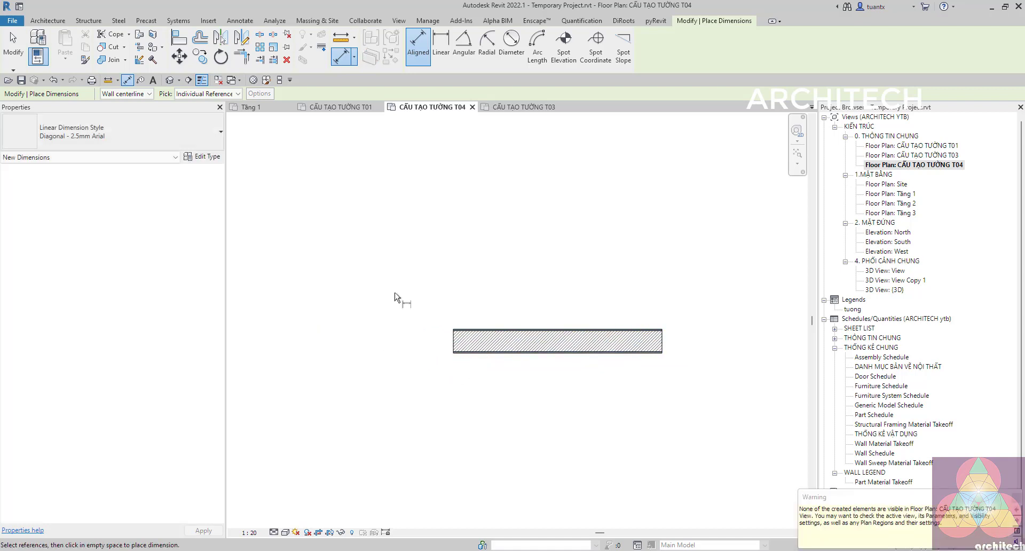
pyautogui.scroll(2, 435, 303)
pyautogui.moveTo(435, 303); pyautogui.dragTo(427, 308, button='middle')
# Step: Turn on annotation categories in the T04 view's Visibility/Graphics settings
pyautogui.press('v')
pyautogui.press('v')
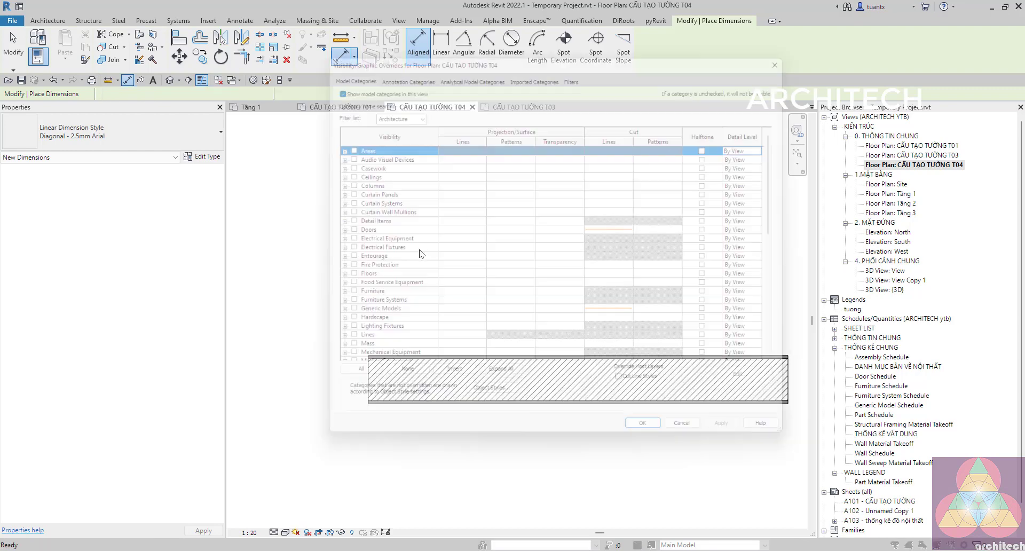
pyautogui.click(389, 67)
pyautogui.click(325, 81)
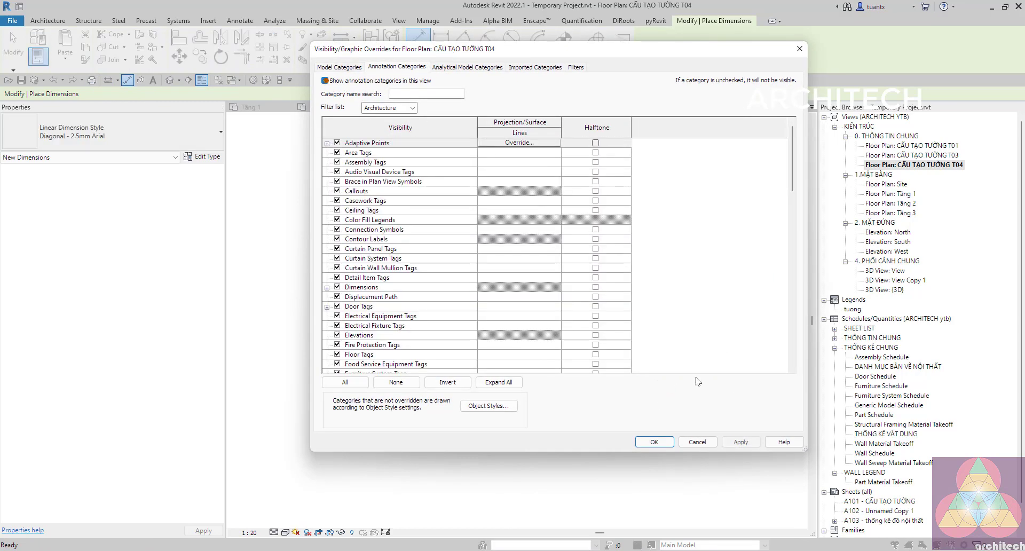
pyautogui.click(667, 443)
pyautogui.scroll(-3, 641, 481)
pyautogui.scroll(-2, 501, 342)
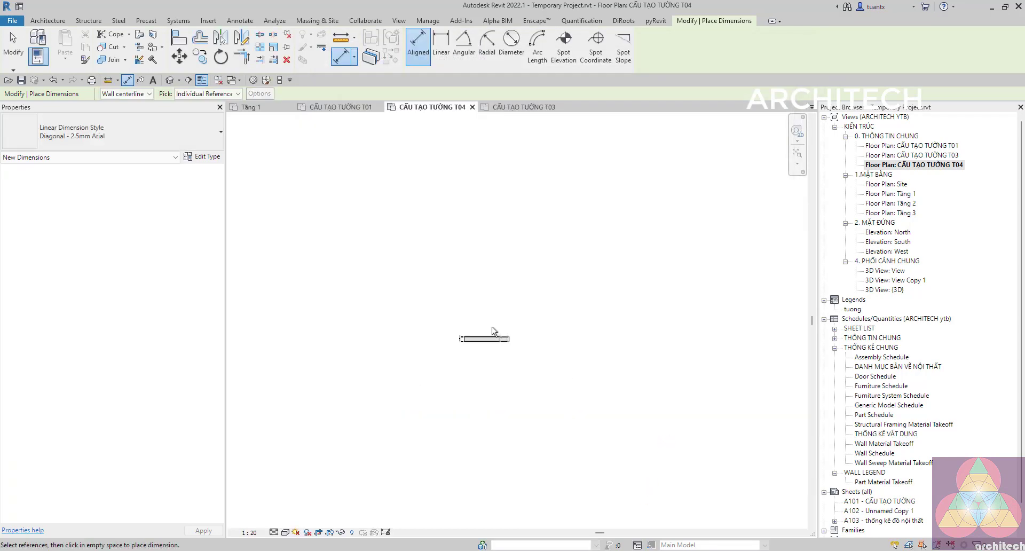
pyautogui.scroll(5, 502, 332)
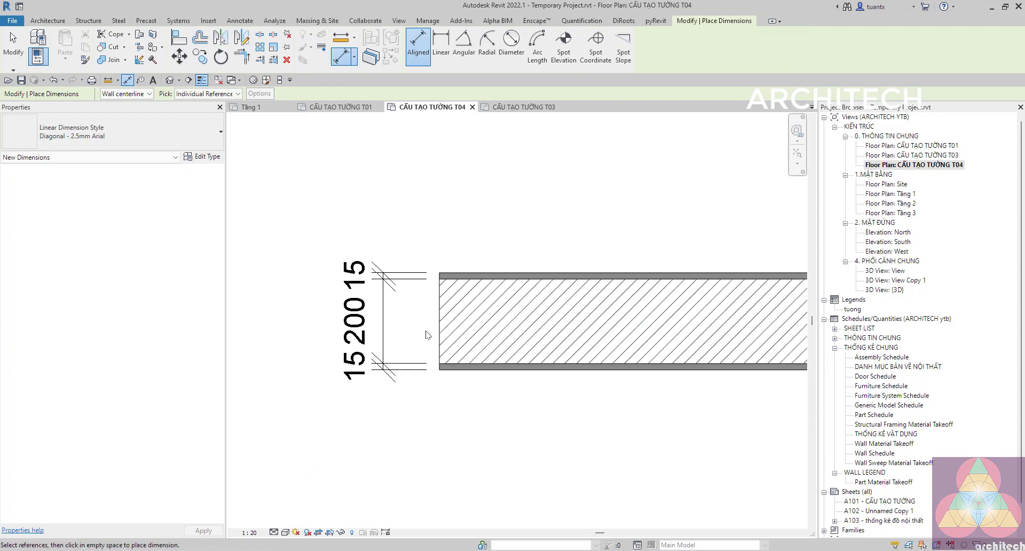
pyautogui.press('Escape')
pyautogui.scroll(-2, 584, 341)
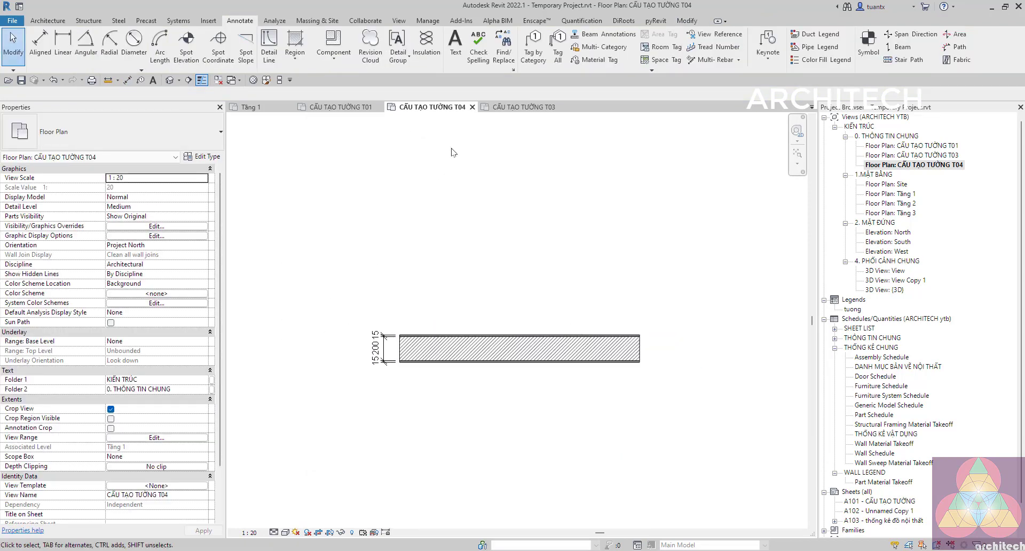
# Step: Tag the EX-15-200-15 wall with its T04 type tag, leader turned off
pyautogui.click(522, 57)
pyautogui.click(507, 346)
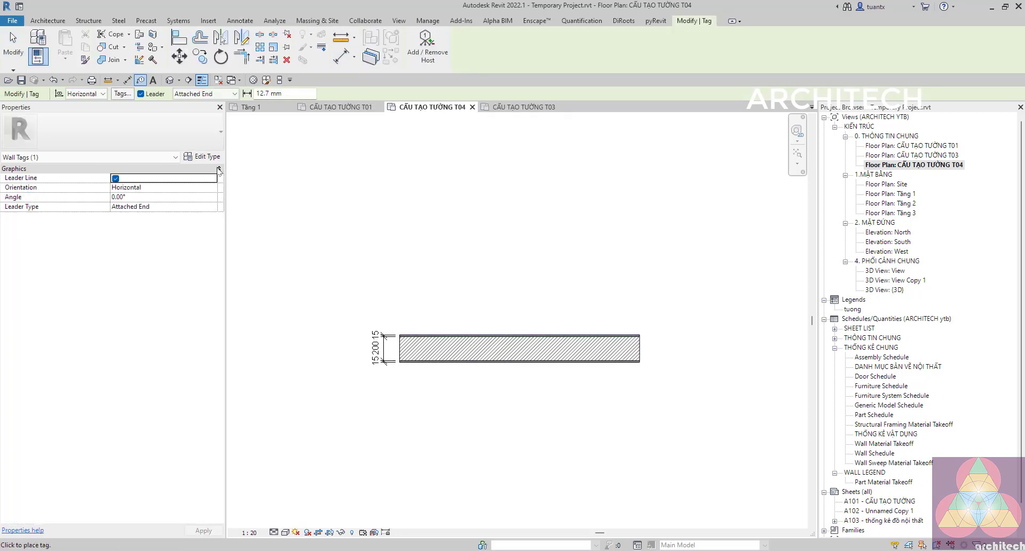
pyautogui.click(141, 93)
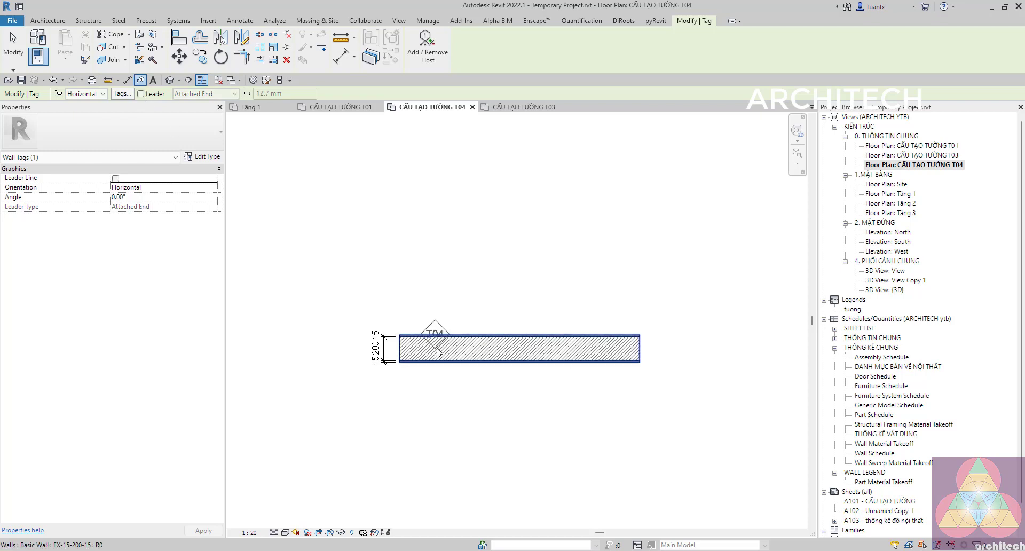
pyautogui.click(423, 344)
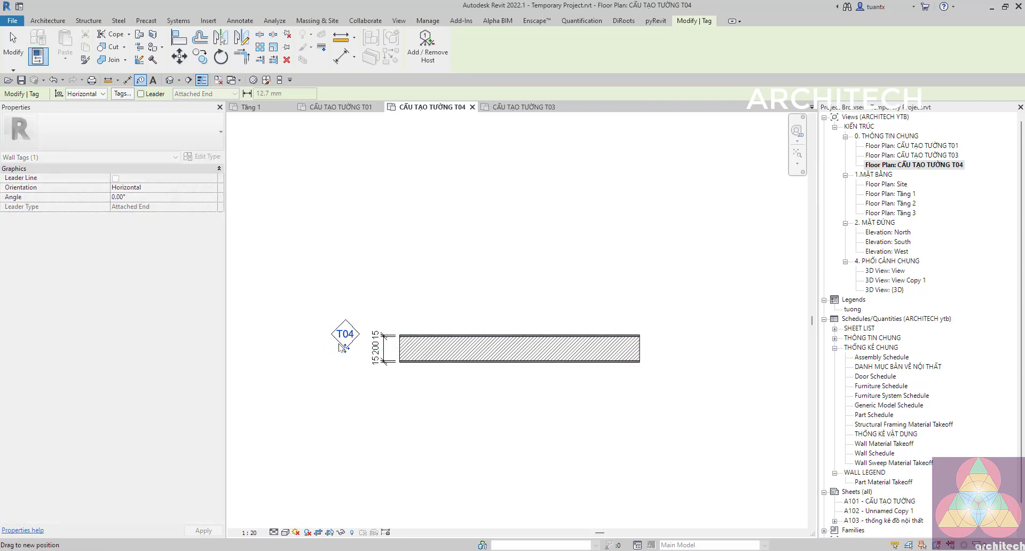
pyautogui.scroll(-2, 374, 267)
pyautogui.scroll(3, 529, 240)
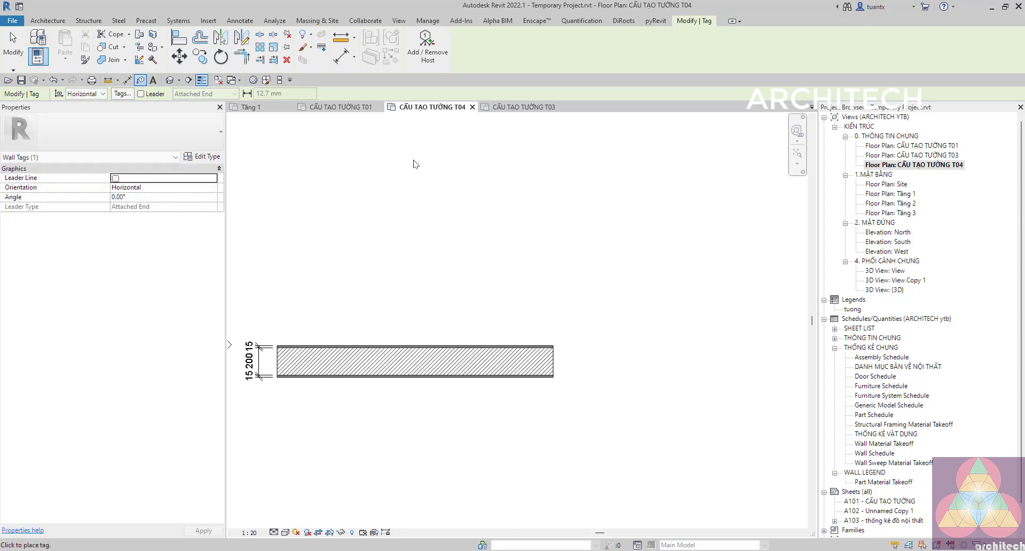
pyautogui.click(228, 23)
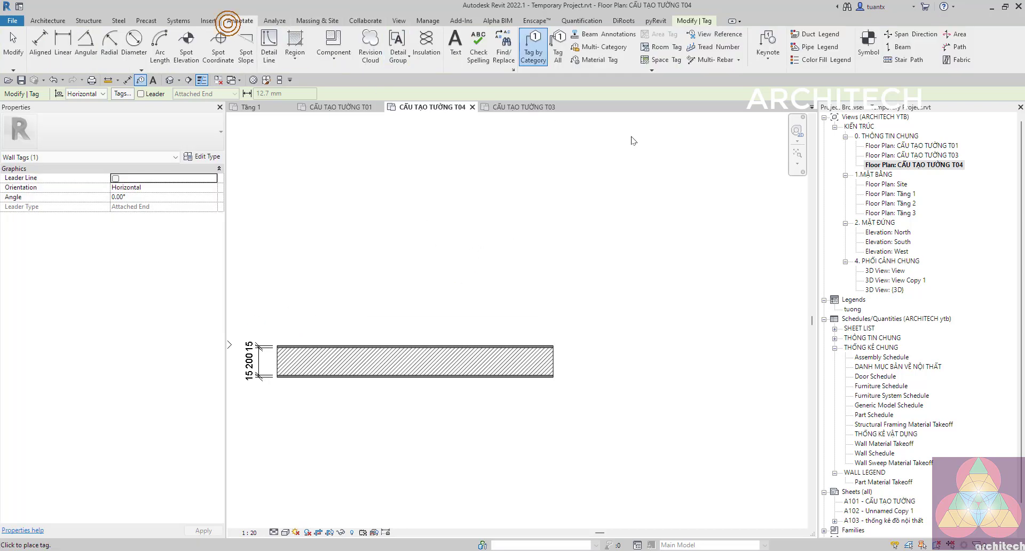
# Step: Start the Material Tag tool with leaders turned on
pyautogui.click(591, 60)
pyautogui.scroll(2, 443, 331)
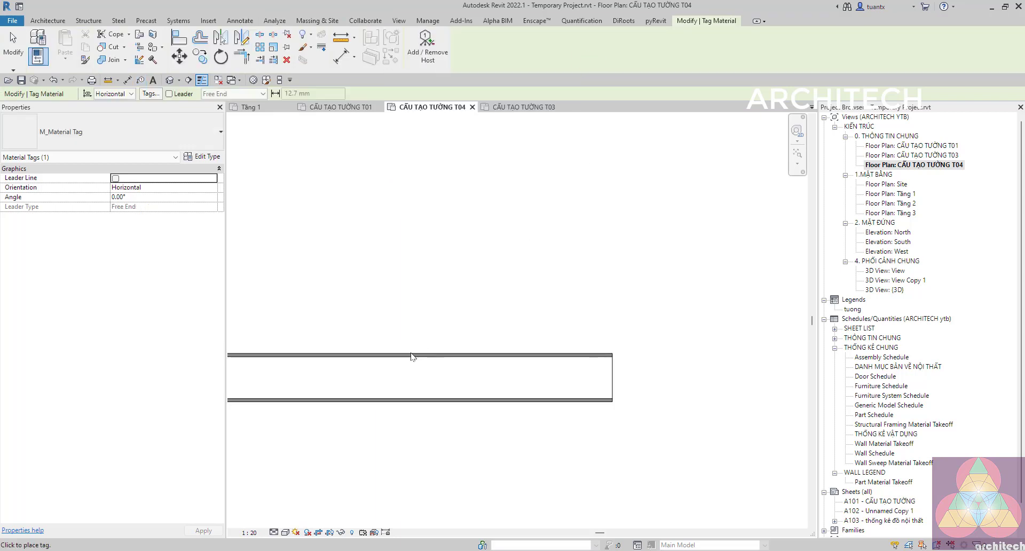
pyautogui.click(410, 359)
pyautogui.scroll(2, 410, 359)
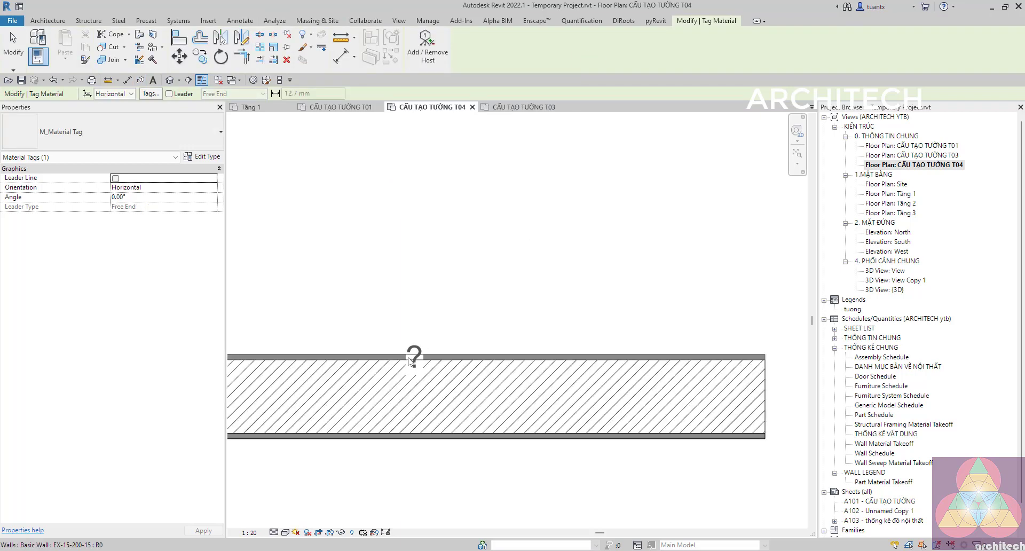
pyautogui.click(410, 361)
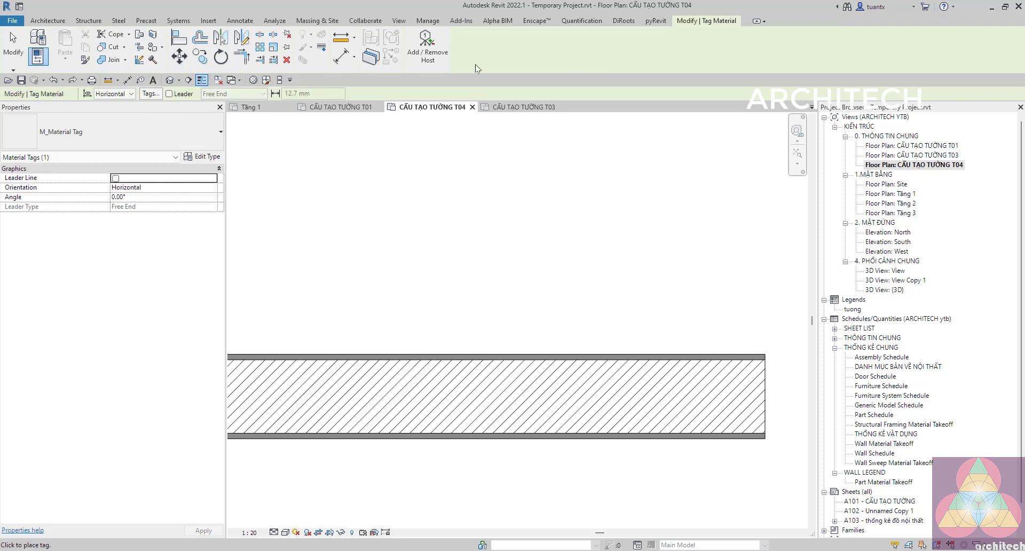
pyautogui.click(238, 21)
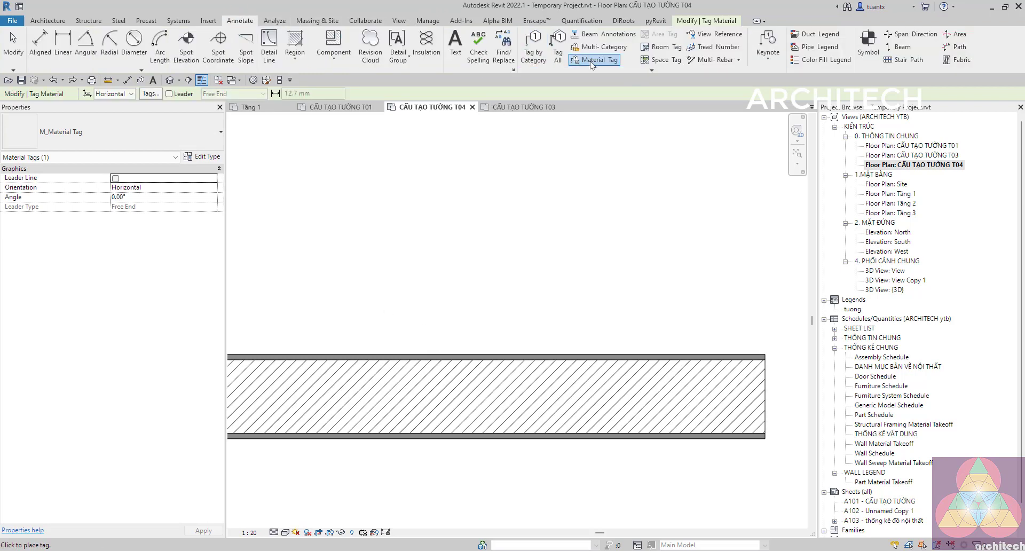
pyautogui.click(169, 93)
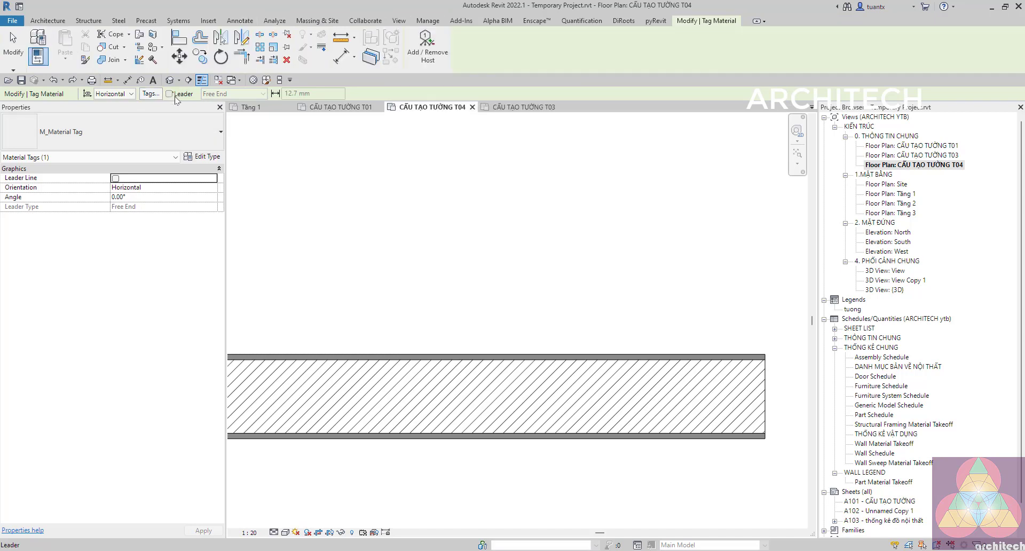
pyautogui.scroll(-3, 437, 277)
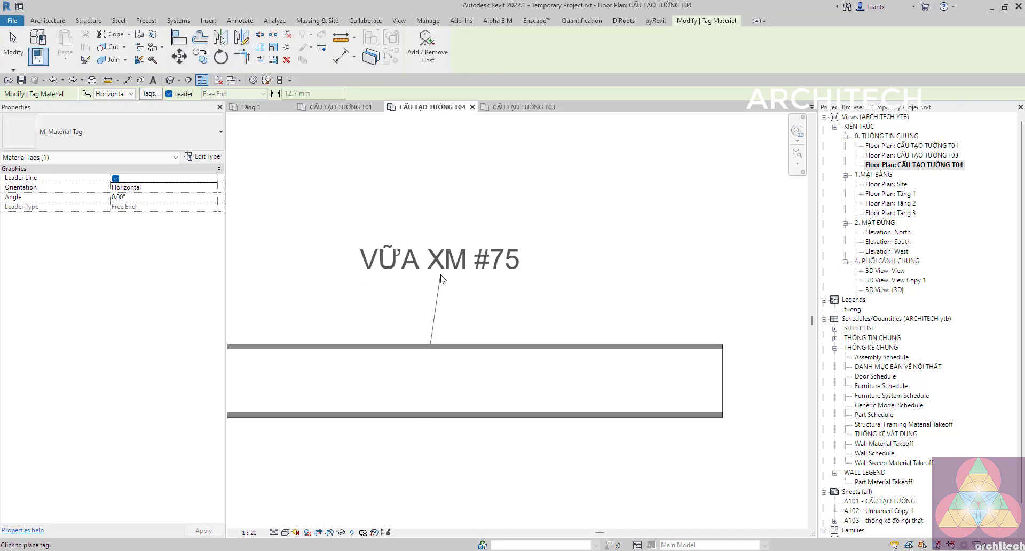
# Step: Tag the upper VỮA XM #75 layer and TƯỜNG GẠCH XÂY core with leadered tags to the right
pyautogui.click(435, 242)
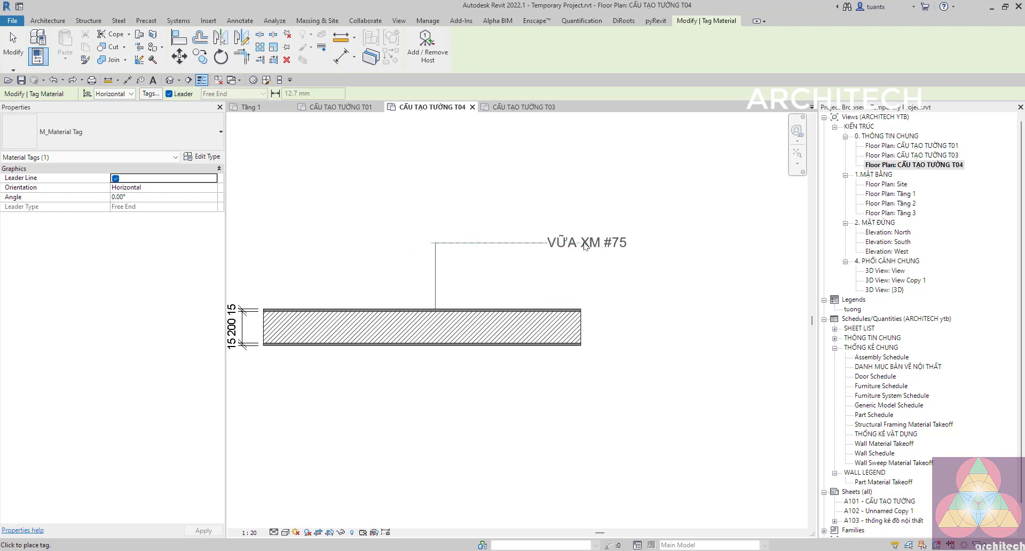
pyautogui.click(581, 261)
pyautogui.scroll(2, 461, 302)
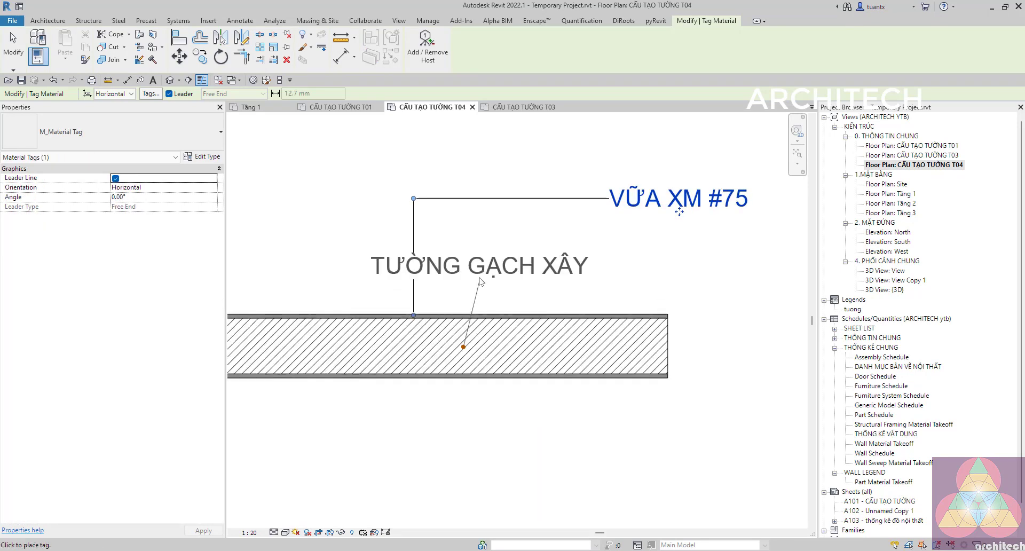
pyautogui.click(463, 268)
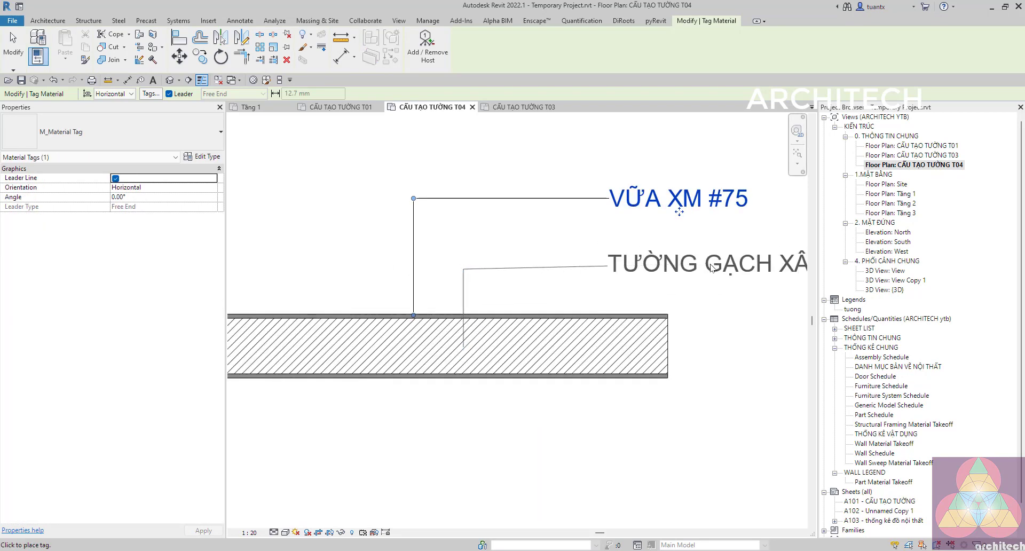
pyautogui.click(706, 268)
# Step: Tag the lower VỮA XM #75 layer with a leadered material tag and finish tagging
pyautogui.scroll(1, 496, 288)
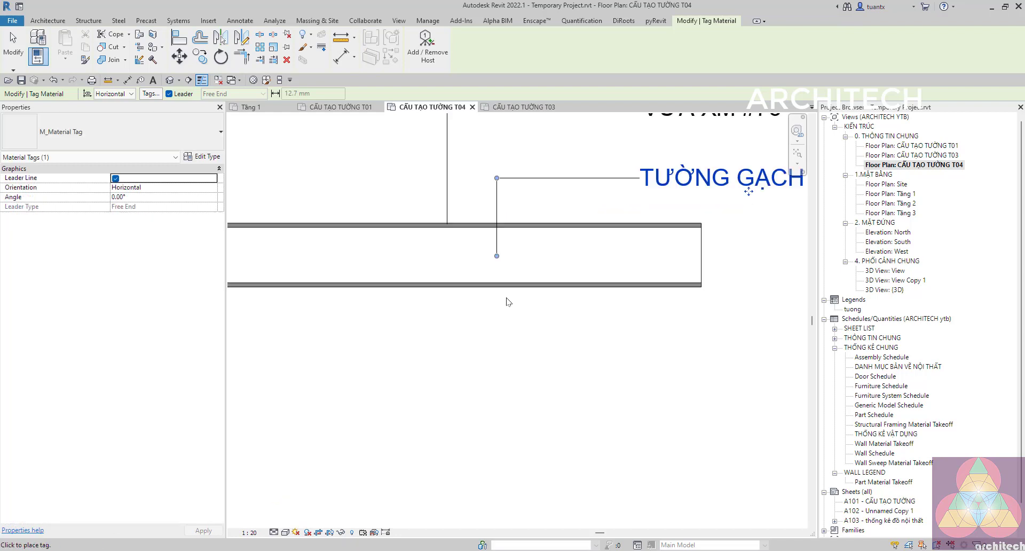
pyautogui.scroll(-2, 492, 319)
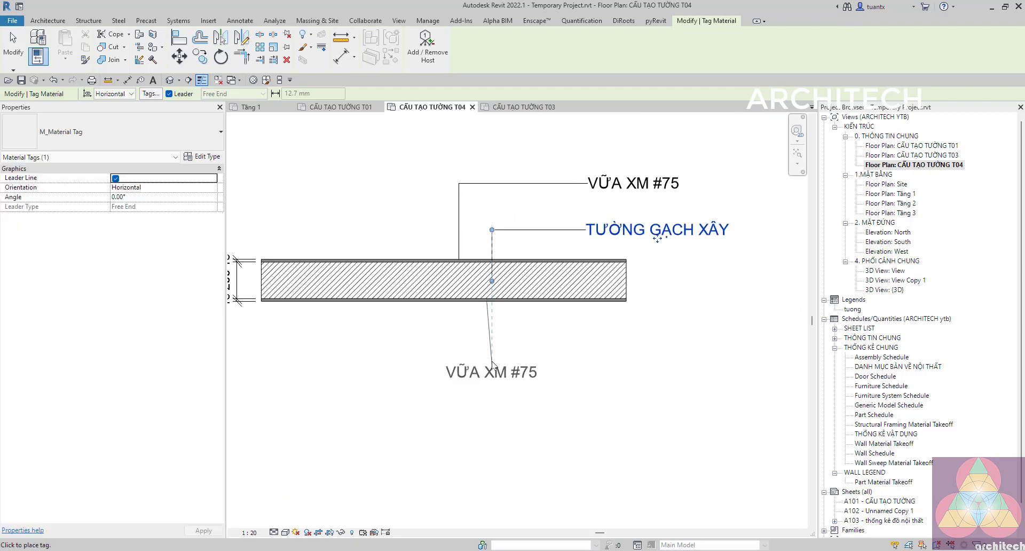
pyautogui.click(486, 360)
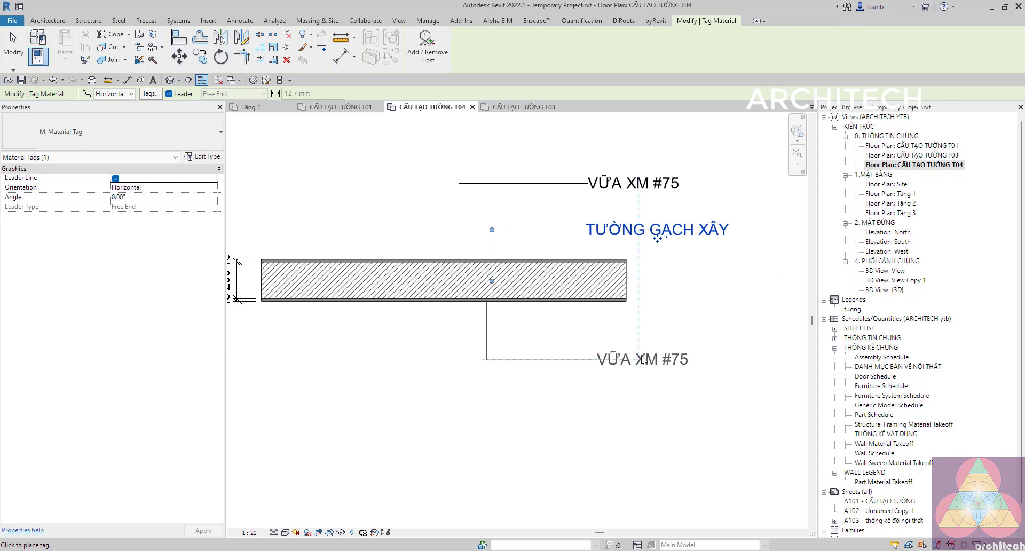
pyautogui.click(643, 361)
pyautogui.scroll(-2, 427, 334)
pyautogui.scroll(2, 483, 315)
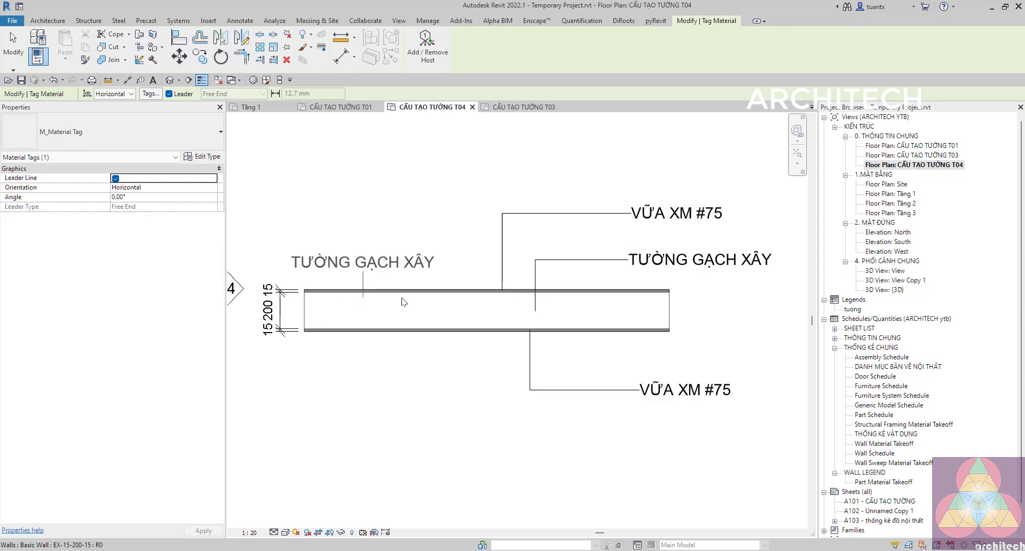
pyautogui.press('Escape')
pyautogui.scroll(-2, 543, 298)
pyautogui.scroll(3, 552, 275)
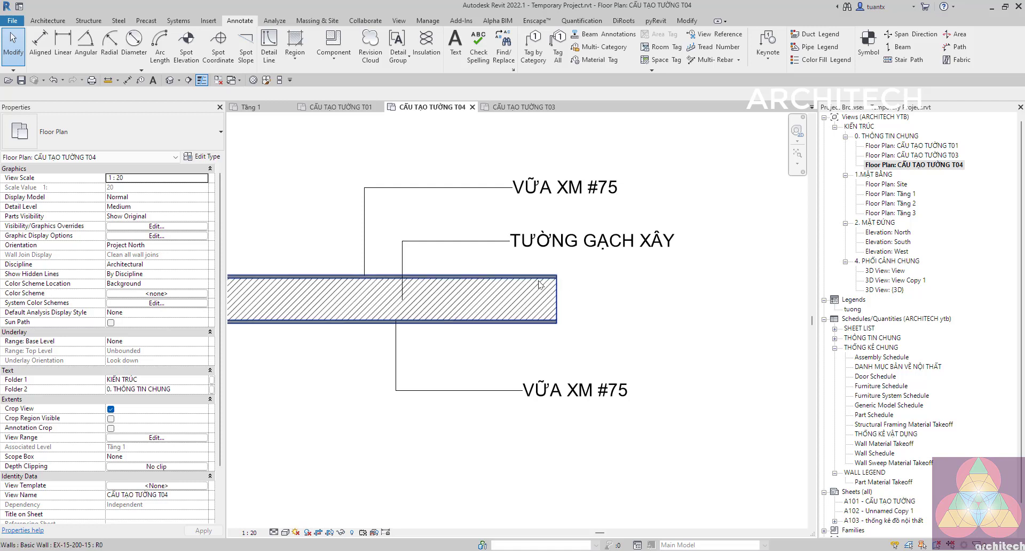
pyautogui.scroll(-2, 539, 274)
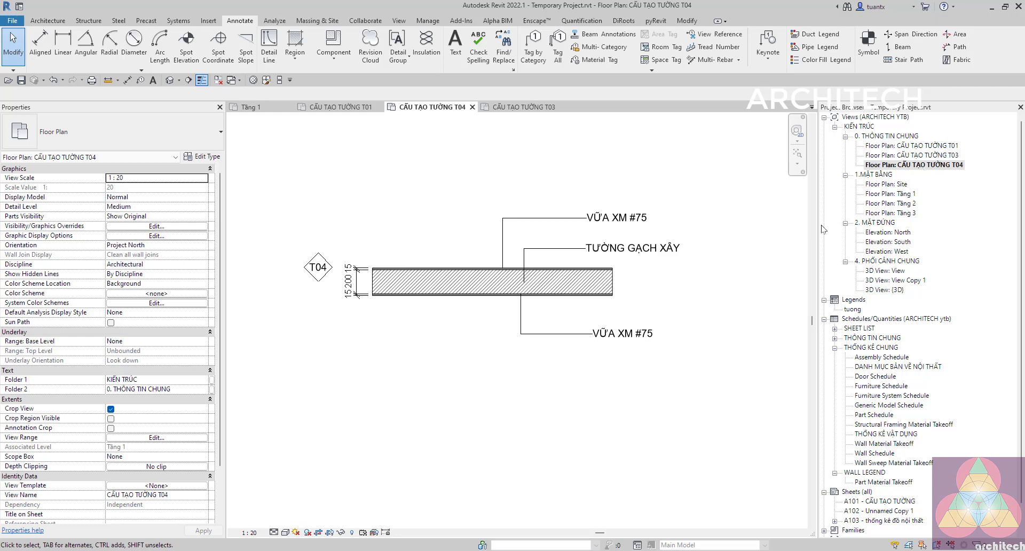
# Step: Open sheet A101 from the Project Browser
pyautogui.click(885, 443)
pyautogui.scroll(-1, 882, 445)
pyautogui.doubleClick(874, 473)
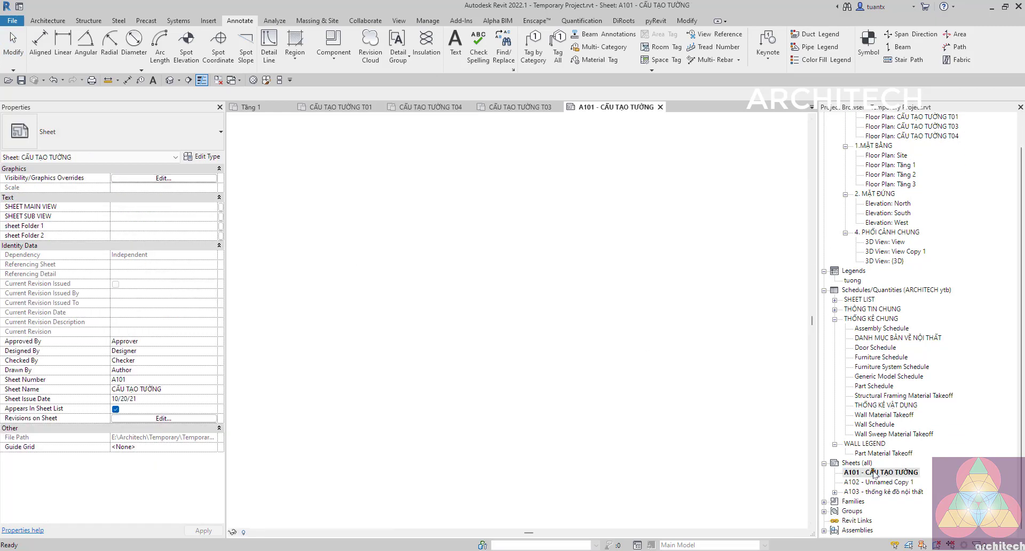
pyautogui.scroll(1, 925, 167)
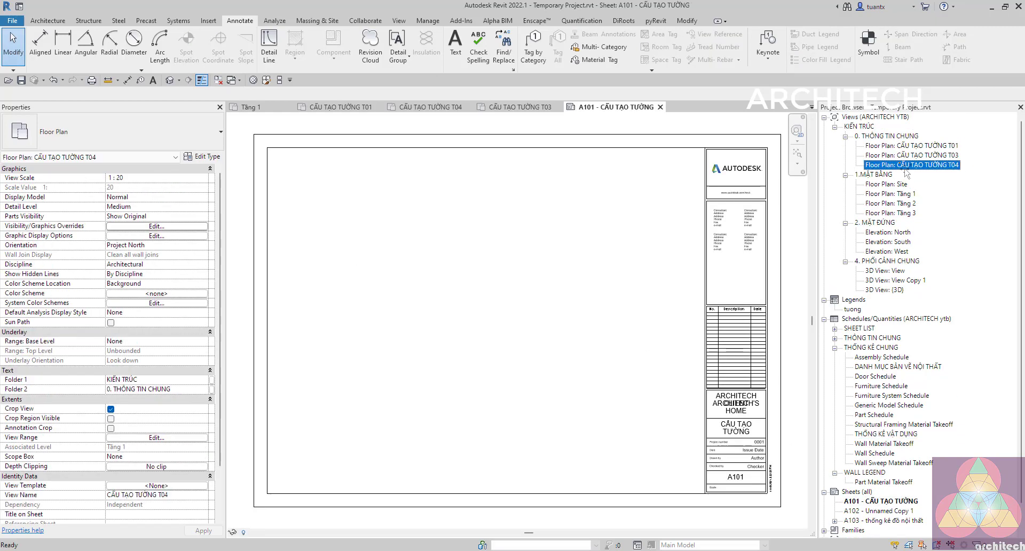
# Step: Place the CẤU TẠO TƯỜNG T04 wall detail on the sheet as a 1:20 viewport
pyautogui.moveTo(892, 167); pyautogui.dragTo(433, 261)
pyautogui.click(432, 261)
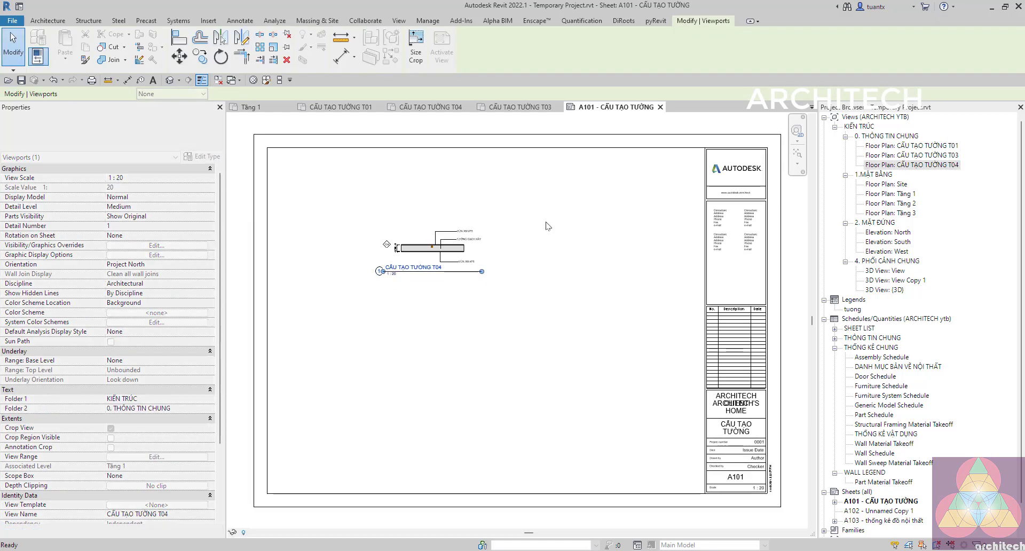
pyautogui.scroll(3, 435, 288)
pyautogui.scroll(2, 437, 295)
pyautogui.press('Escape')
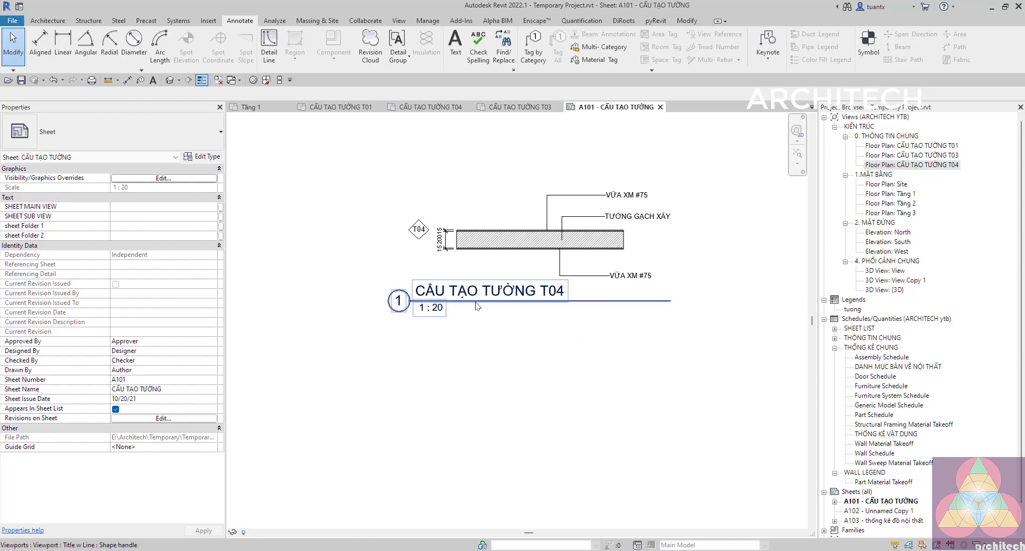
pyautogui.scroll(-2, 555, 341)
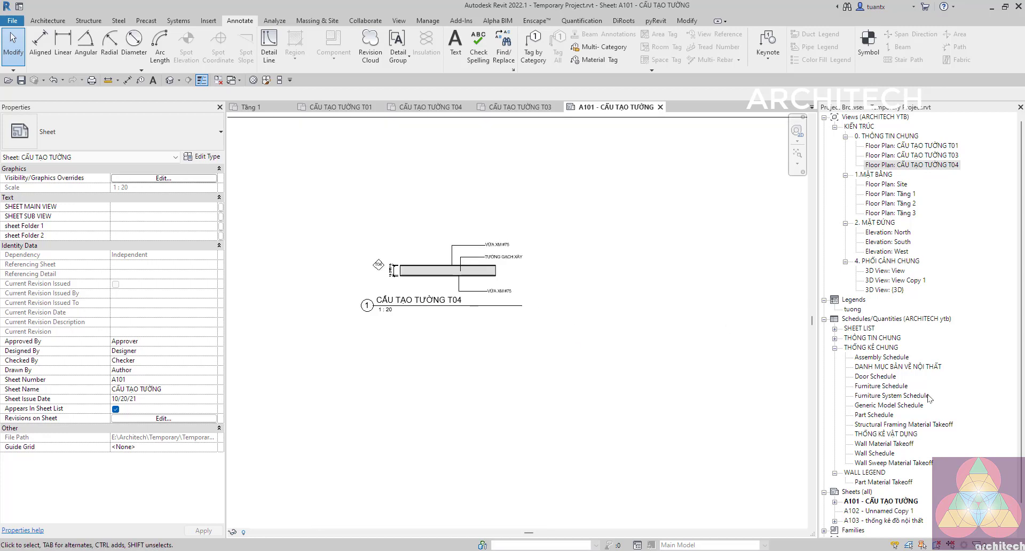
pyautogui.click(875, 194)
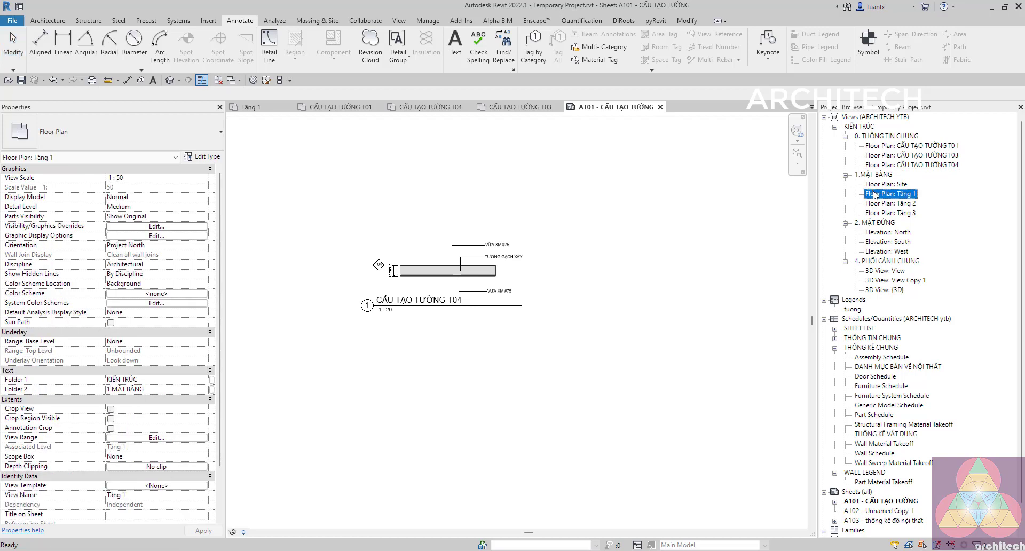
# Step: Open the Tầng 1 floor plan, check the three legend walls, and zoom to fit
pyautogui.doubleClick(874, 194)
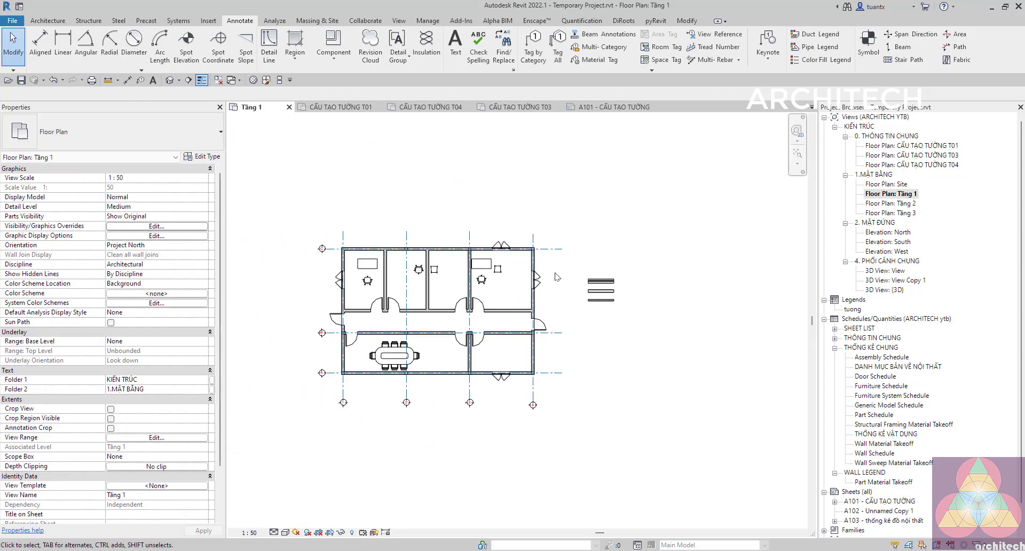
pyautogui.scroll(2, 555, 277)
pyautogui.scroll(2, 555, 277)
pyautogui.moveTo(694, 237); pyautogui.dragTo(629, 337)
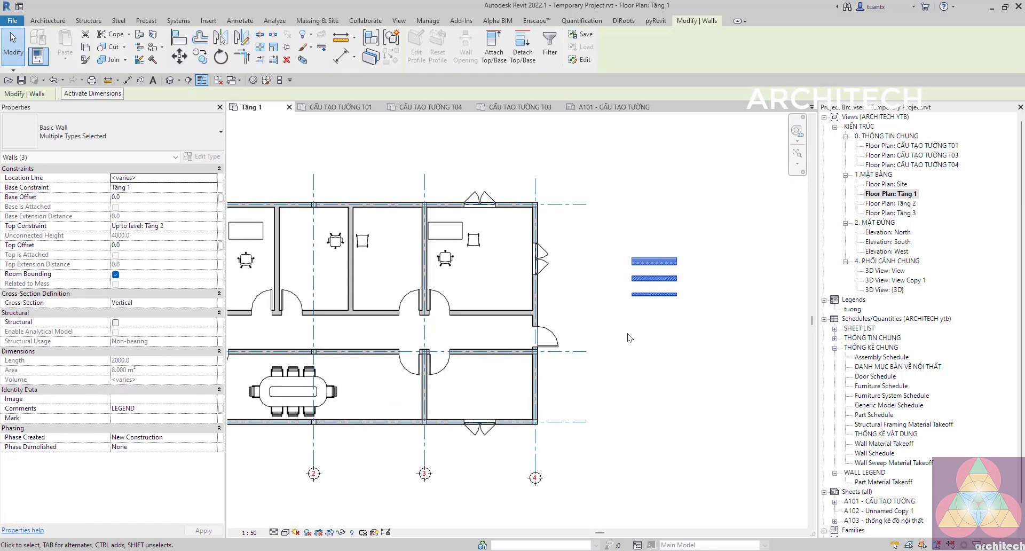
pyautogui.press('z')
pyautogui.press('f')
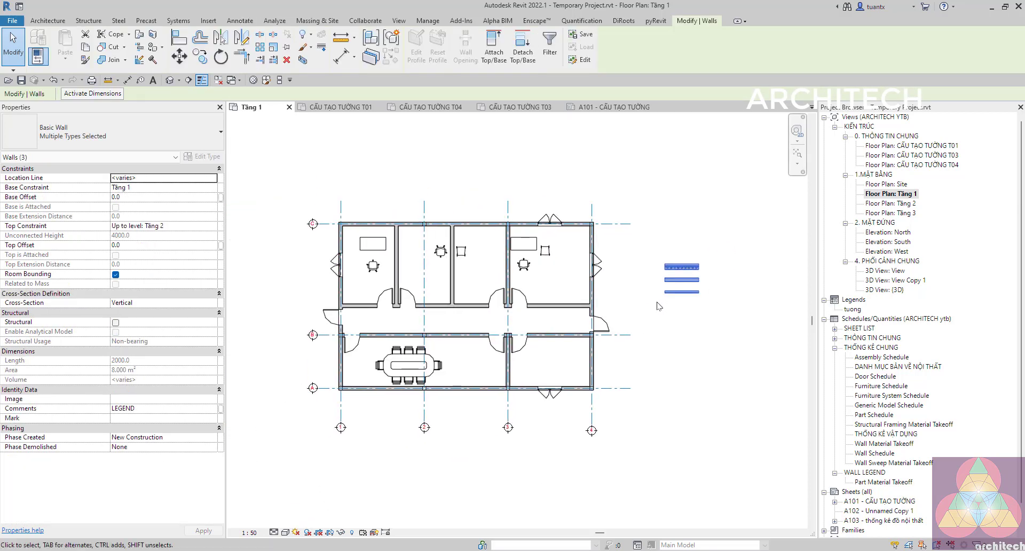
pyautogui.scroll(2, 659, 306)
pyautogui.press('Escape')
pyautogui.click(239, 20)
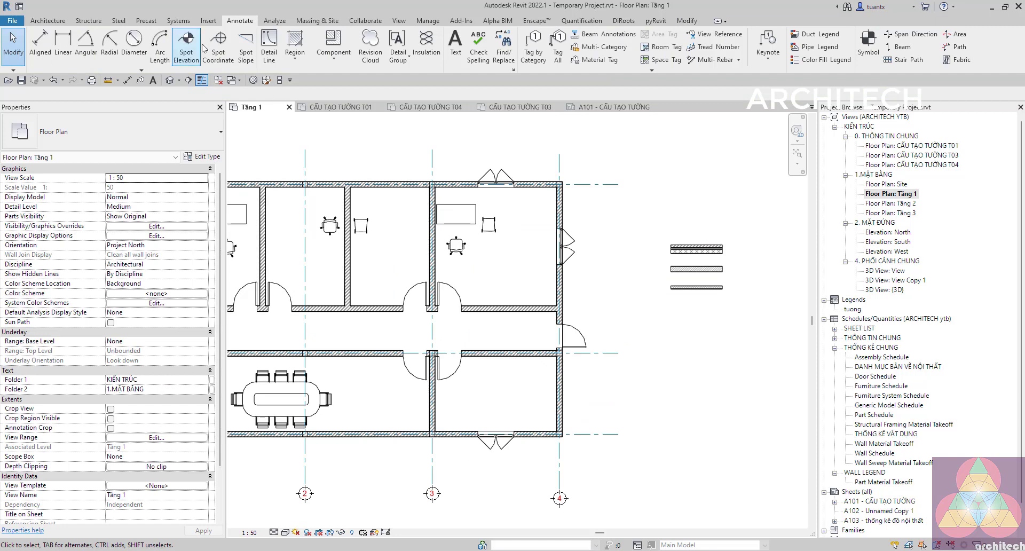
# Step: Change the Legend wall filter rule to Comments contains 'legend'
pyautogui.click(399, 20)
pyautogui.click(107, 55)
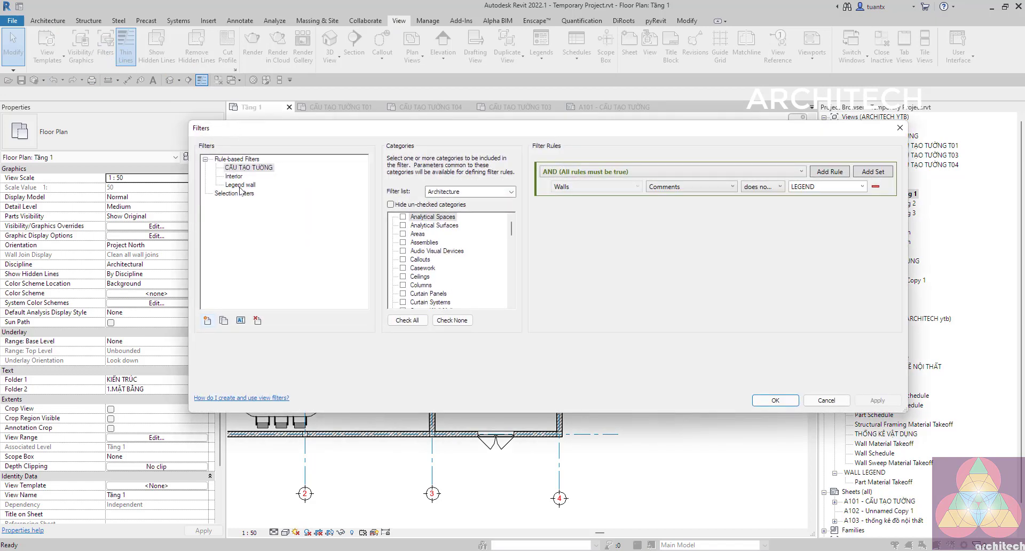
pyautogui.click(771, 191)
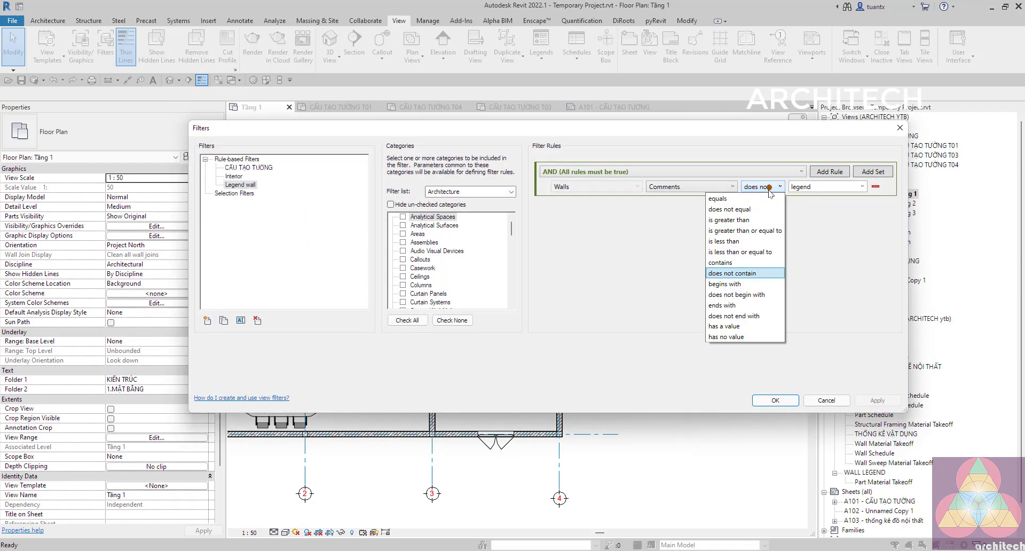
pyautogui.click(733, 264)
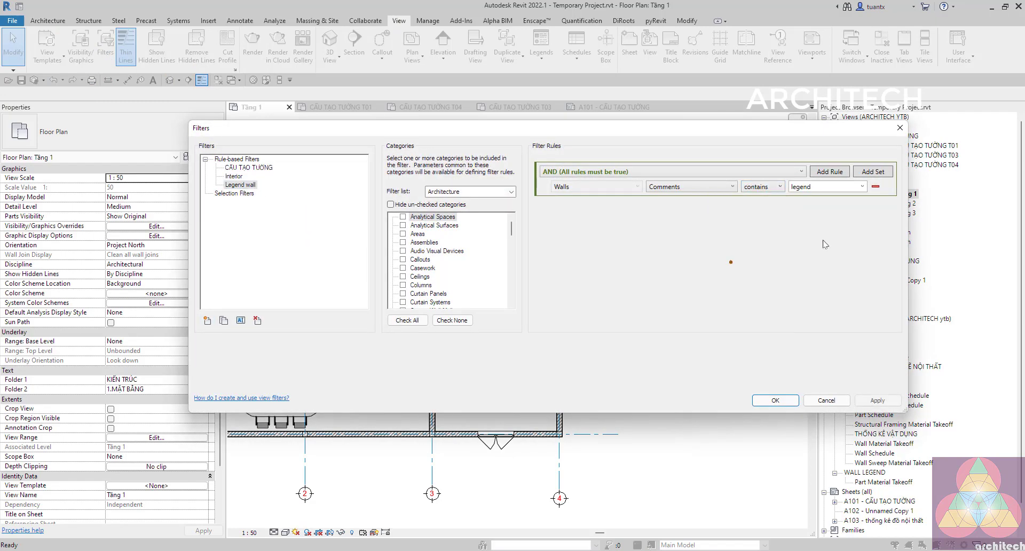
pyautogui.click(863, 188)
pyautogui.click(826, 190)
pyautogui.click(772, 400)
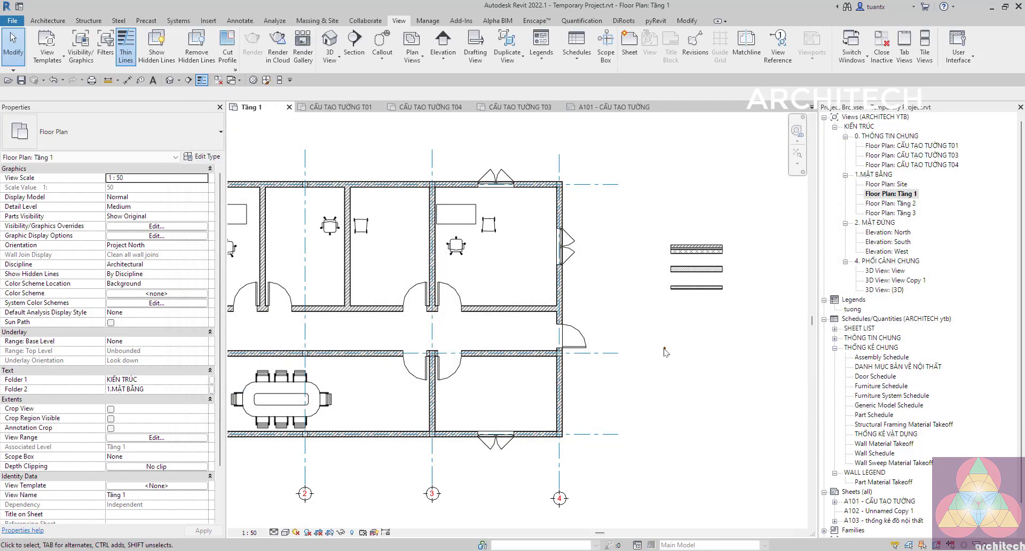
# Step: Add the Legend wall filter to Tầng 1's visibility overrides with Visibility unchecked
pyautogui.press('v')
pyautogui.press('g')
pyautogui.click(572, 67)
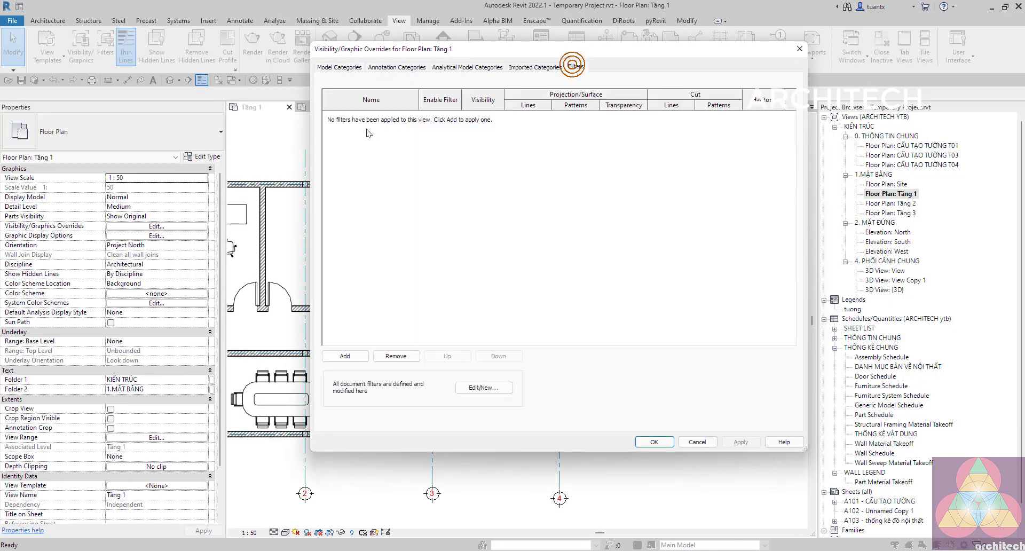
pyautogui.click(345, 357)
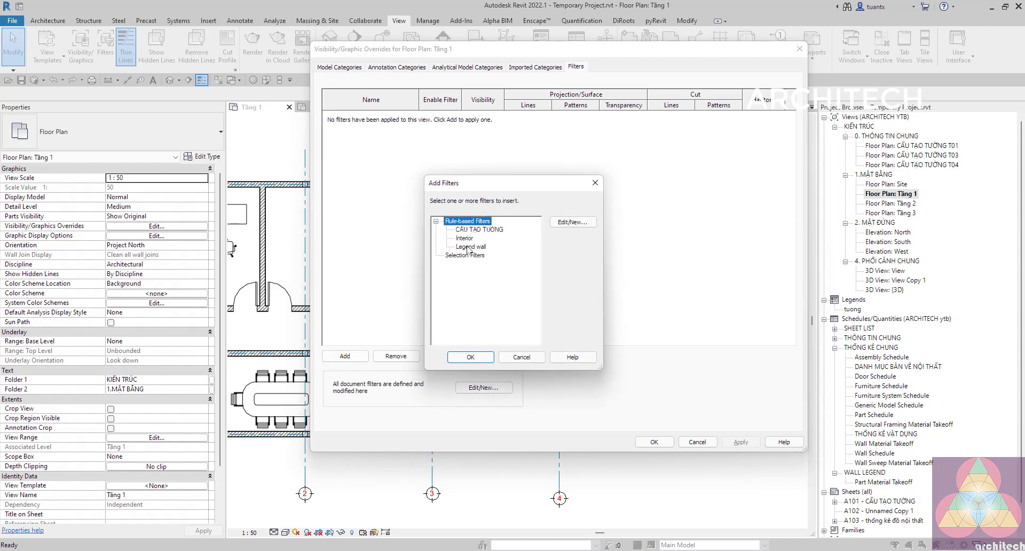
pyautogui.click(469, 357)
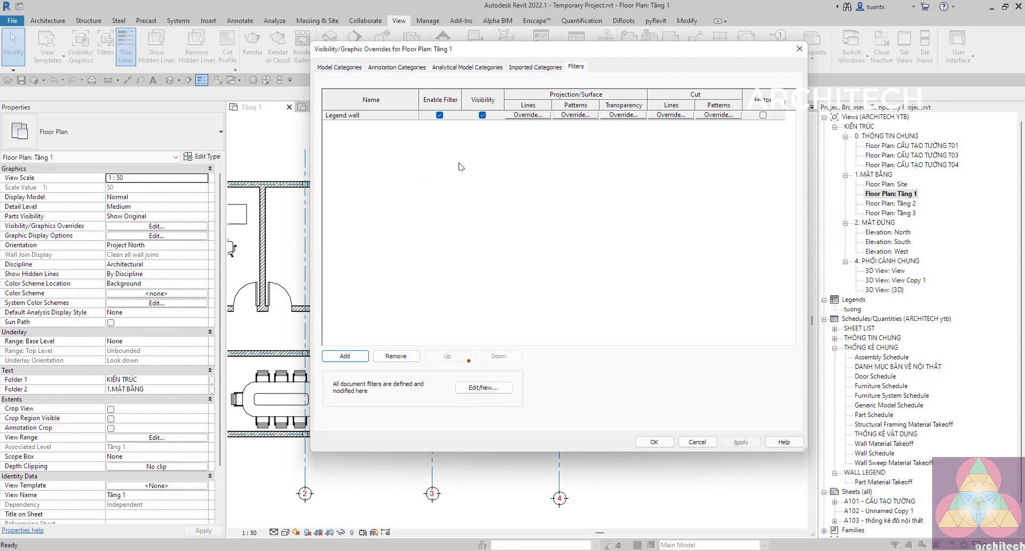
pyautogui.click(482, 115)
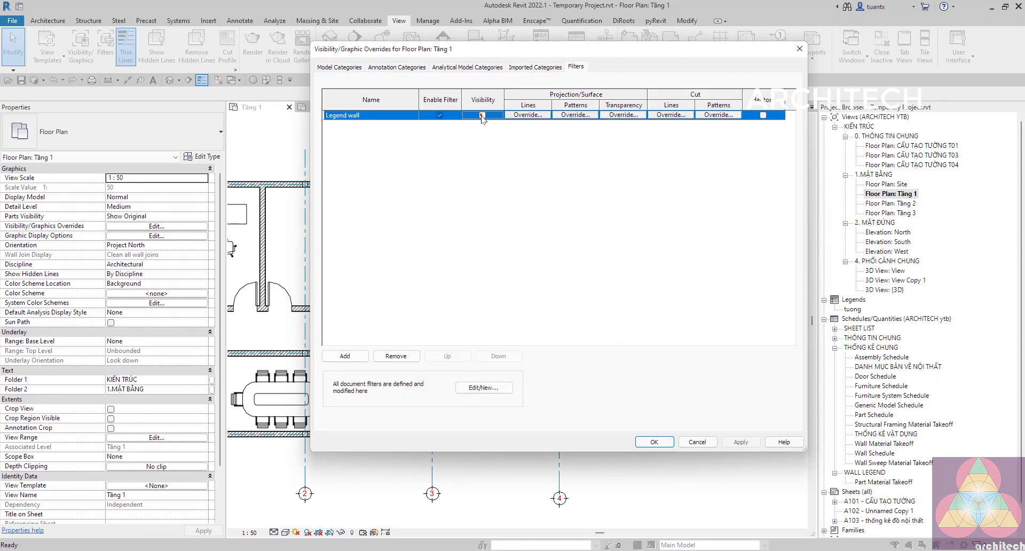
pyautogui.click(658, 443)
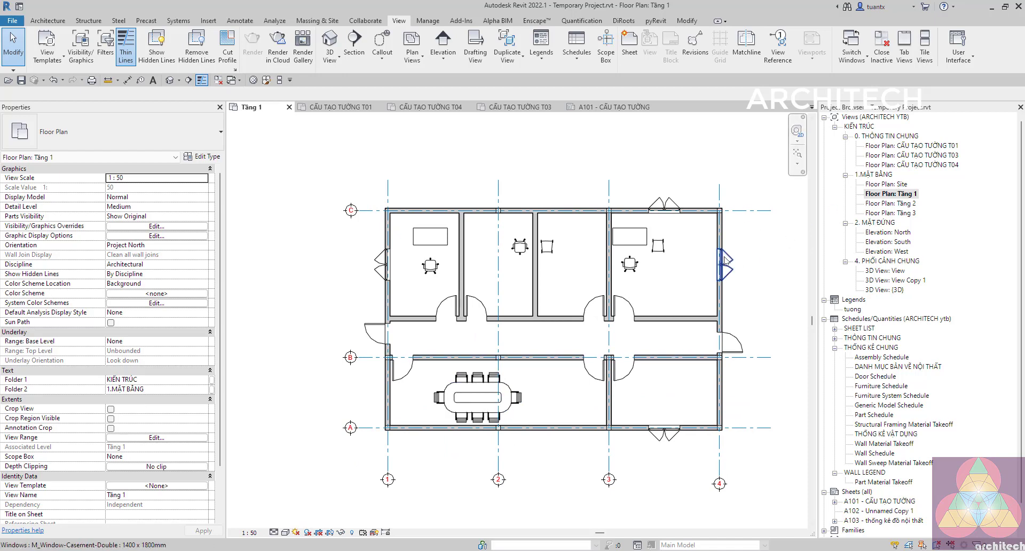
# Step: Open the CẤU TẠO TƯỜNG T01 wall-detail view from the Project Browser
pyautogui.moveTo(269, 225); pyautogui.dragTo(229, 211, button='middle')
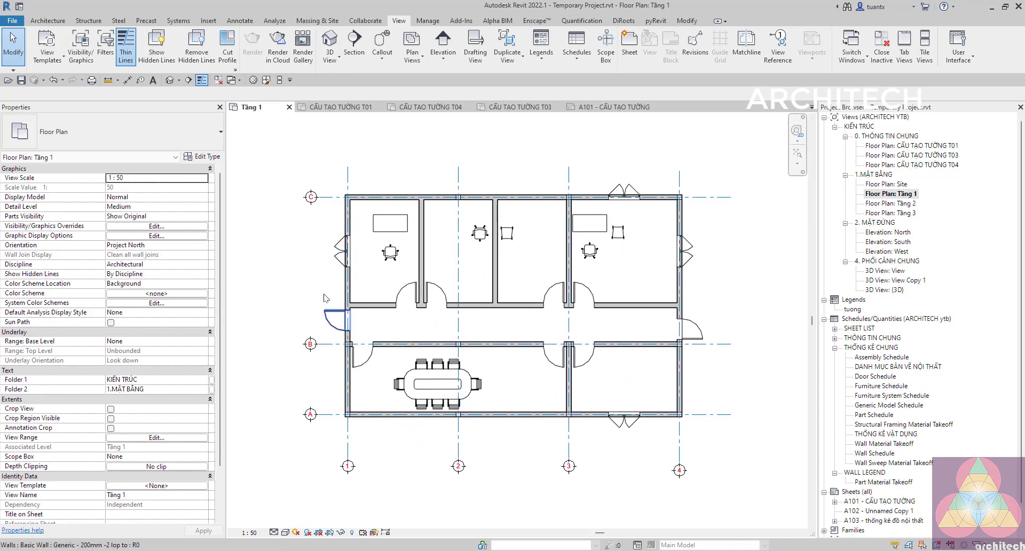
pyautogui.moveTo(735, 265); pyautogui.dragTo(659, 251, button='middle')
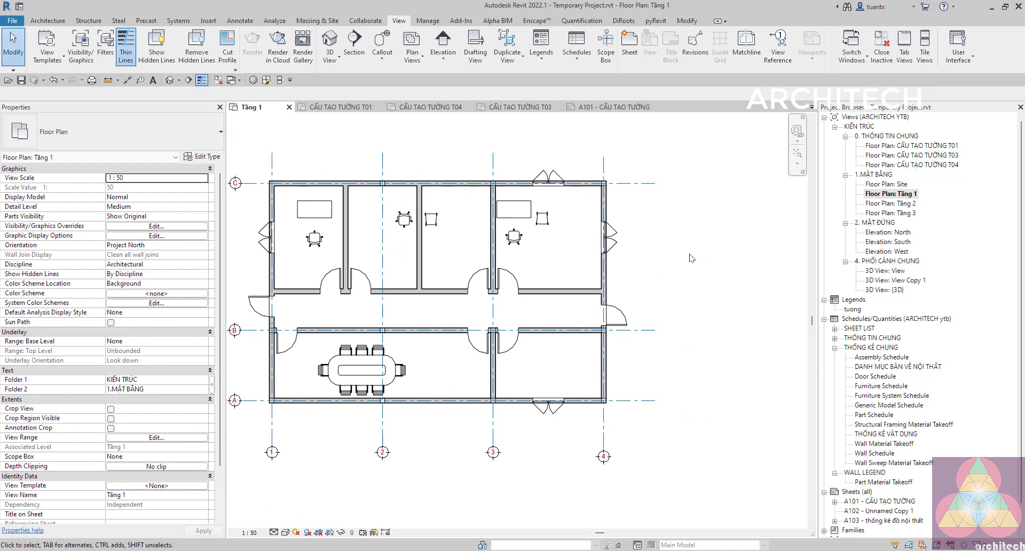
pyautogui.doubleClick(906, 145)
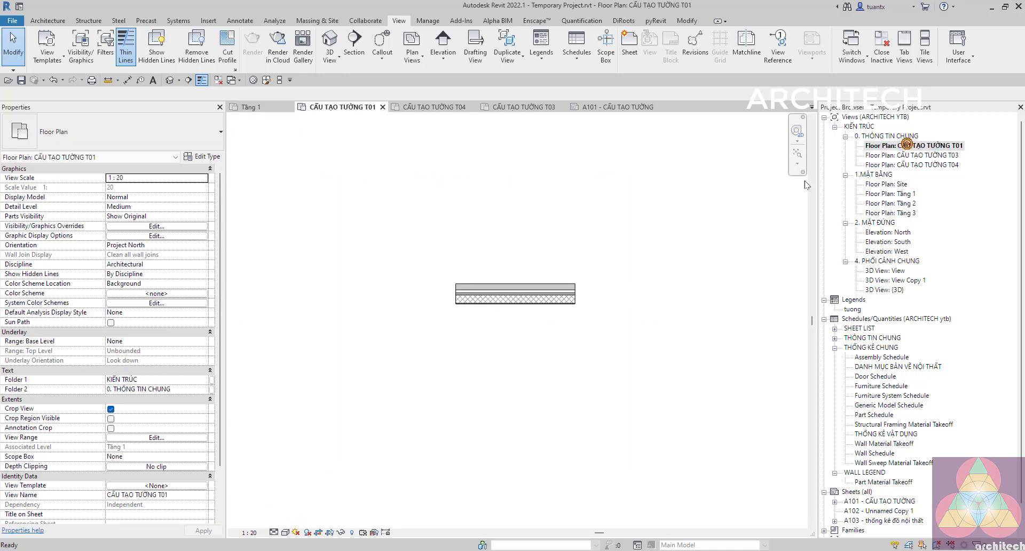
pyautogui.doubleClick(921, 156)
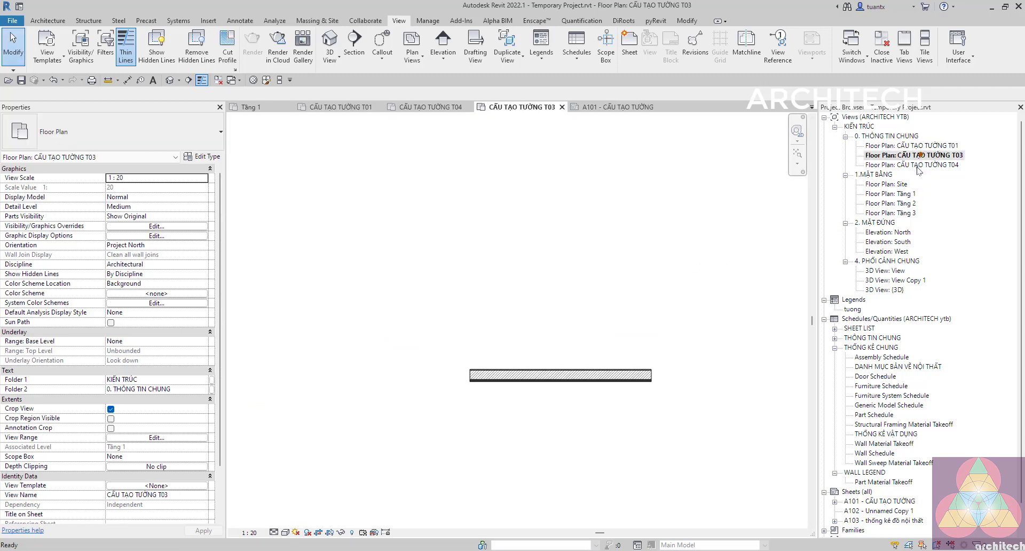
pyautogui.click(917, 165)
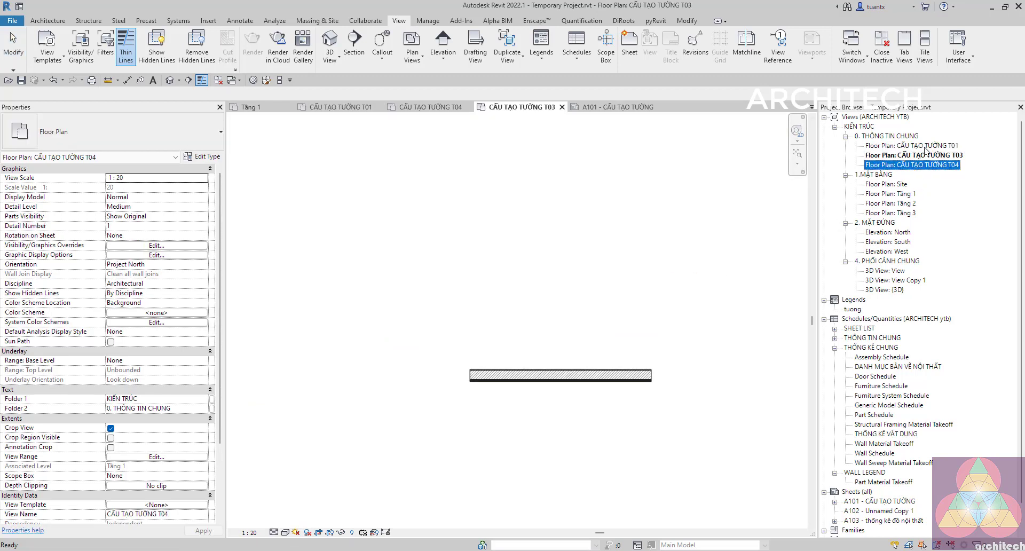
pyautogui.doubleClick(925, 147)
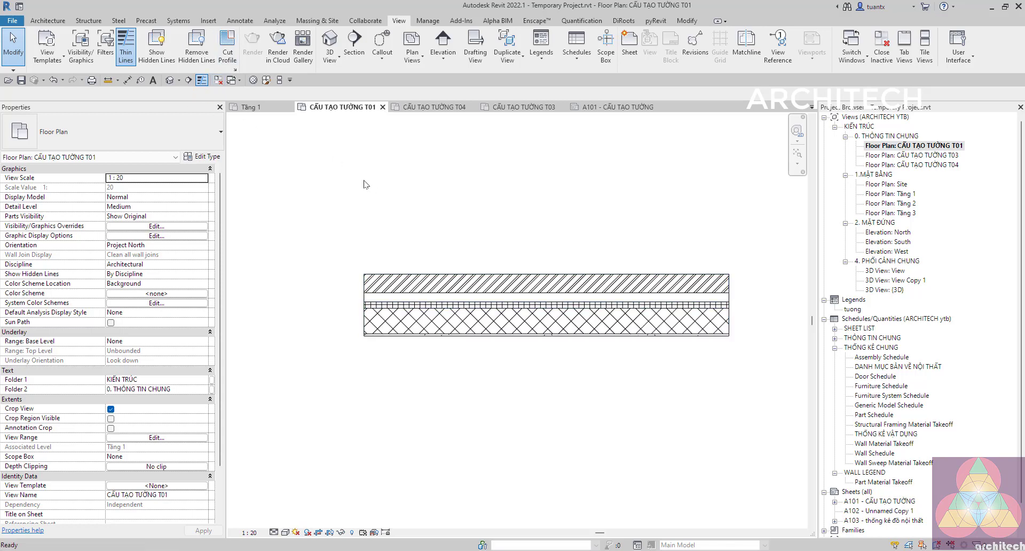
# Step: Turn on Show annotation categories in the T01 view's visibility settings
pyautogui.press('v')
pyautogui.press('g')
pyautogui.click(402, 66)
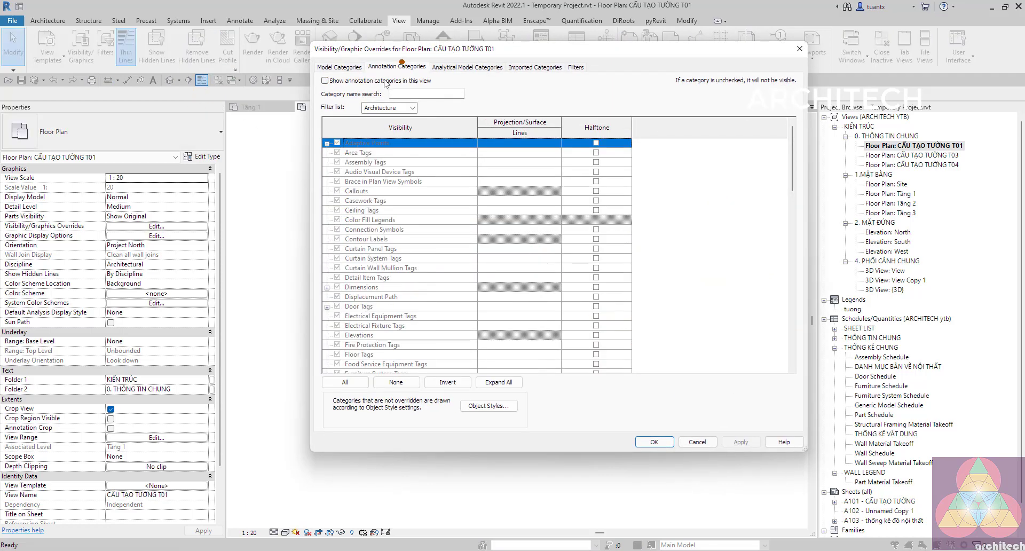
pyautogui.click(327, 81)
pyautogui.click(655, 441)
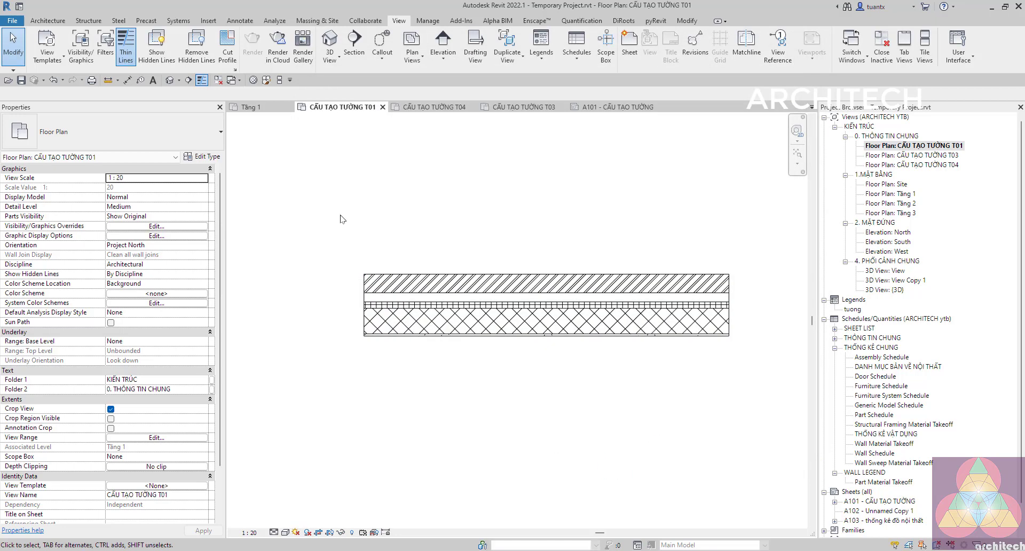
# Step: Place an aligned dimension string across the T01 wall layers: 102, 50, 35, 140, 12
pyautogui.click(127, 81)
pyautogui.scroll(2, 414, 275)
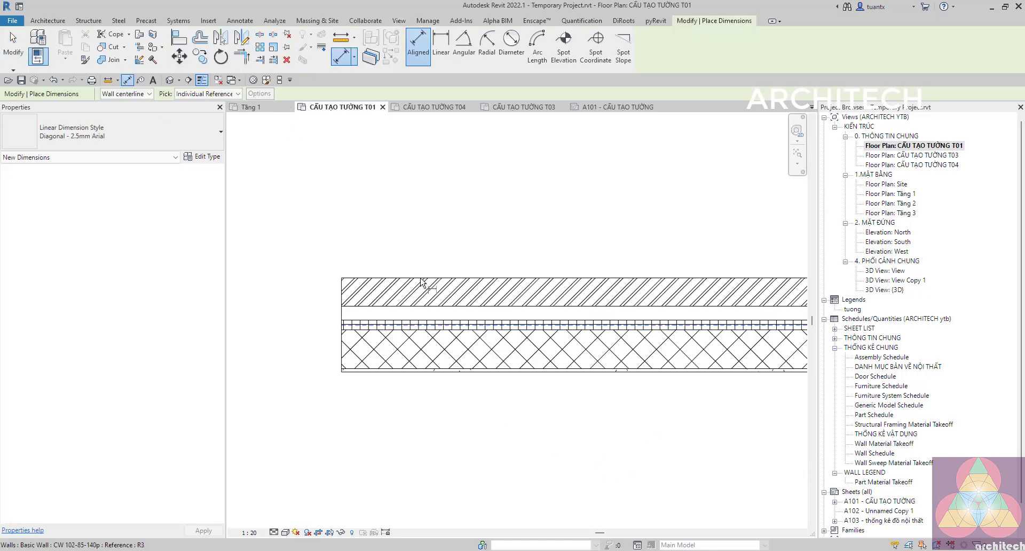
pyautogui.click(421, 277)
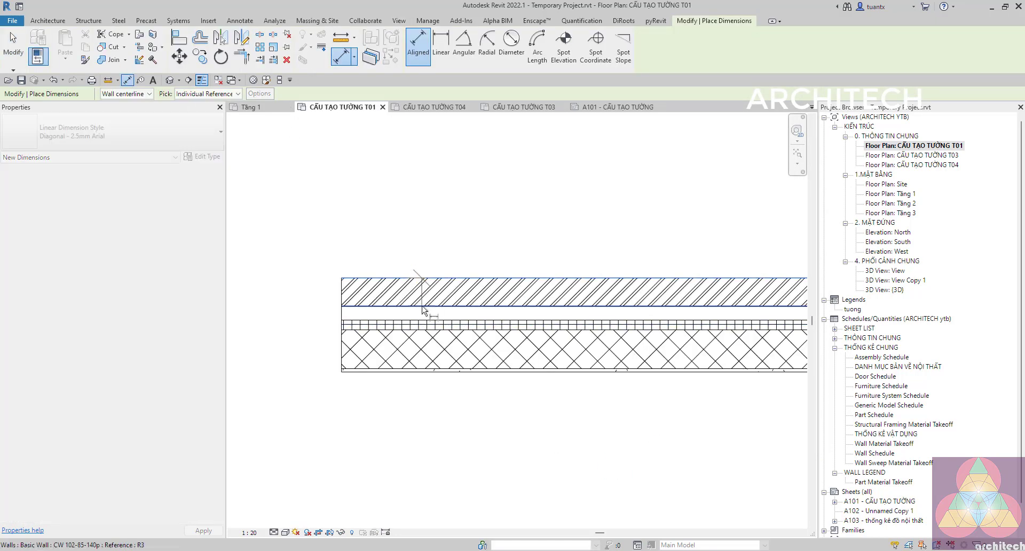
pyautogui.click(425, 313)
pyautogui.scroll(2, 422, 318)
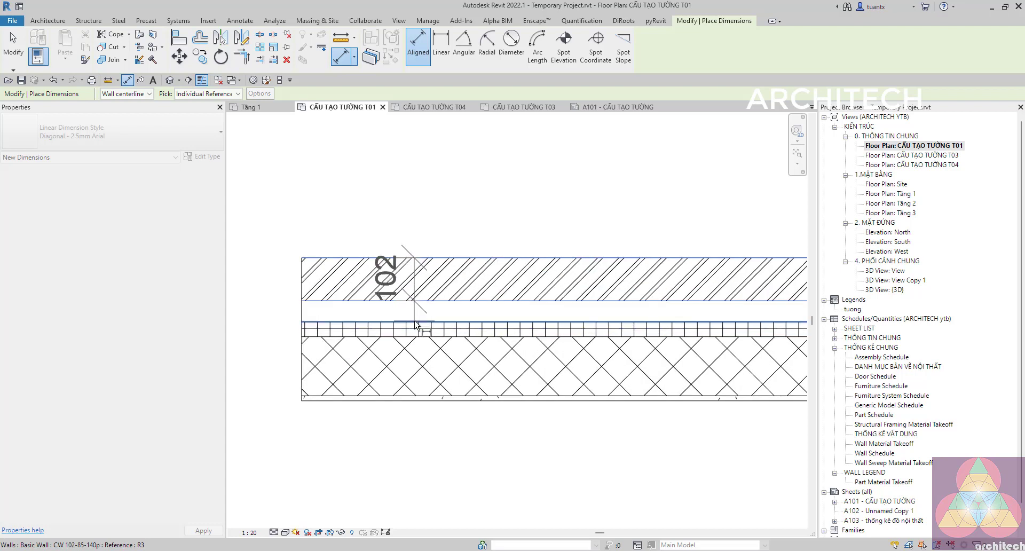
pyautogui.click(411, 337)
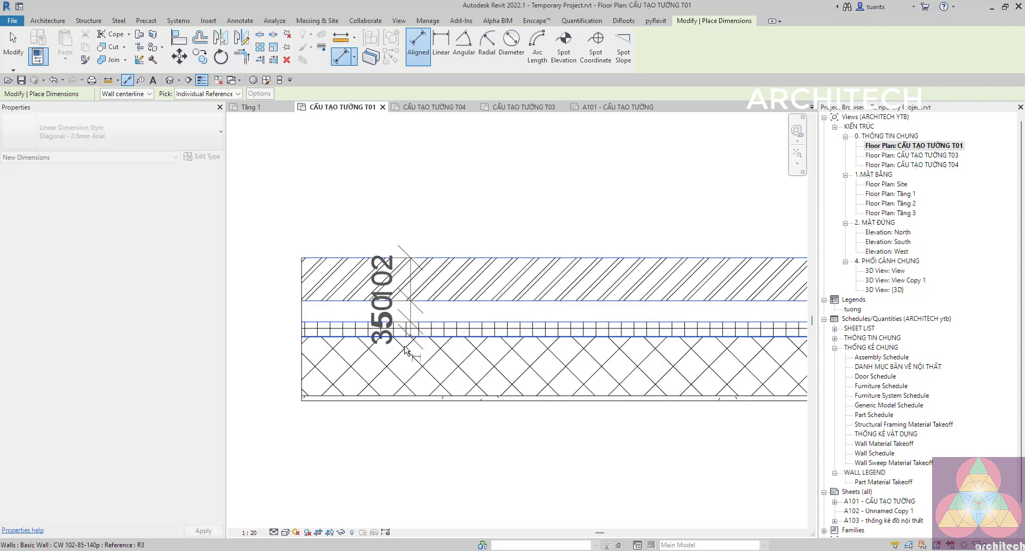
pyautogui.click(392, 398)
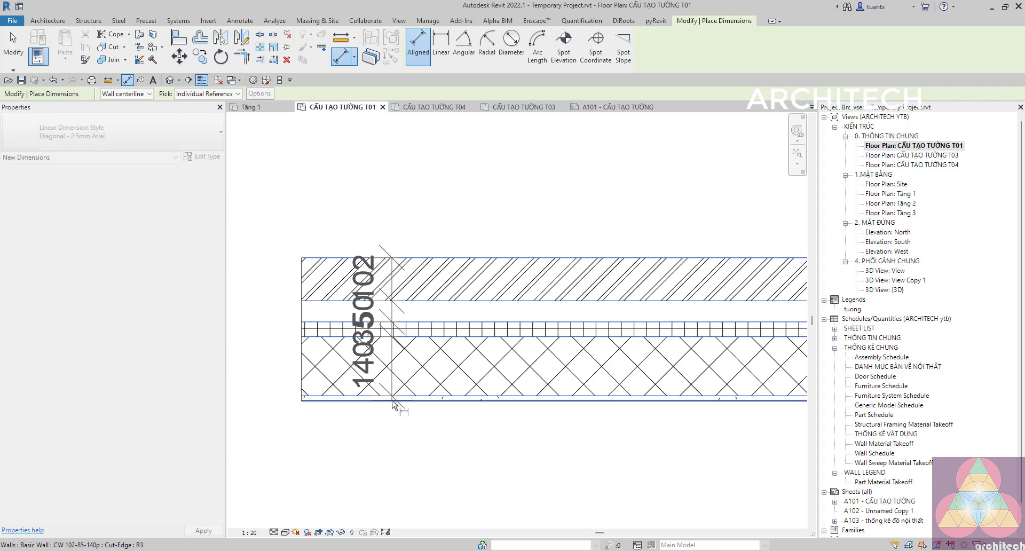
pyautogui.click(393, 404)
pyautogui.scroll(-3, 391, 400)
pyautogui.moveTo(324, 348)
pyautogui.mouseDown(button='middle')
pyautogui.moveTo(278, 348)
pyautogui.moveTo(323, 301)
pyautogui.mouseUp(button='middle')
pyautogui.scroll(-1, 453, 362)
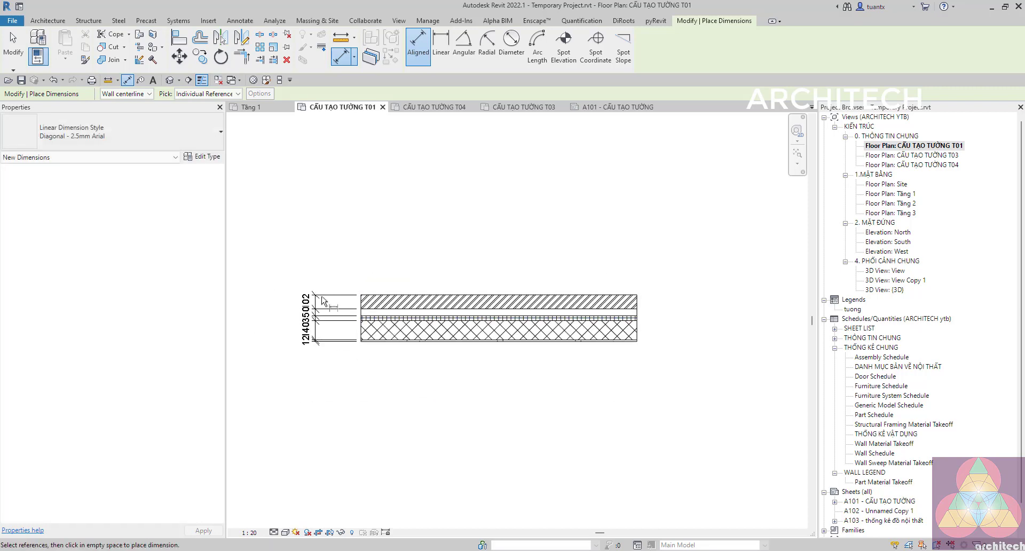
pyautogui.scroll(2, 323, 301)
pyautogui.scroll(2, 323, 300)
pyautogui.press('Escape')
pyautogui.press('Escape')
# Step: Move the 50 and 140 dimension labels clear of the string with leaders
pyautogui.click(320, 329)
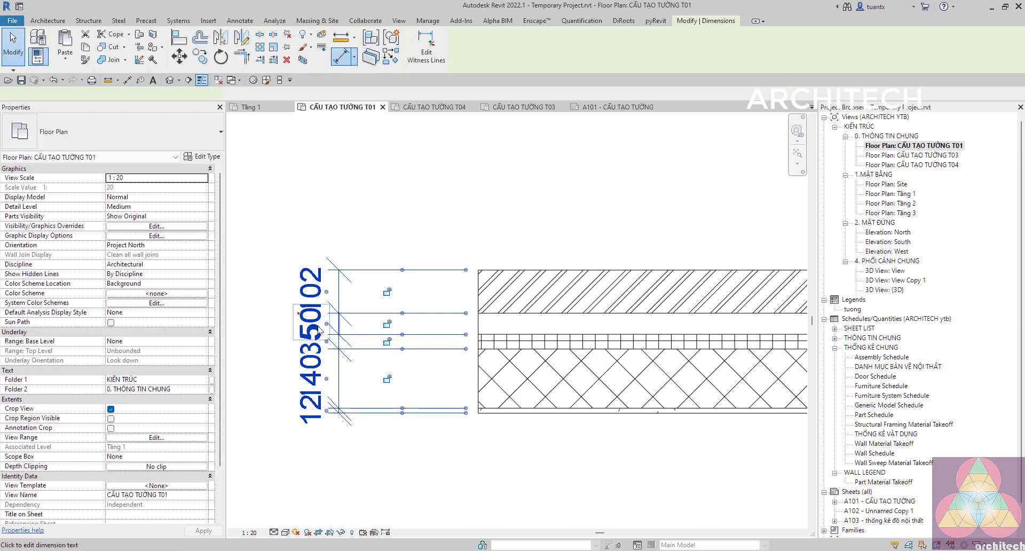
pyautogui.scroll(2, 319, 329)
pyautogui.moveTo(456, 298); pyautogui.dragTo(409, 298)
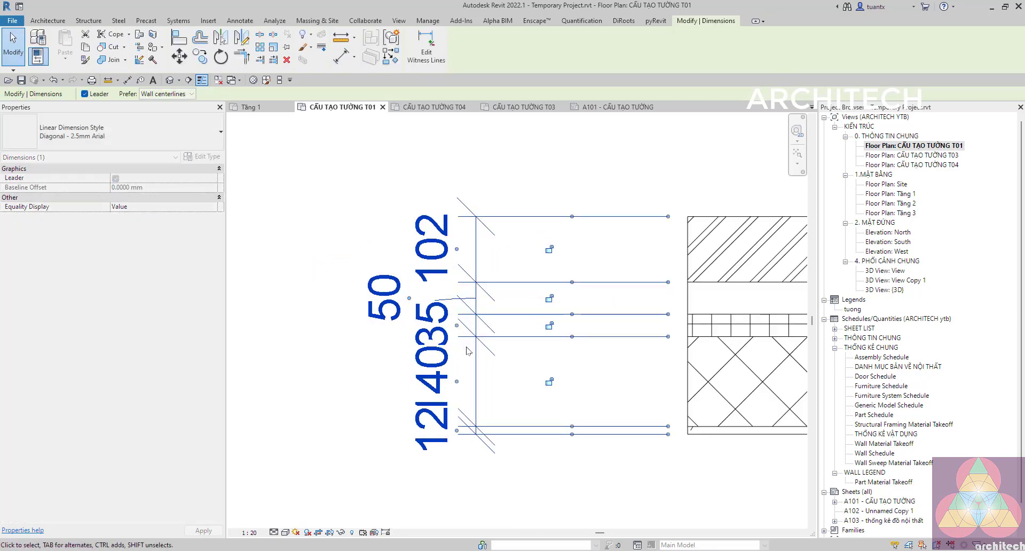
pyautogui.moveTo(457, 381); pyautogui.dragTo(397, 390)
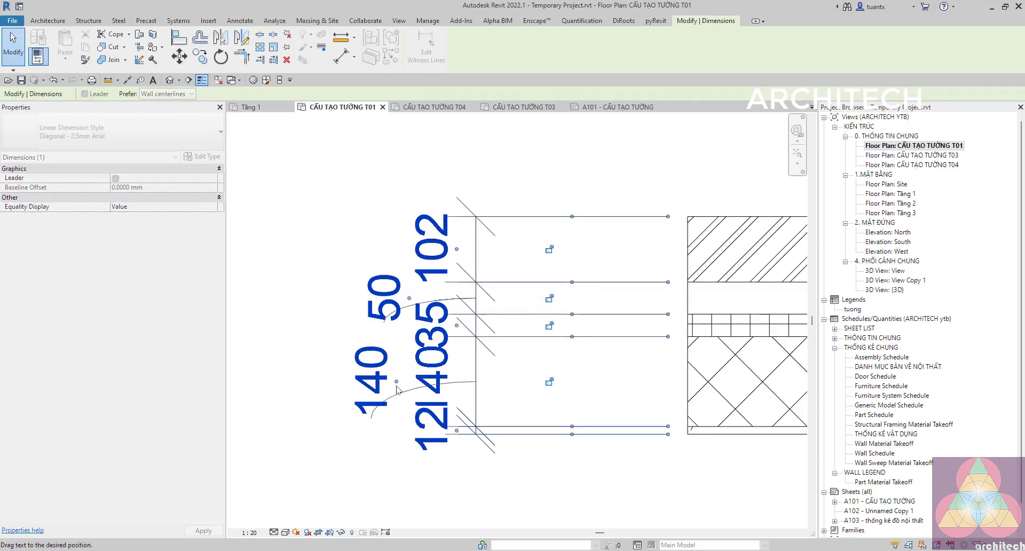
pyautogui.moveTo(398, 390); pyautogui.dragTo(409, 391)
pyautogui.scroll(-1, 409, 391)
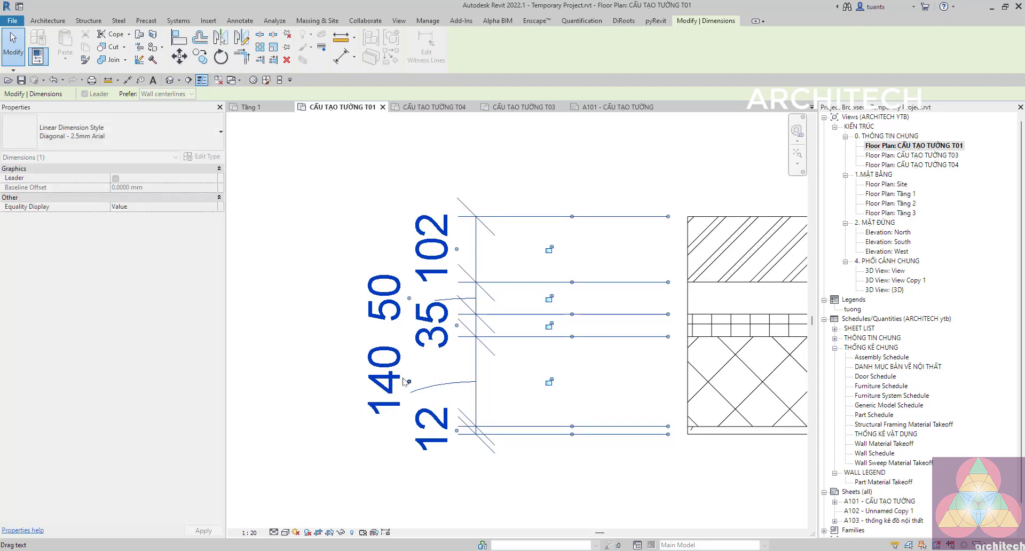
pyautogui.scroll(-2, 427, 400)
pyautogui.press('Escape')
pyautogui.press('z')
pyautogui.press('f')
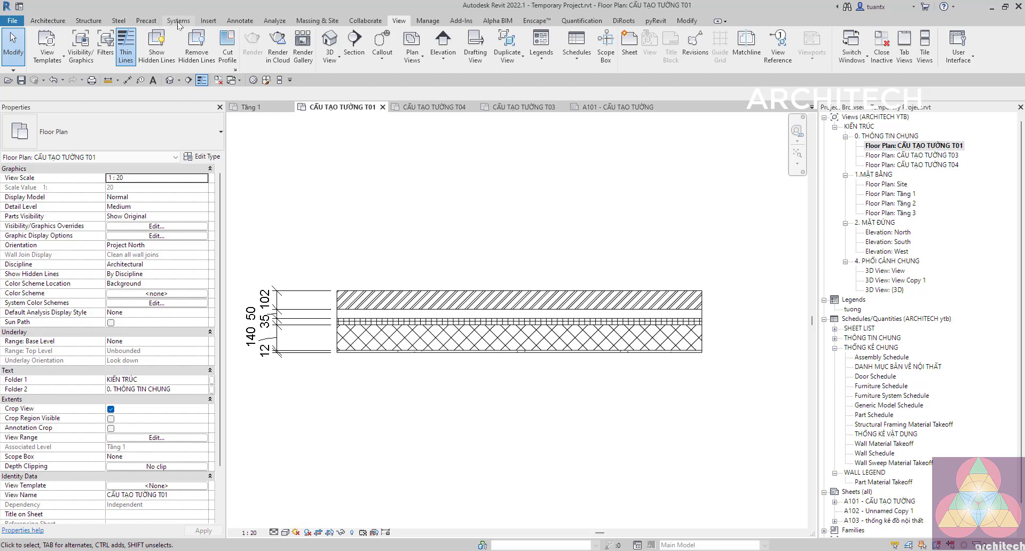
# Step: Tag the wall as T01 without a leader and move the tag to the wall's left
pyautogui.click(248, 24)
pyautogui.click(534, 45)
pyautogui.click(434, 309)
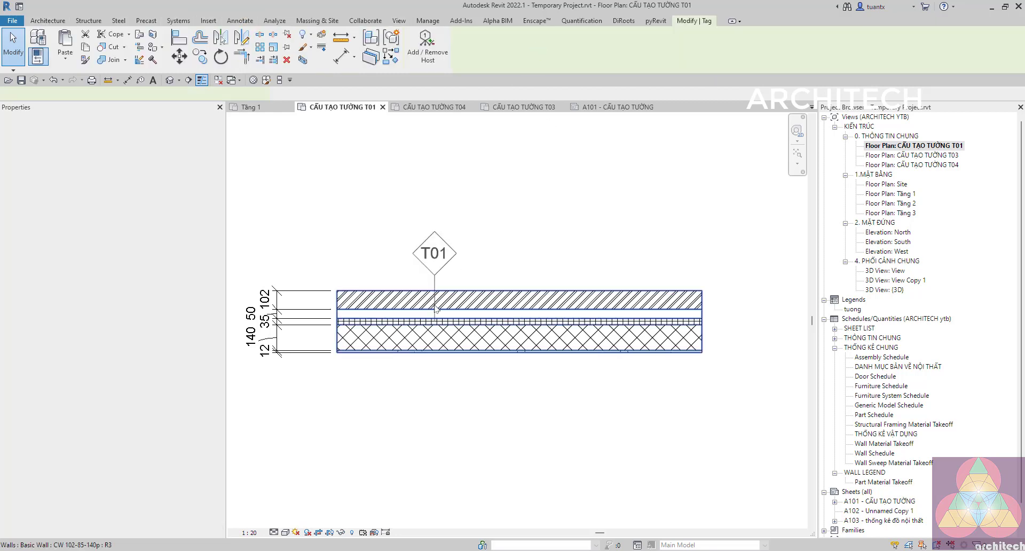
pyautogui.click(141, 93)
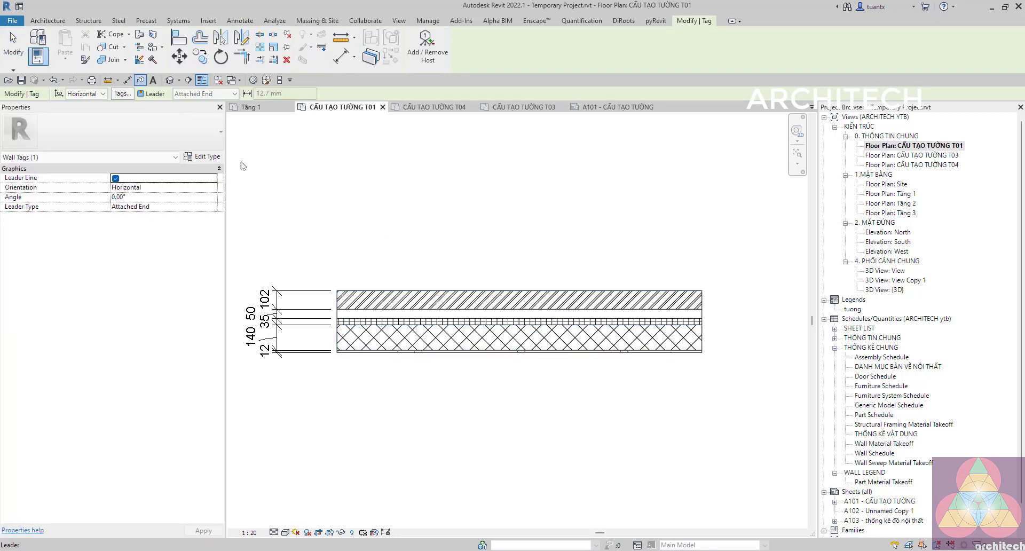
pyautogui.scroll(-2, 401, 307)
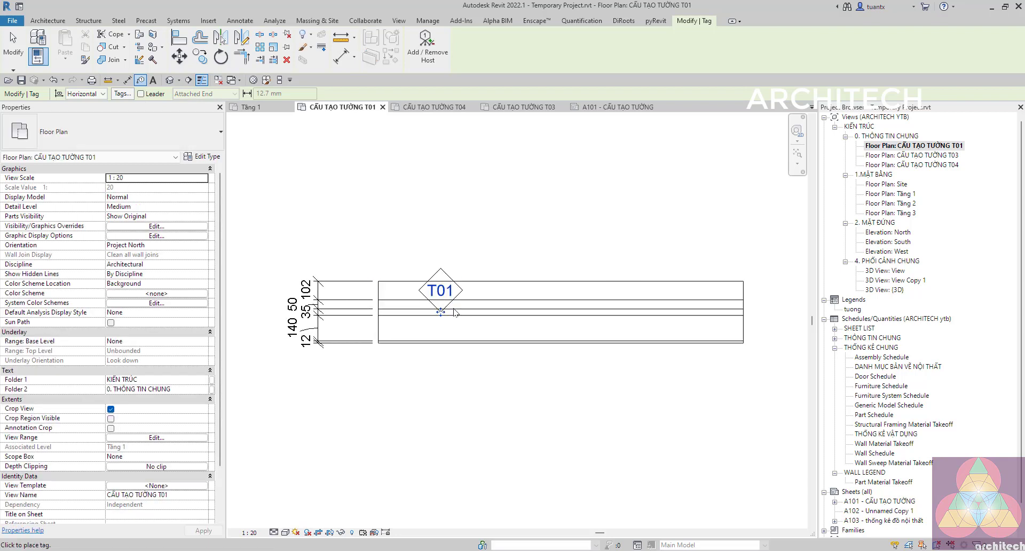
pyautogui.scroll(-1, 442, 314)
pyautogui.moveTo(380, 318); pyautogui.dragTo(352, 316)
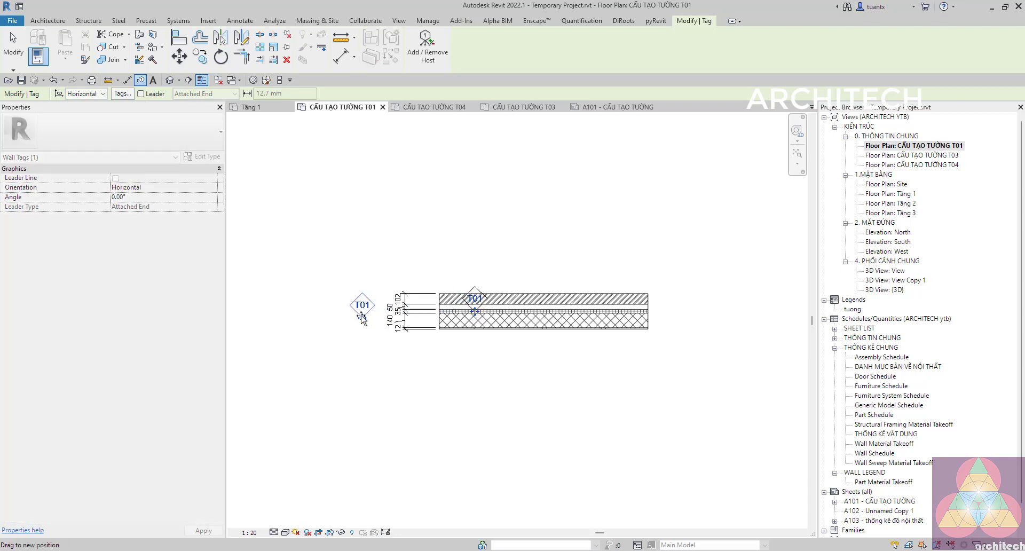
pyautogui.scroll(2, 435, 342)
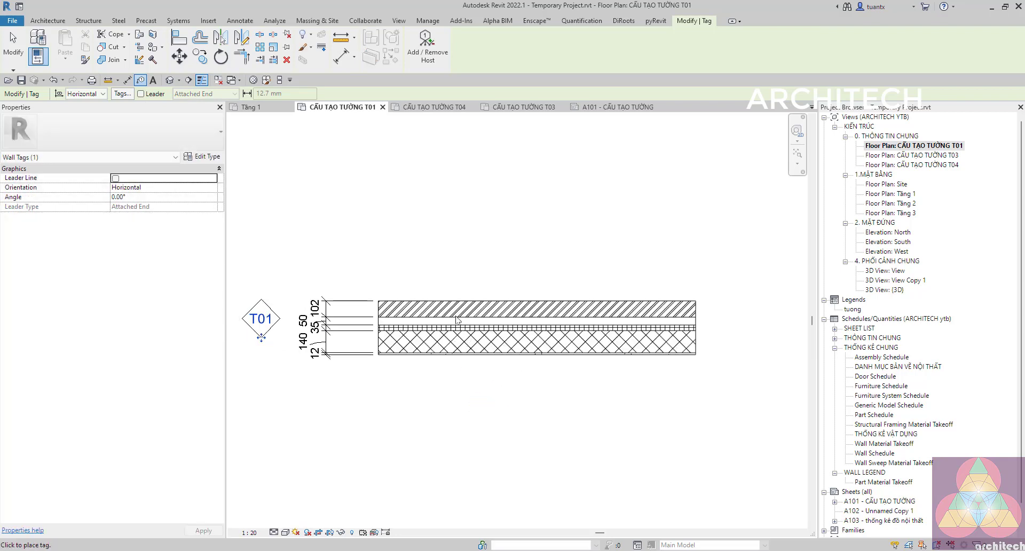
pyautogui.click(51, 21)
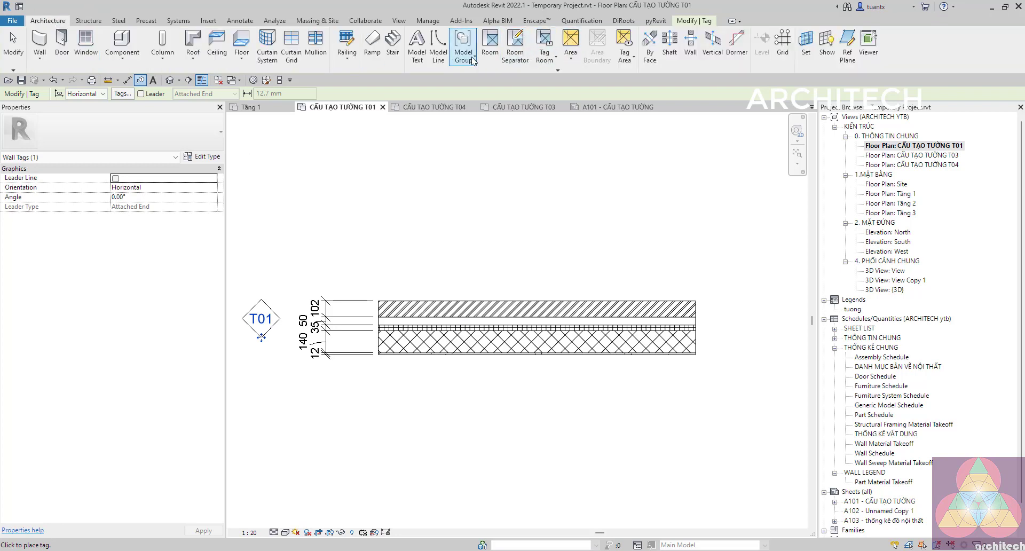
# Step: Add leadered material tags for the Common brick and Air layers
pyautogui.click(229, 21)
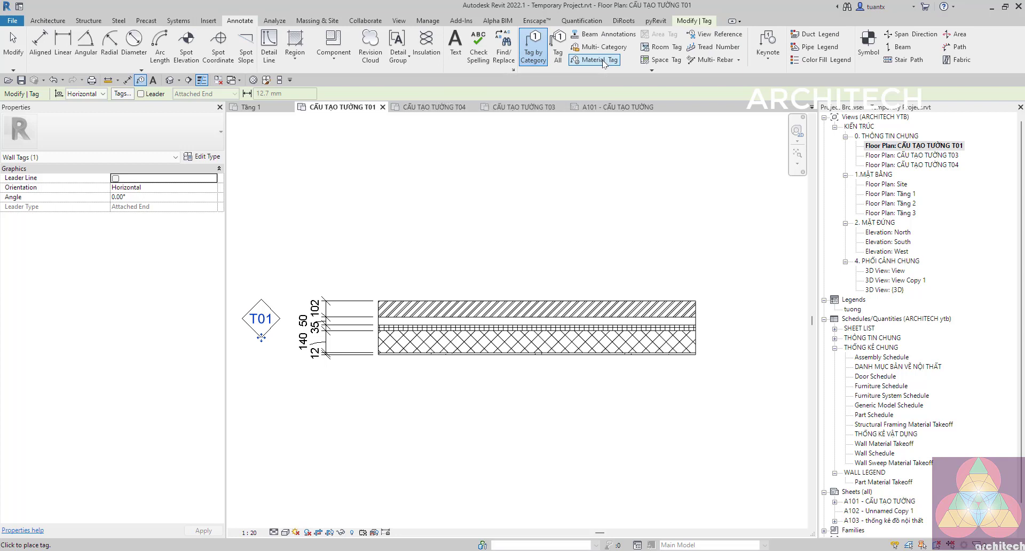
pyautogui.click(602, 60)
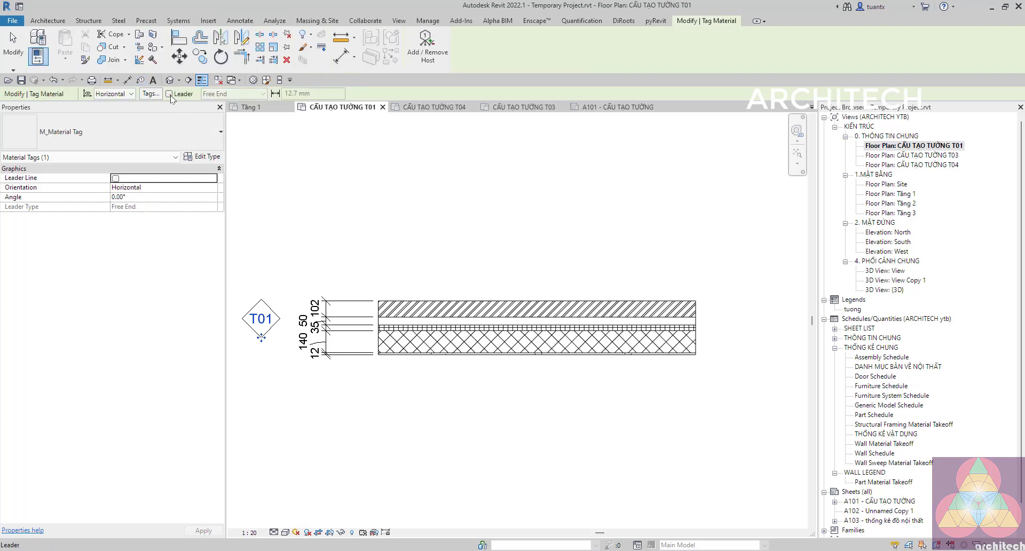
pyautogui.click(170, 94)
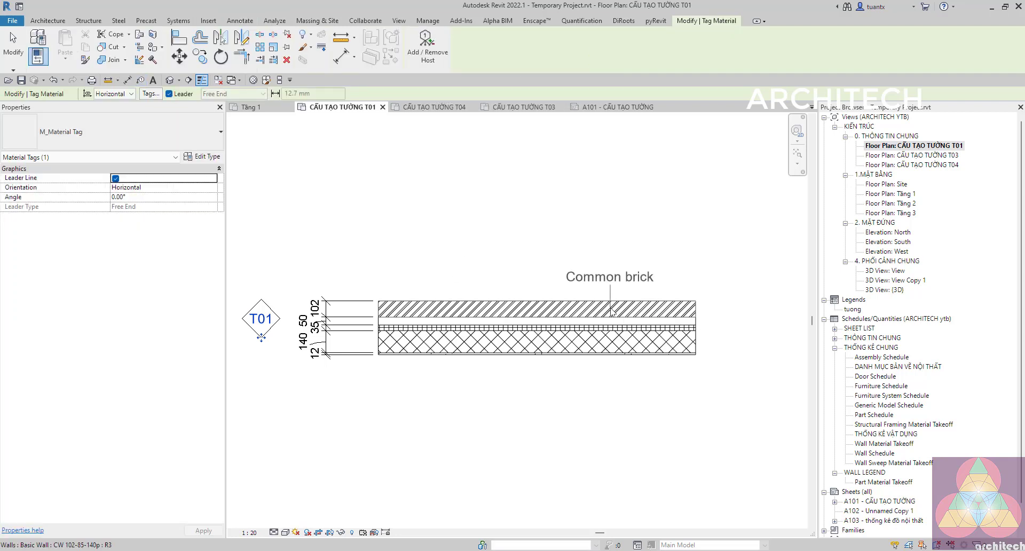
pyautogui.click(611, 307)
pyautogui.click(611, 234)
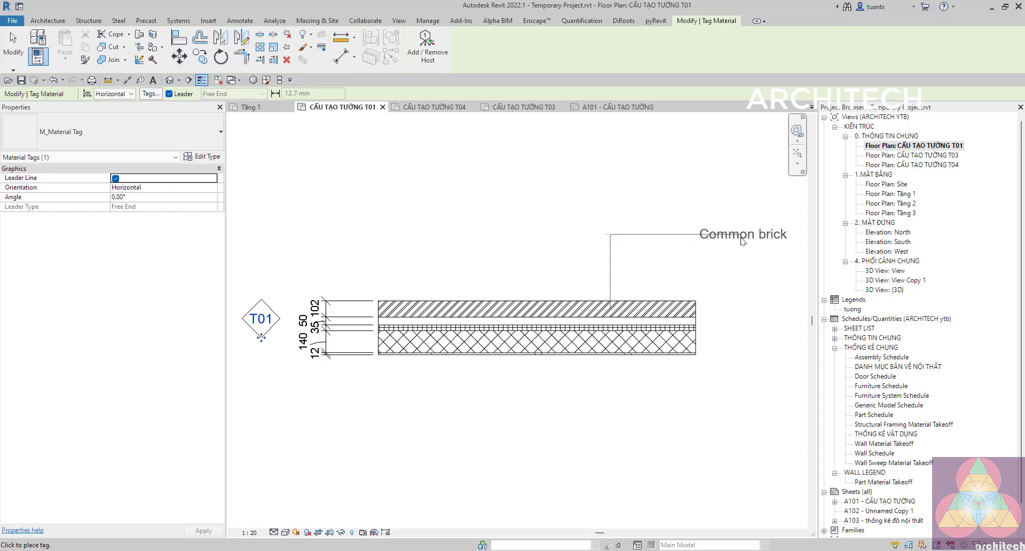
pyautogui.click(739, 243)
pyautogui.scroll(2, 587, 256)
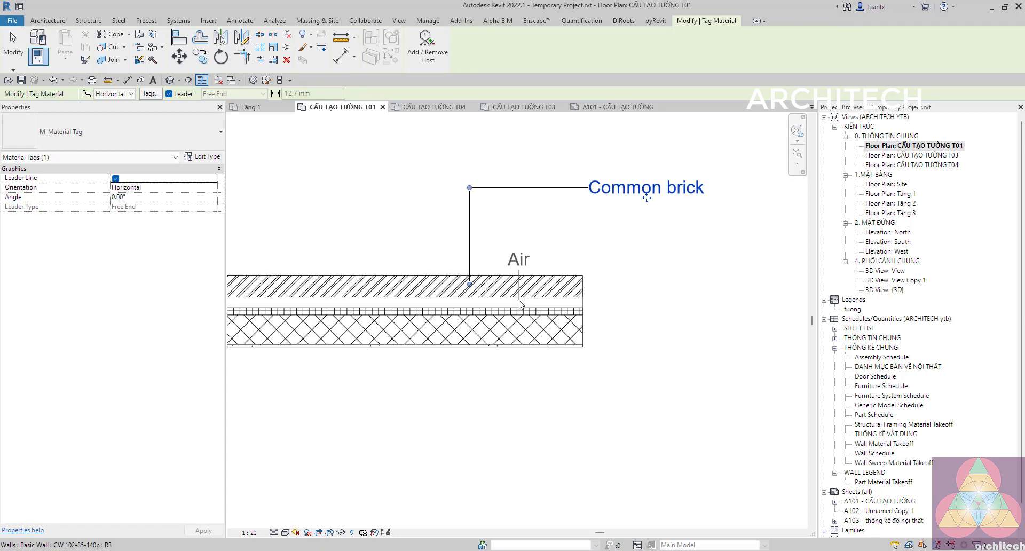
pyautogui.click(518, 300)
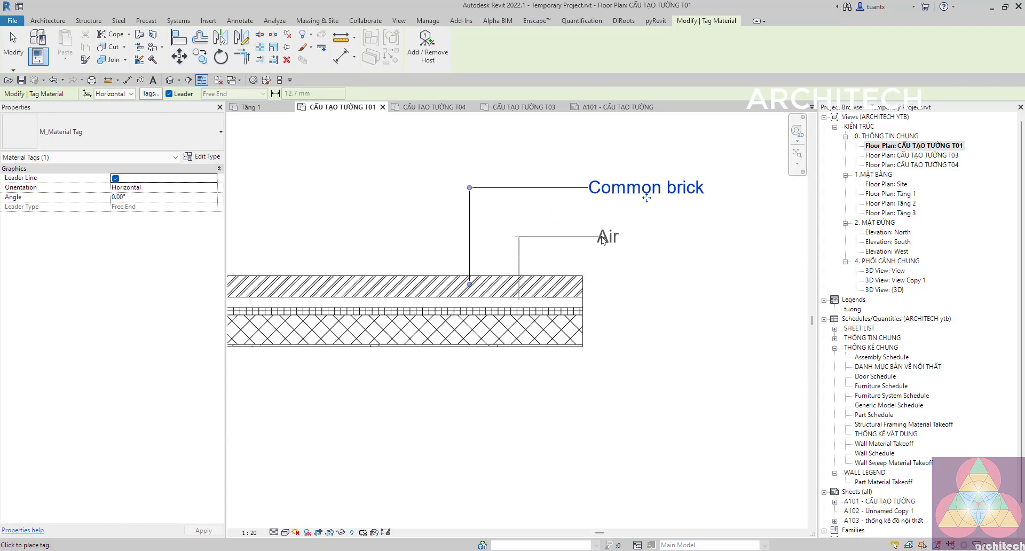
pyautogui.click(599, 240)
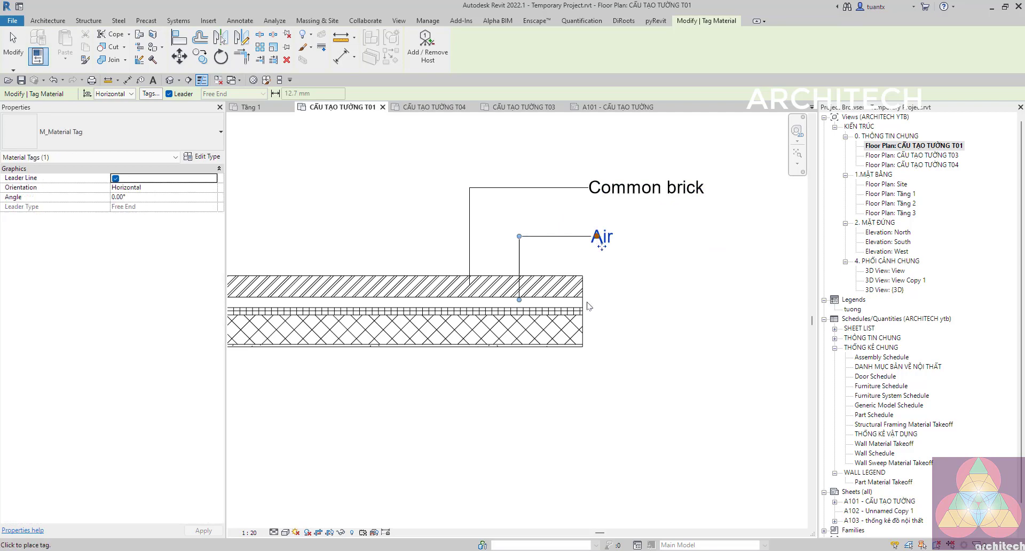
# Step: Tag the Loose fill insulation, Concrete masonry units and Gypsum Wall Board layers with leaders
pyautogui.click(547, 308)
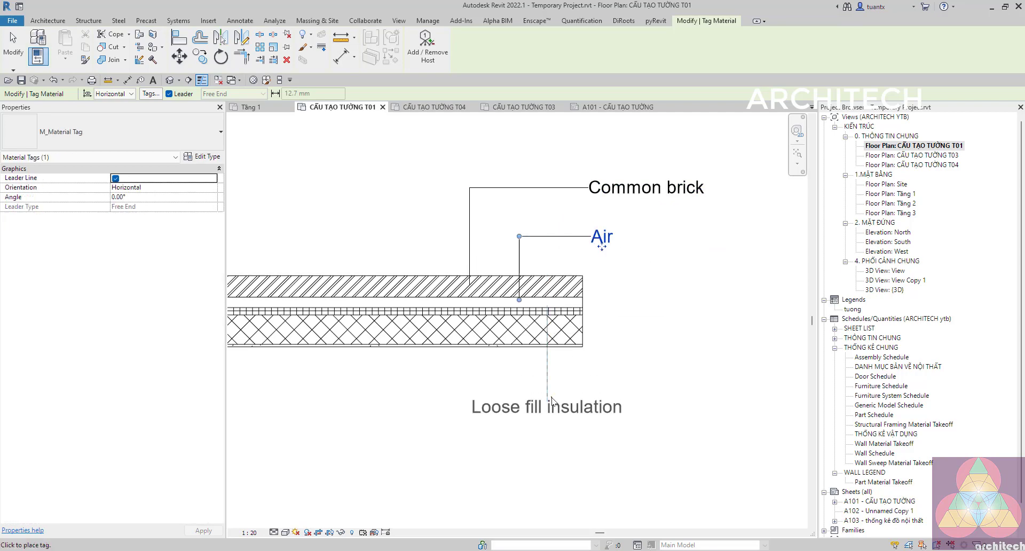
pyautogui.click(674, 395)
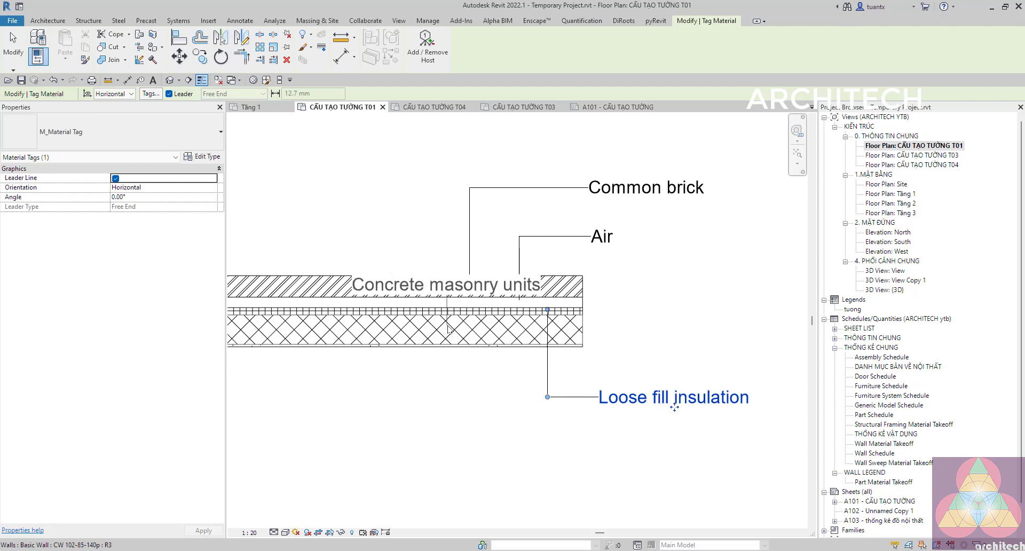
pyautogui.click(448, 327)
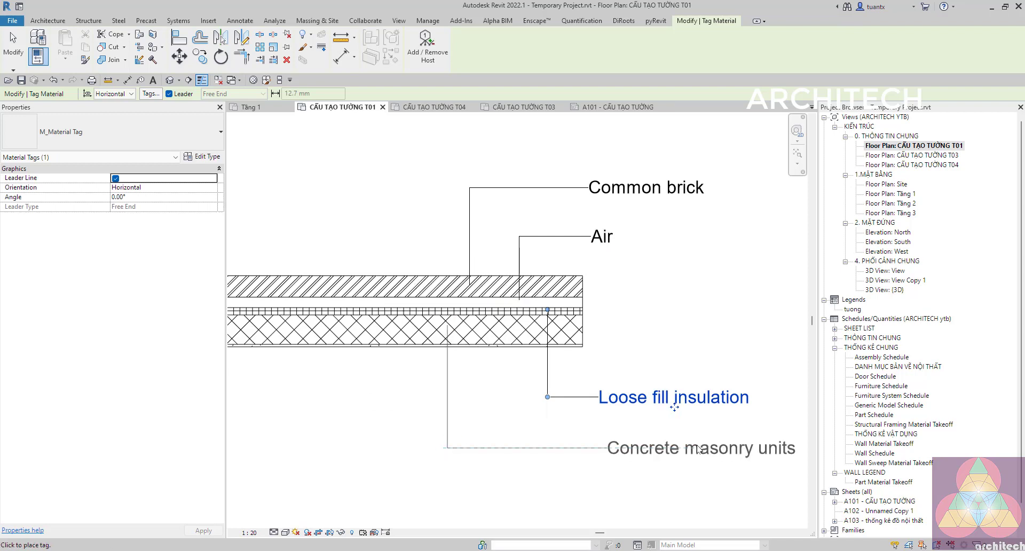
pyautogui.click(698, 448)
pyautogui.scroll(2, 395, 348)
pyautogui.scroll(1, 420, 350)
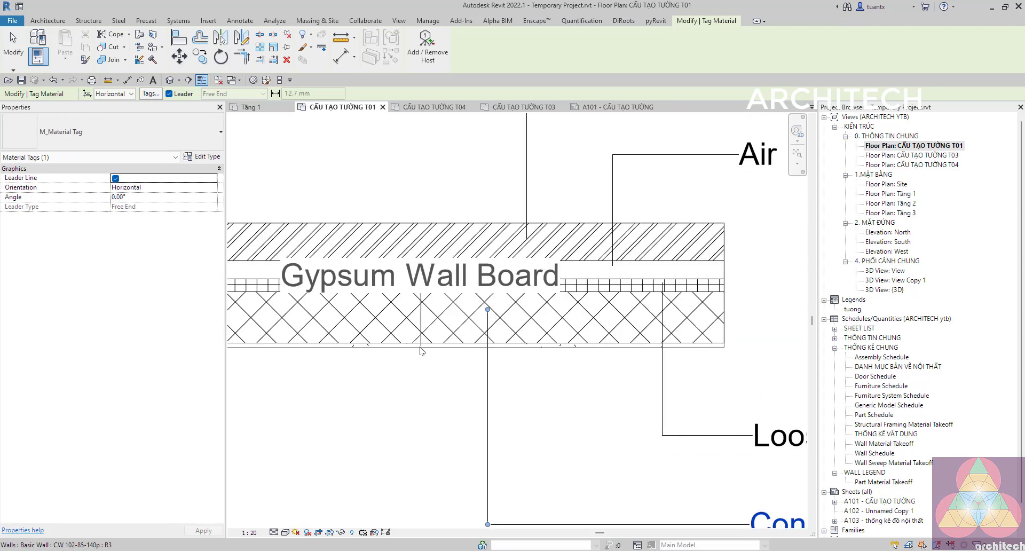
pyautogui.click(421, 348)
pyautogui.scroll(1, 419, 350)
pyautogui.scroll(-2, 420, 350)
pyautogui.scroll(-2, 420, 350)
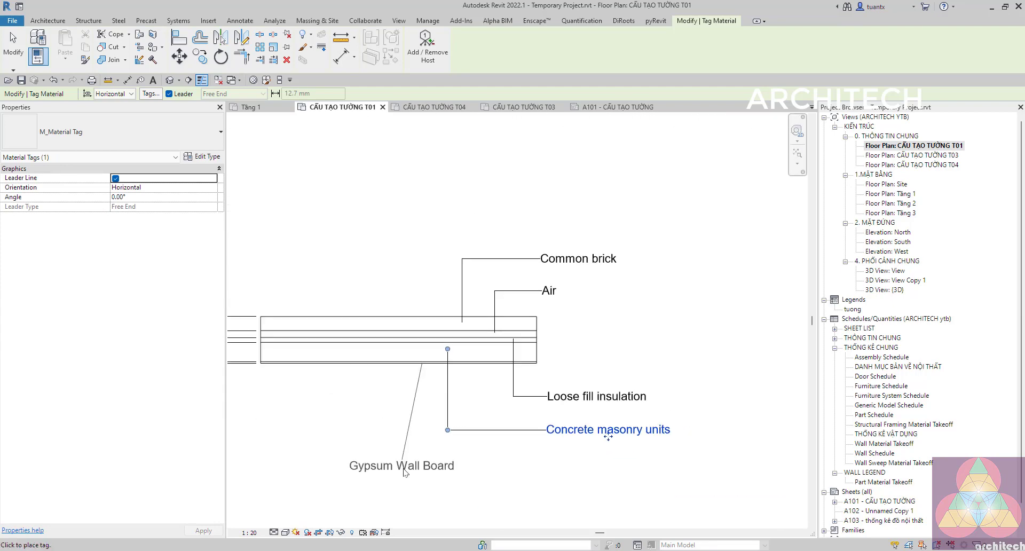
pyautogui.click(422, 454)
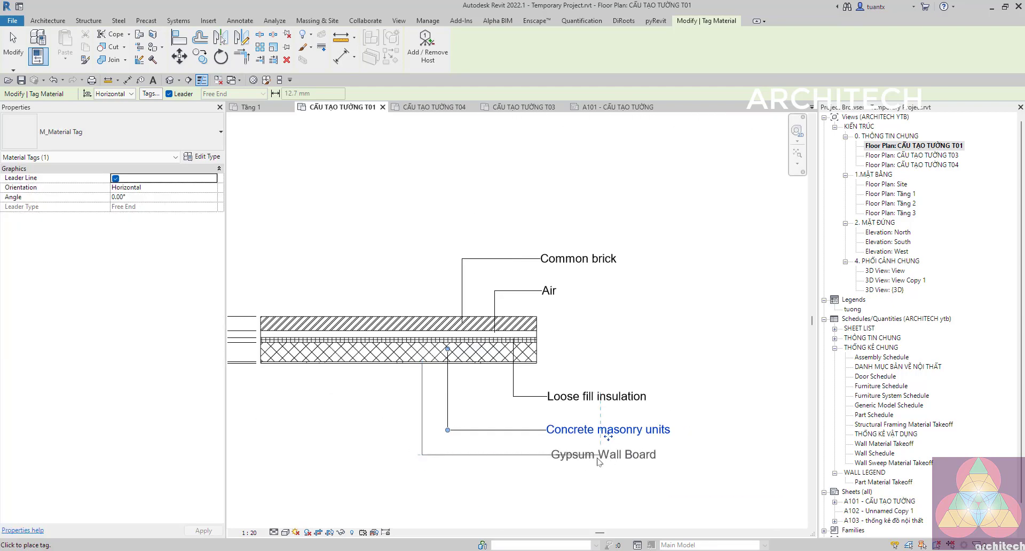
pyautogui.click(599, 461)
pyautogui.scroll(-2, 604, 438)
pyautogui.scroll(1, 591, 325)
pyautogui.scroll(1, 549, 305)
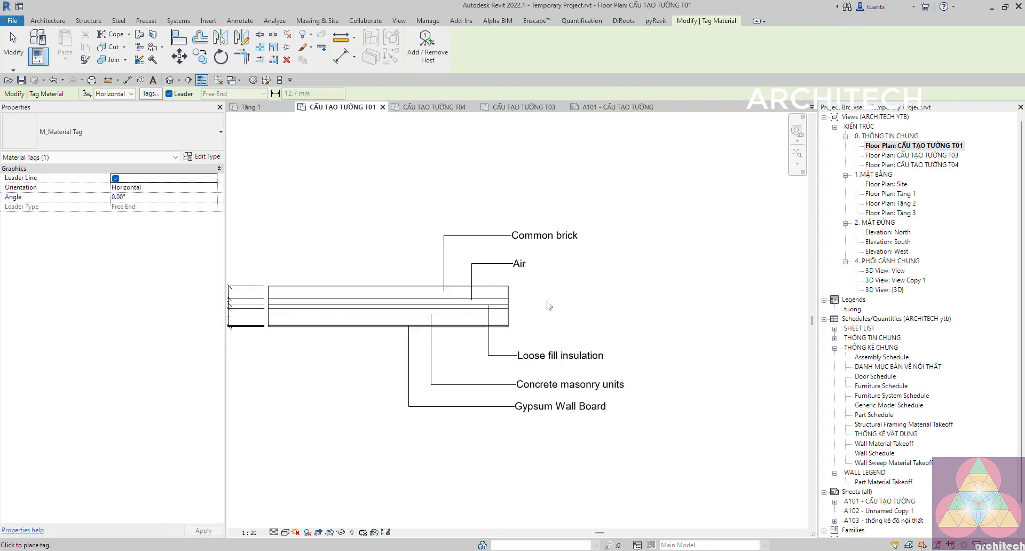
pyautogui.scroll(-1, 883, 464)
# Step: Place the CẤU TẠO TƯỜNG T01 view on sheet A101 below the T04 viewport
pyautogui.doubleClick(878, 472)
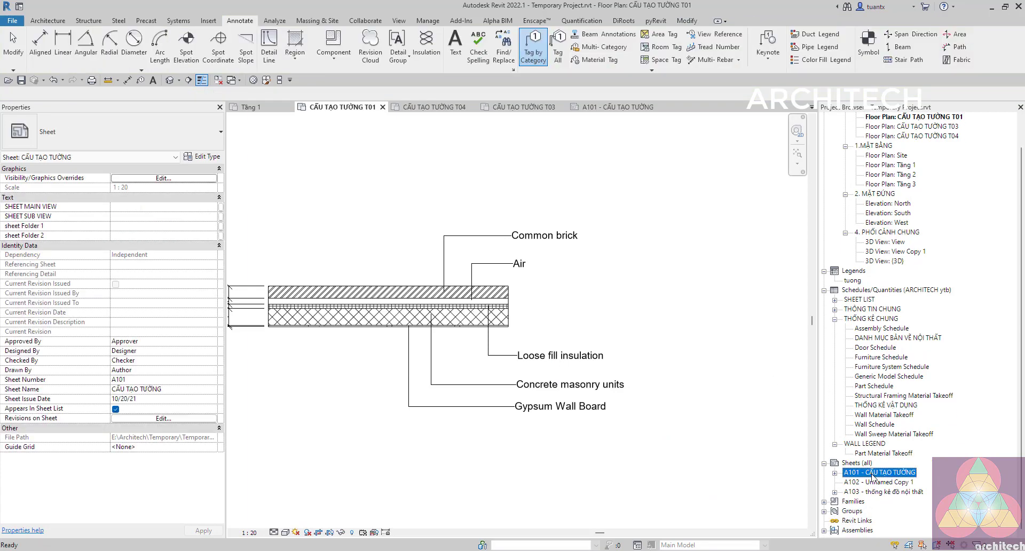
pyautogui.moveTo(919, 149); pyautogui.dragTo(452, 379)
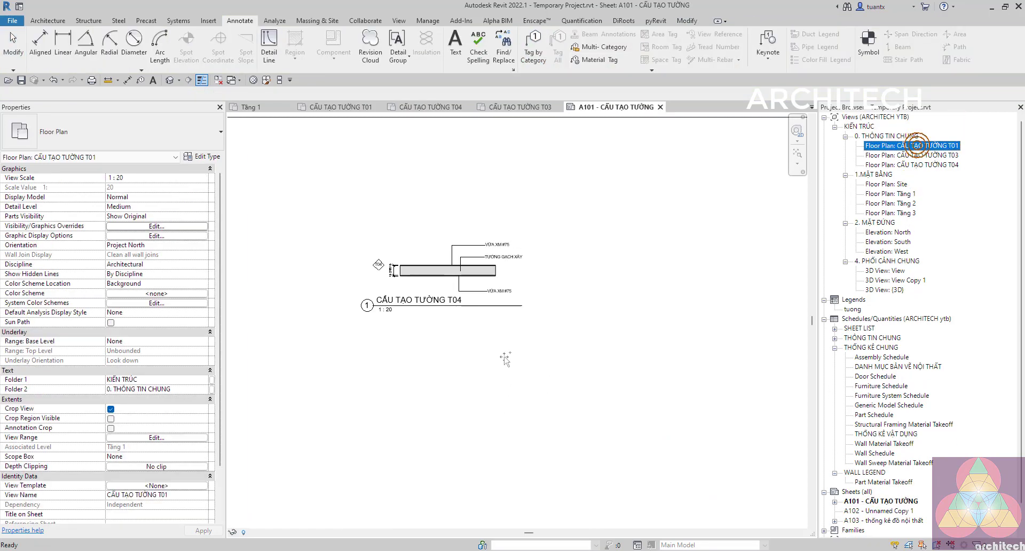
pyautogui.click(419, 366)
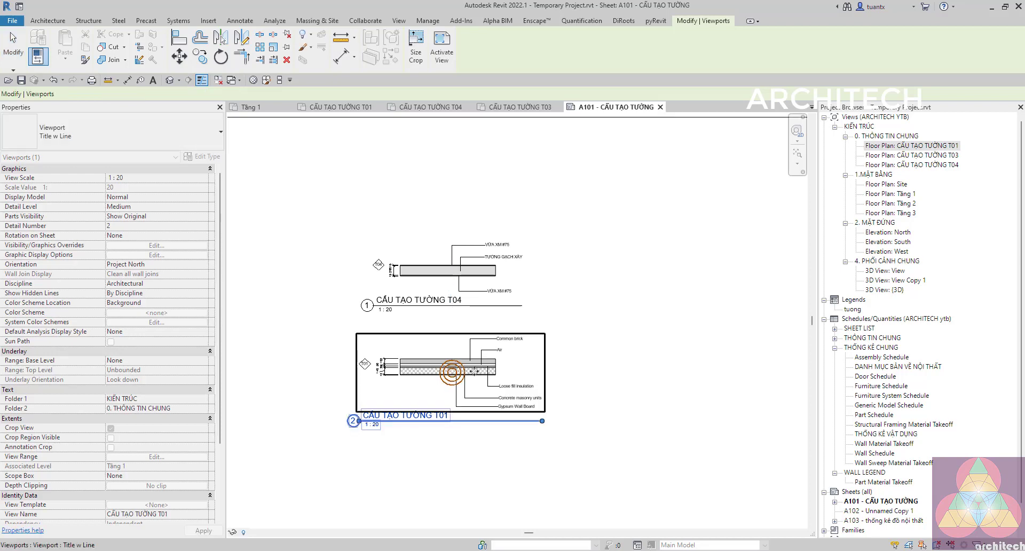
pyautogui.scroll(3, 421, 388)
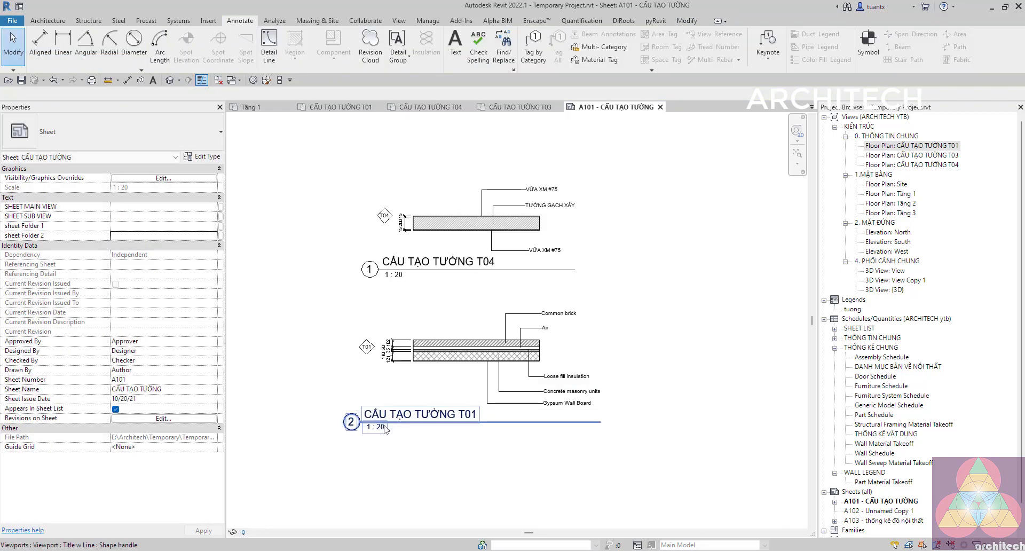
# Step: Shorten the title lines of the T01 and T04 viewports
pyautogui.click(436, 403)
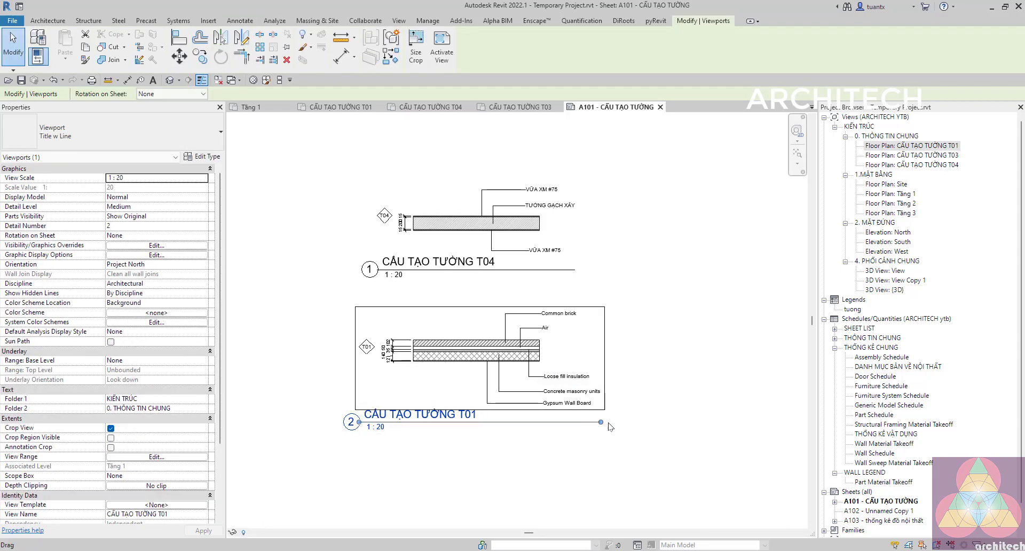
pyautogui.moveTo(600, 421); pyautogui.dragTo(482, 421)
pyautogui.press('Escape')
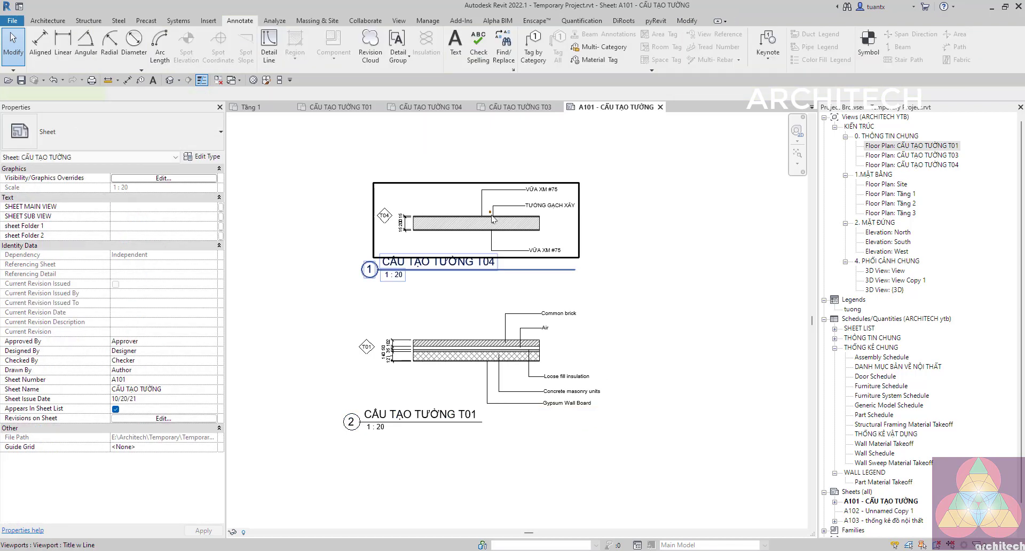
pyautogui.click(497, 270)
pyautogui.moveTo(500, 276); pyautogui.dragTo(499, 276)
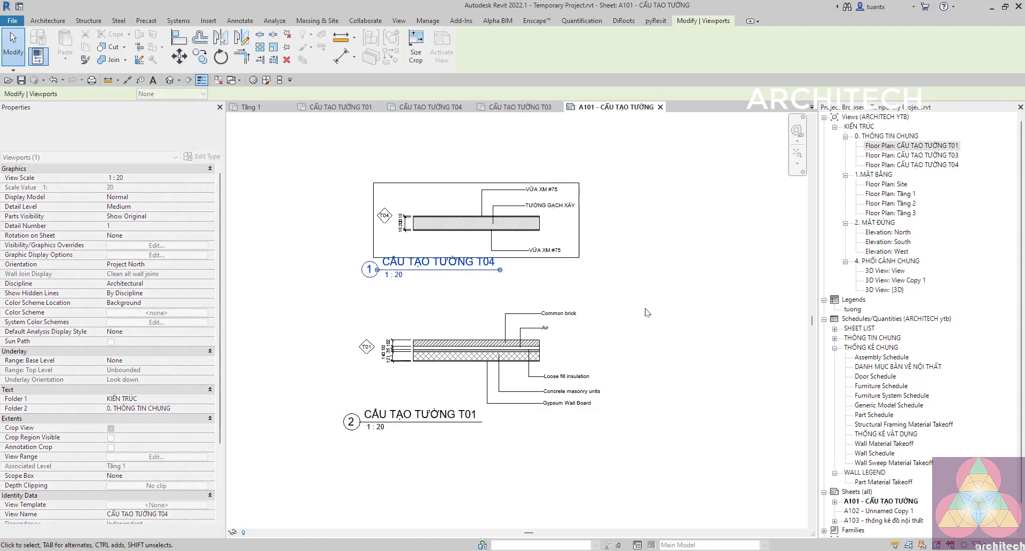
pyautogui.click(645, 304)
pyautogui.scroll(-2, 645, 304)
pyautogui.scroll(2, 651, 315)
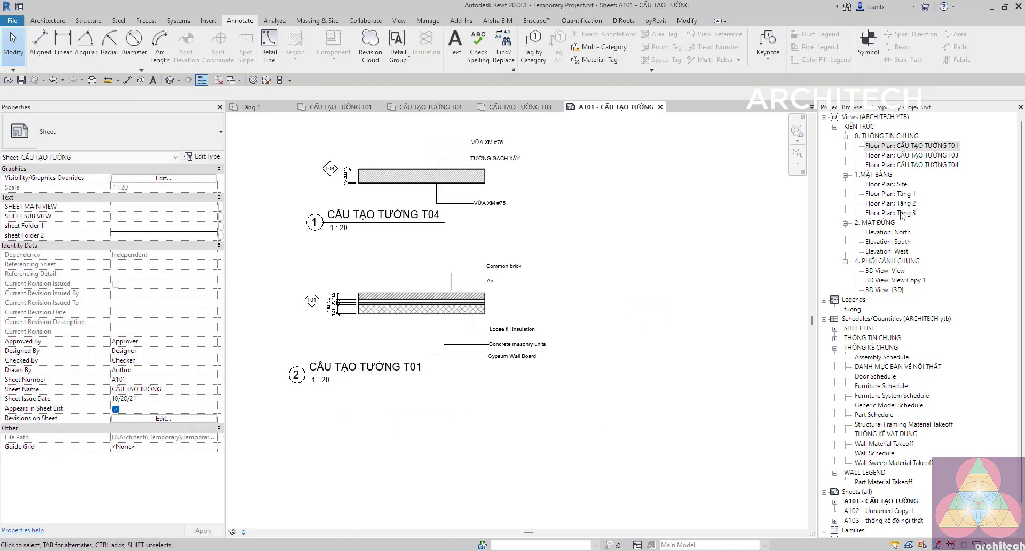
# Step: Open the Tầng 2 floor plan
pyautogui.doubleClick(894, 193)
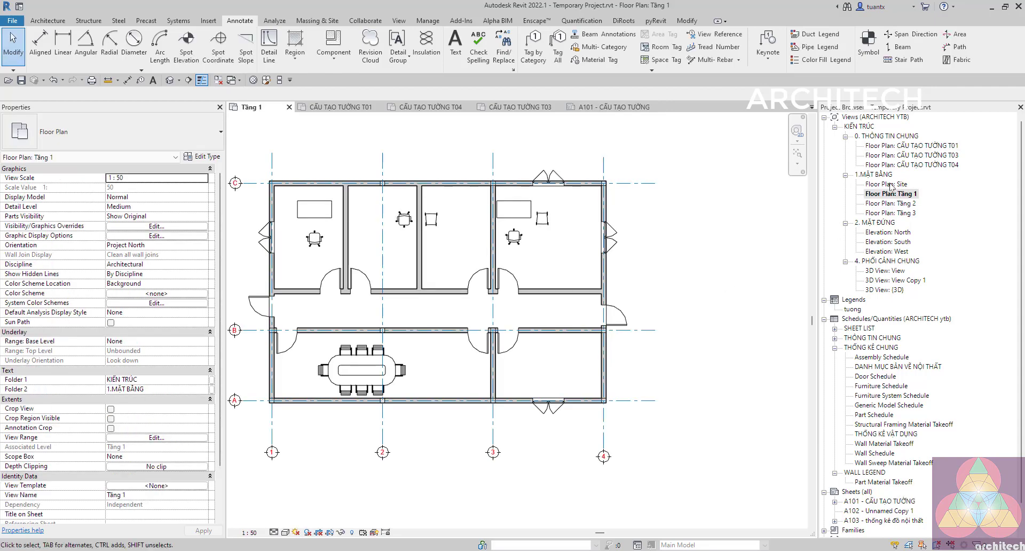
pyautogui.doubleClick(906, 203)
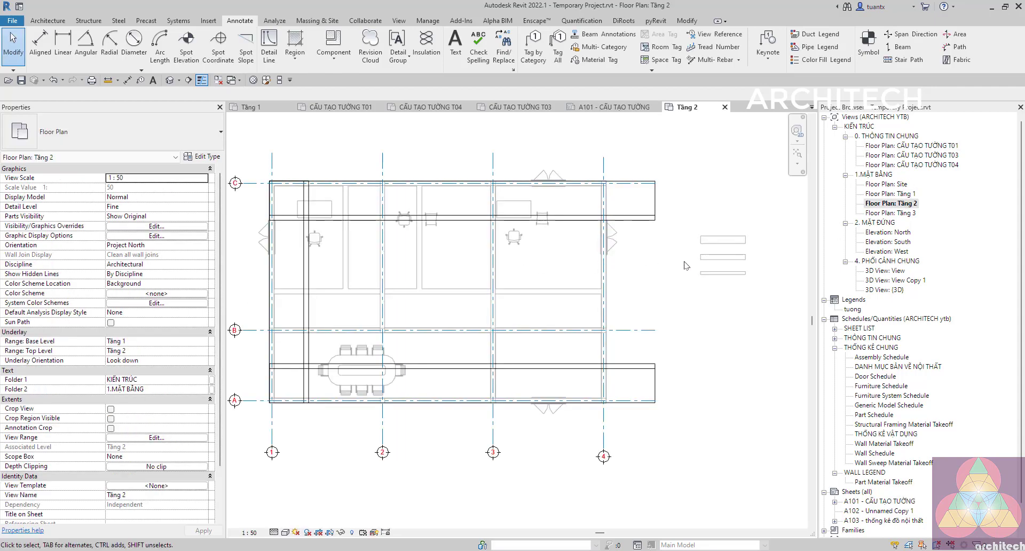
pyautogui.scroll(-1, 550, 271)
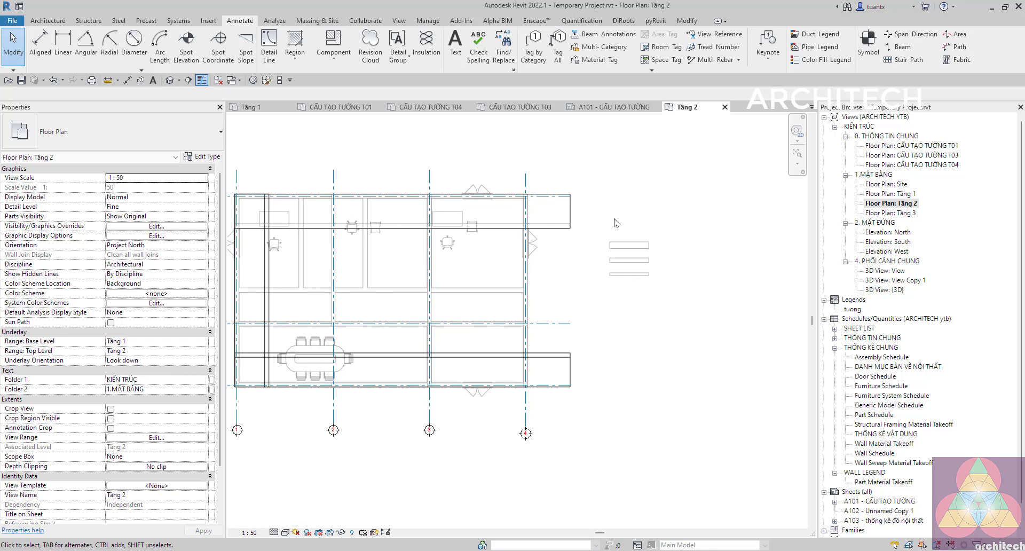
# Step: Add the Legend wall filter to Tầng 2's visibility overrides with Visibility turned off
pyautogui.press('v')
pyautogui.press('g')
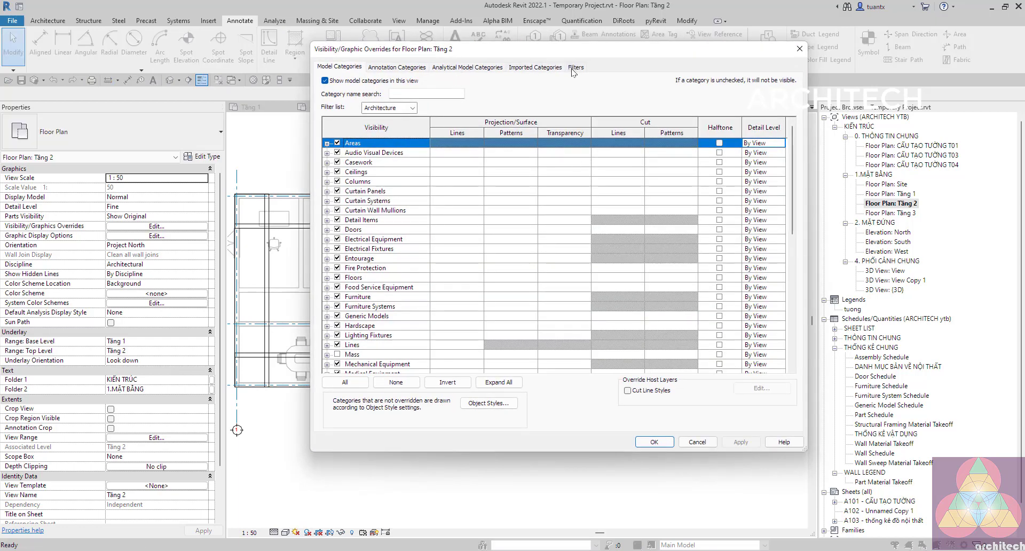
pyautogui.click(576, 67)
pyautogui.click(345, 356)
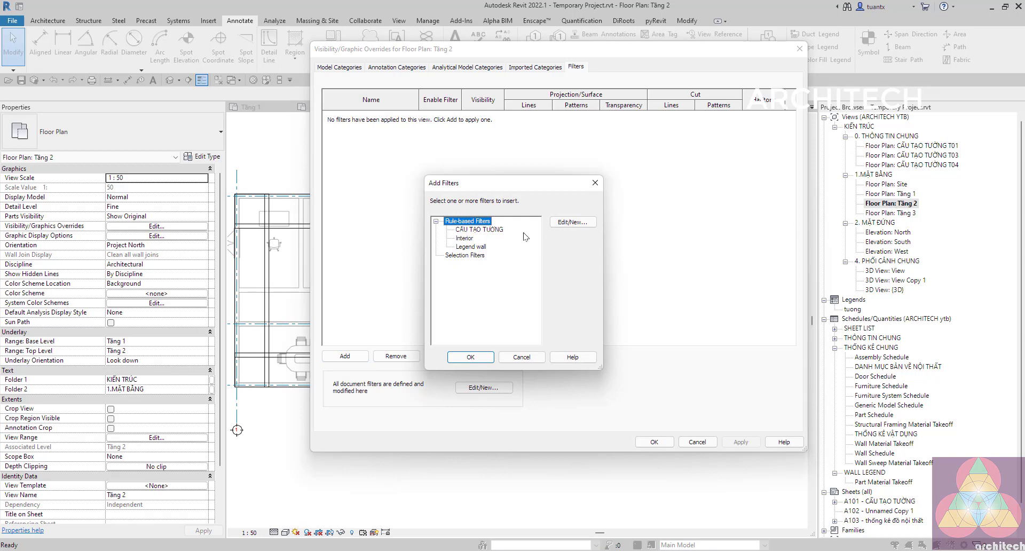
pyautogui.click(470, 246)
pyautogui.click(469, 357)
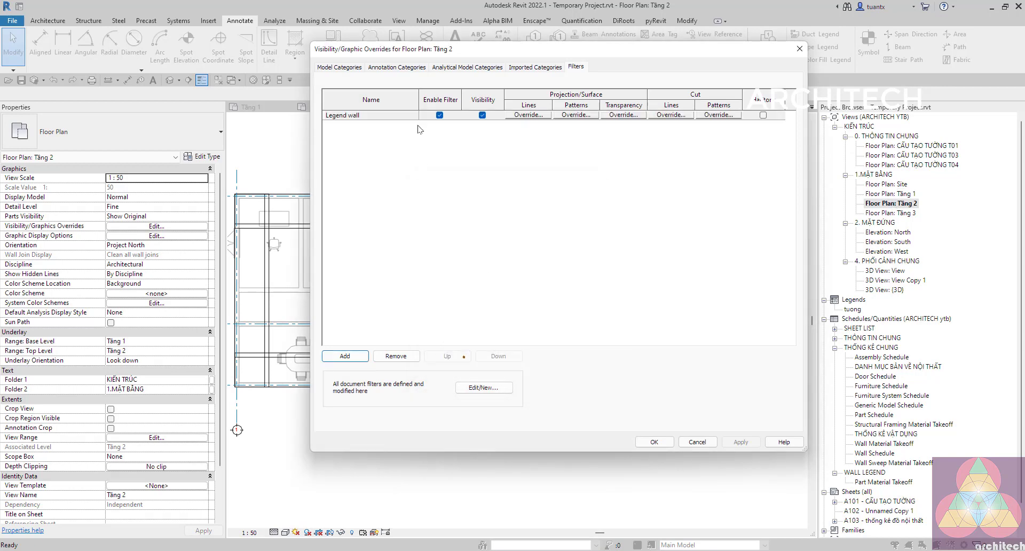
pyautogui.click(482, 115)
pyautogui.click(654, 441)
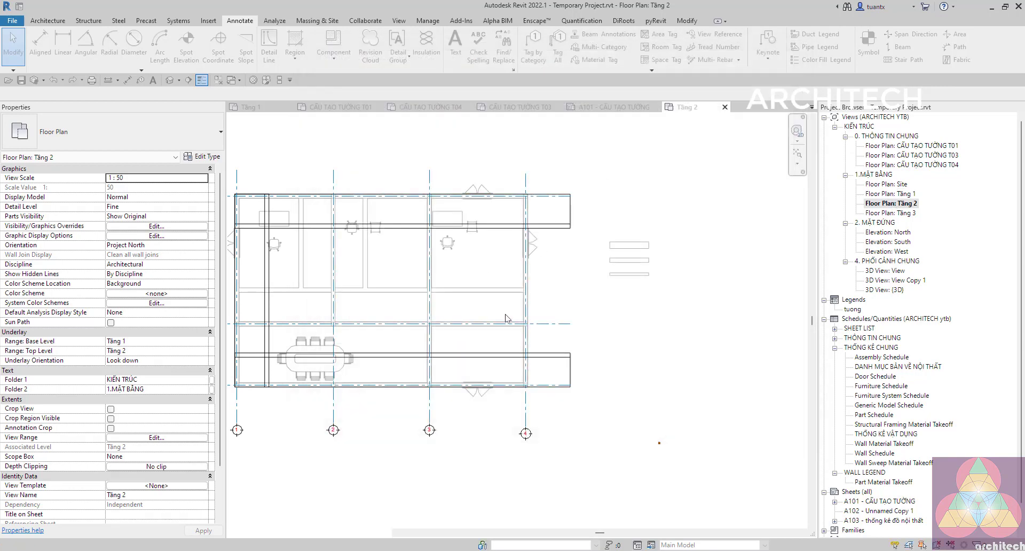
pyautogui.moveTo(675, 359); pyautogui.dragTo(774, 307, button='middle')
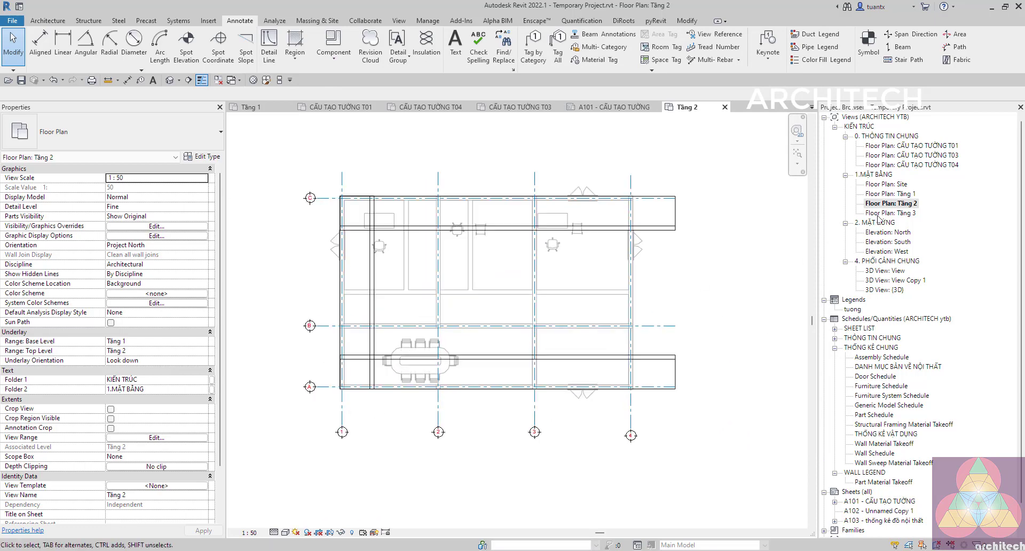
# Step: Browse the Tầng 3 and Site plans, then open the Tầng 1 floor plan
pyautogui.doubleClick(879, 213)
pyautogui.click(888, 184)
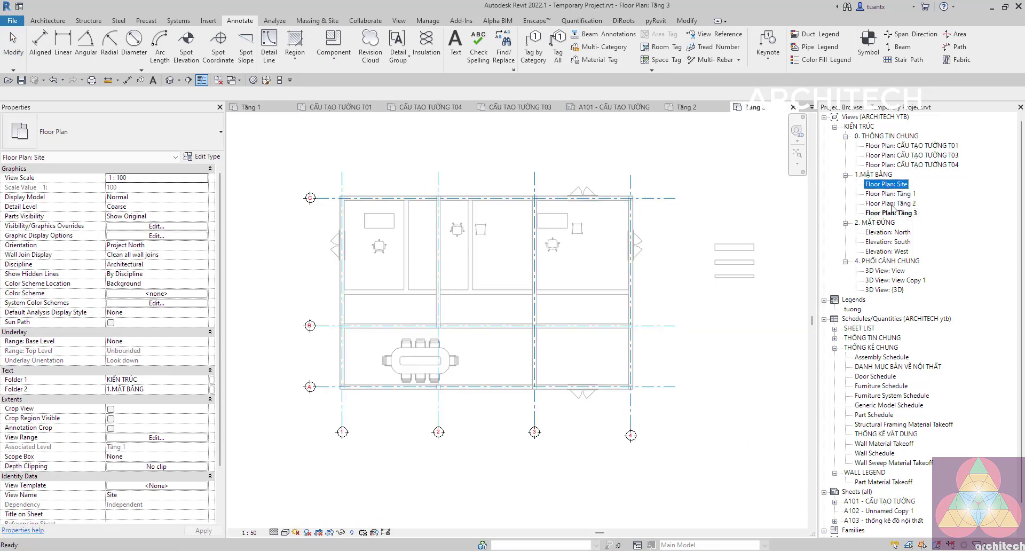
pyautogui.doubleClick(876, 185)
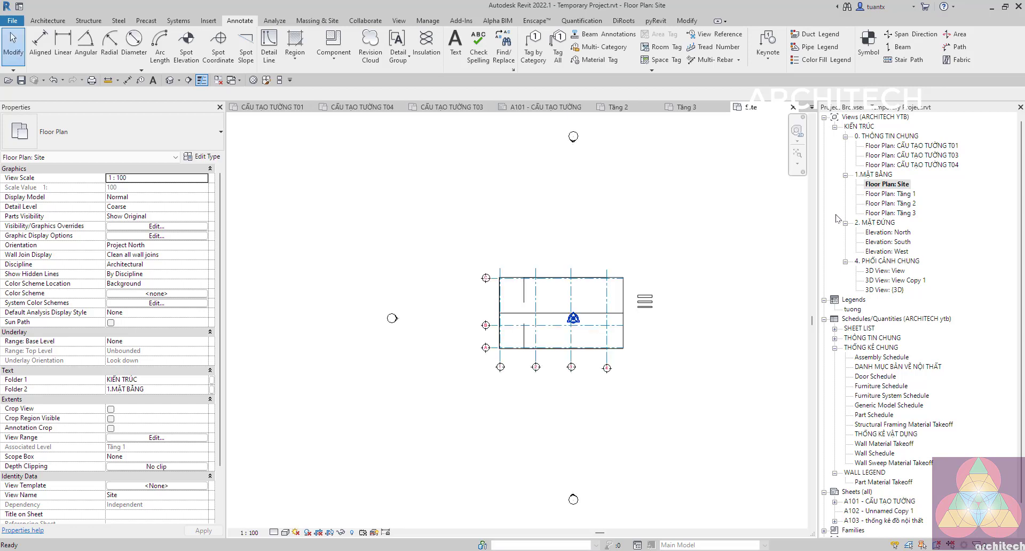
pyautogui.doubleClick(890, 195)
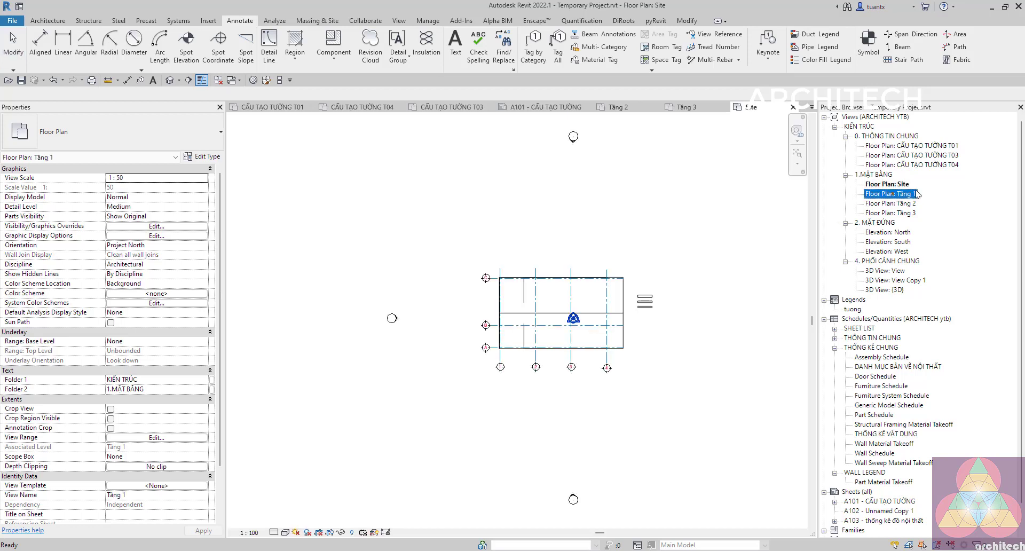
# Step: Create view template MẶT BẰNG KÍCH THƯỚC from the Tầng 1 plan
pyautogui.rightClick(875, 195)
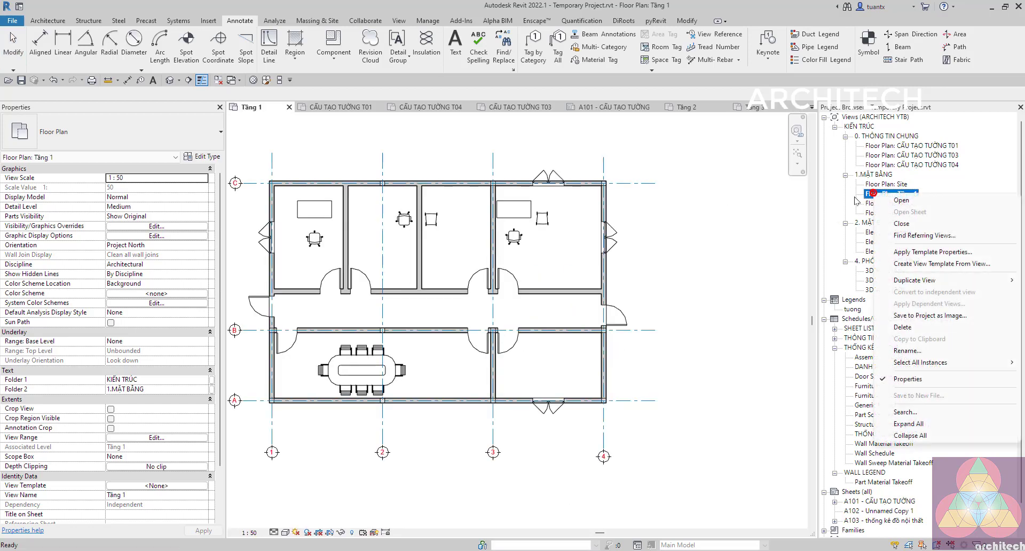
pyautogui.click(918, 263)
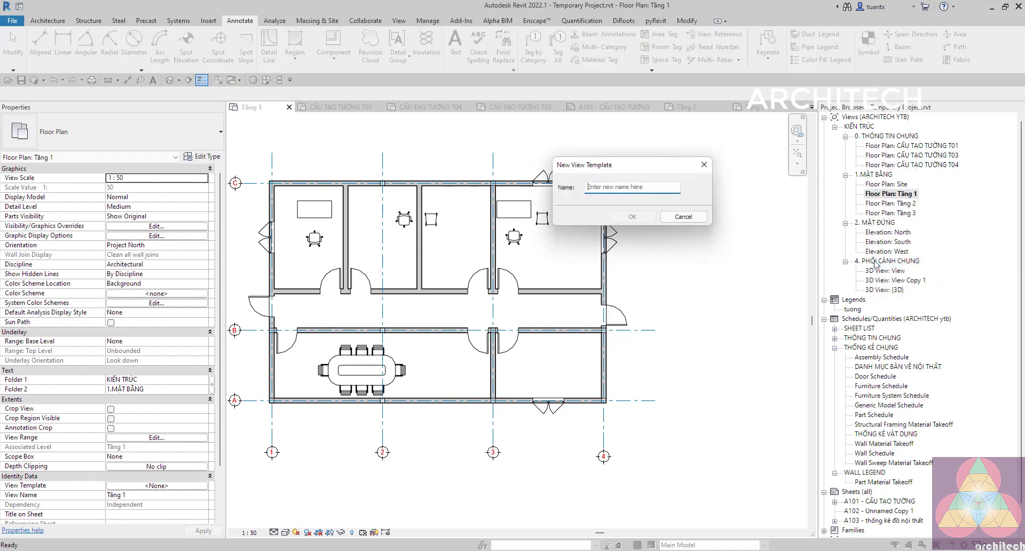
pyautogui.write('MẶT BẰNG KÍCH THƯỚC')
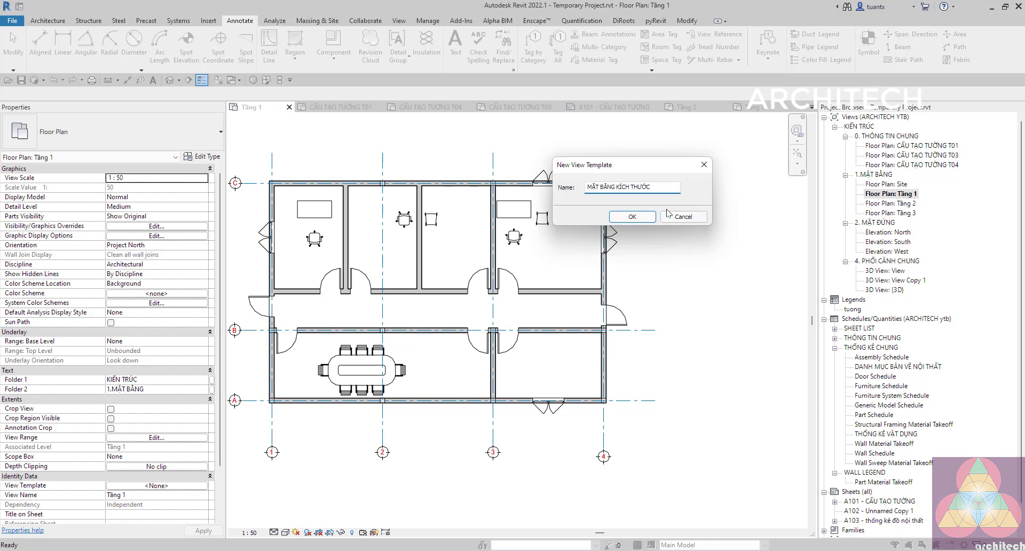
pyautogui.click(632, 216)
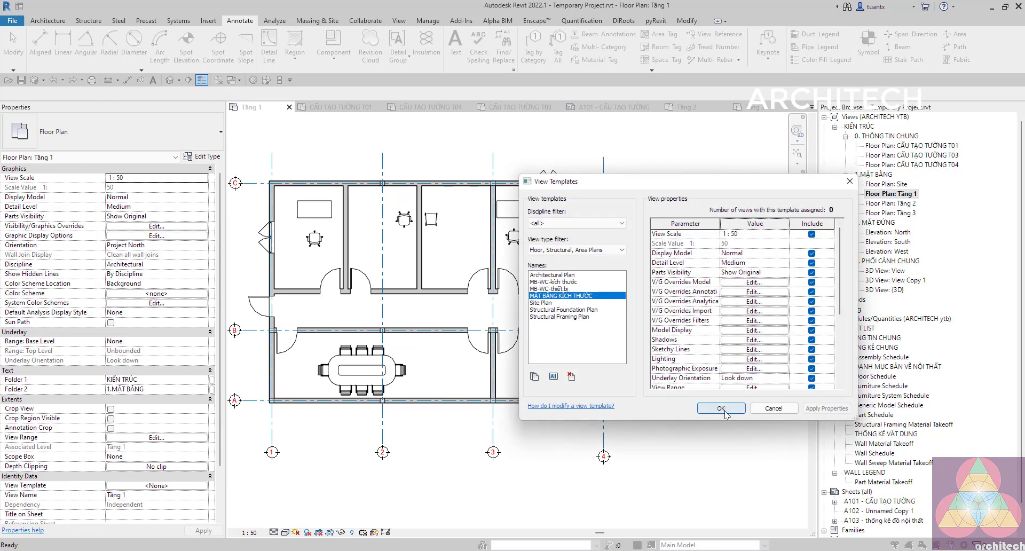
pyautogui.click(721, 409)
# Step: Assign the MẶT BẰNG KÍCH THƯỚC view template to the Site floor plan
pyautogui.doubleClick(889, 184)
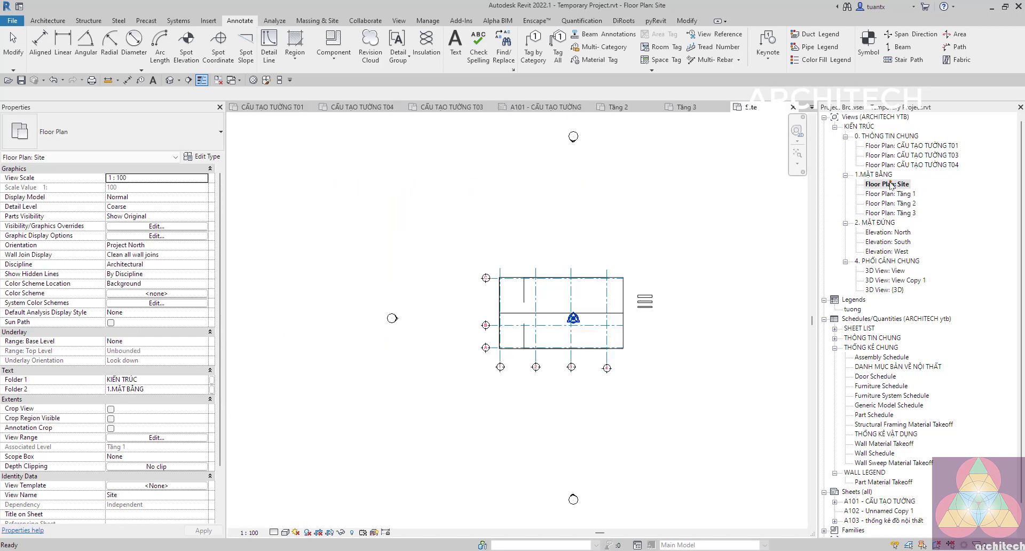
pyautogui.click(150, 487)
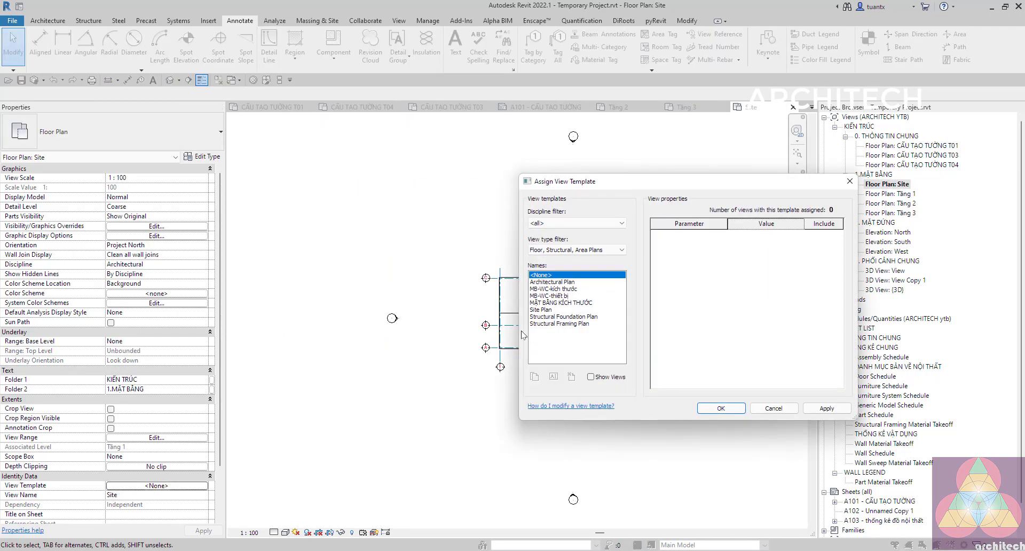
pyautogui.click(557, 302)
pyautogui.click(720, 408)
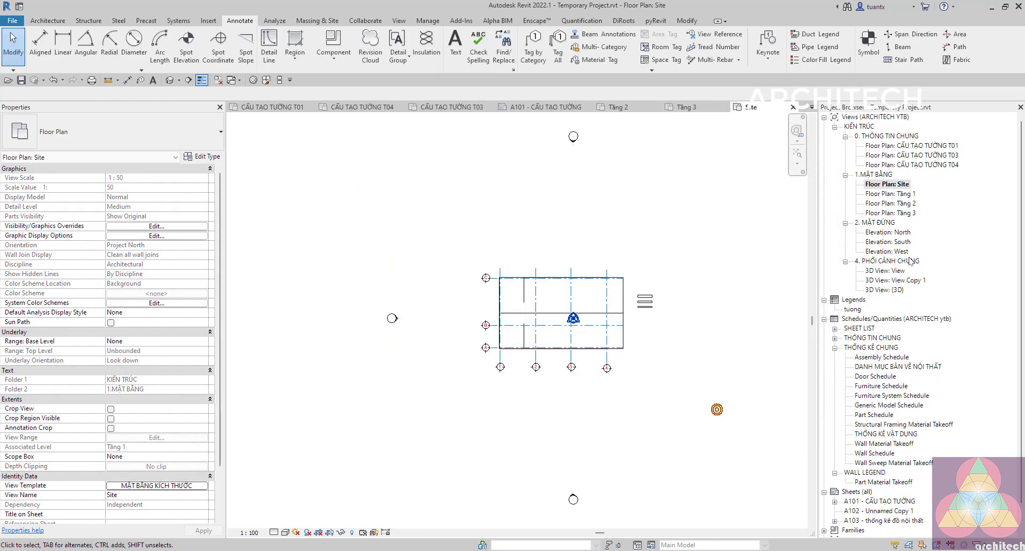
# Step: Assign the MẶT BẰNG KÍCH THƯỚC view template to the Tầng 2 floor plan
pyautogui.doubleClick(891, 204)
pyautogui.click(150, 486)
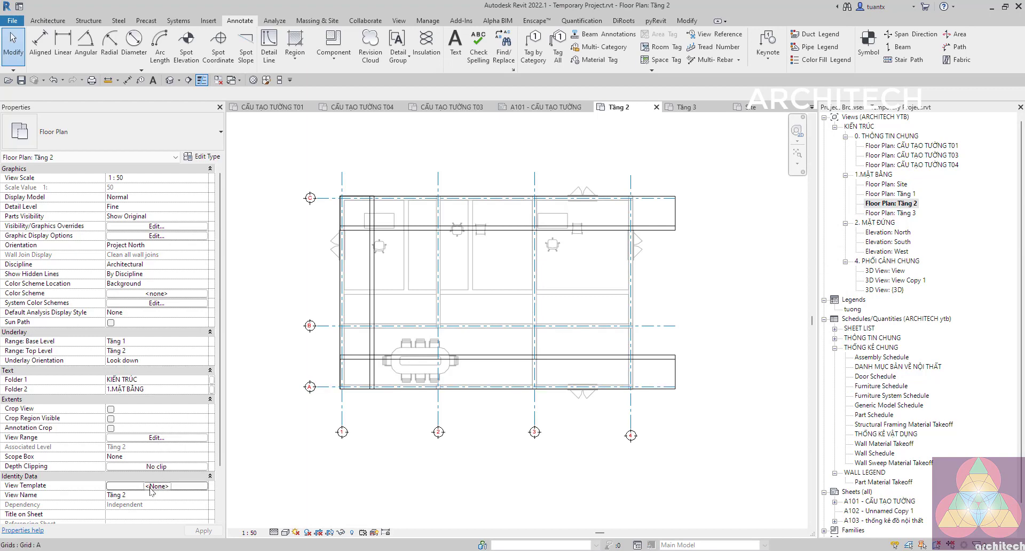
pyautogui.click(558, 302)
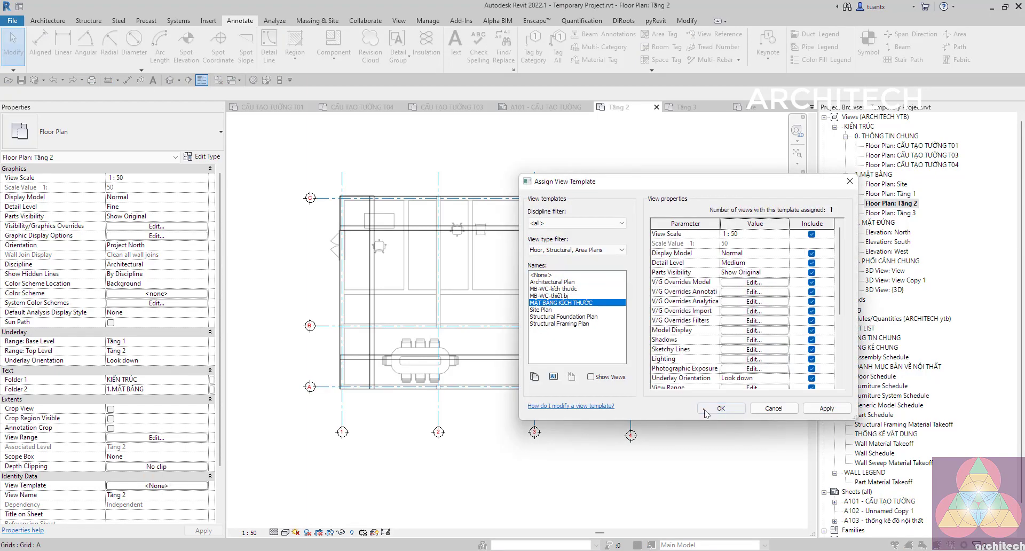
pyautogui.click(720, 409)
# Step: Assign the MẶT BẰNG KÍCH THƯỚC view template to the Tầng 3 floor plan
pyautogui.doubleClick(886, 213)
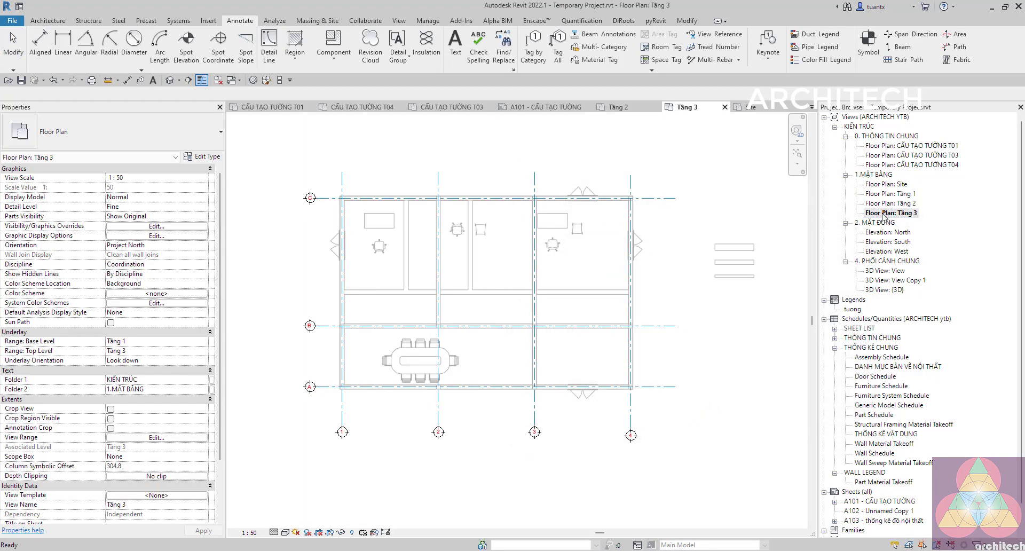
pyautogui.click(134, 497)
pyautogui.click(558, 303)
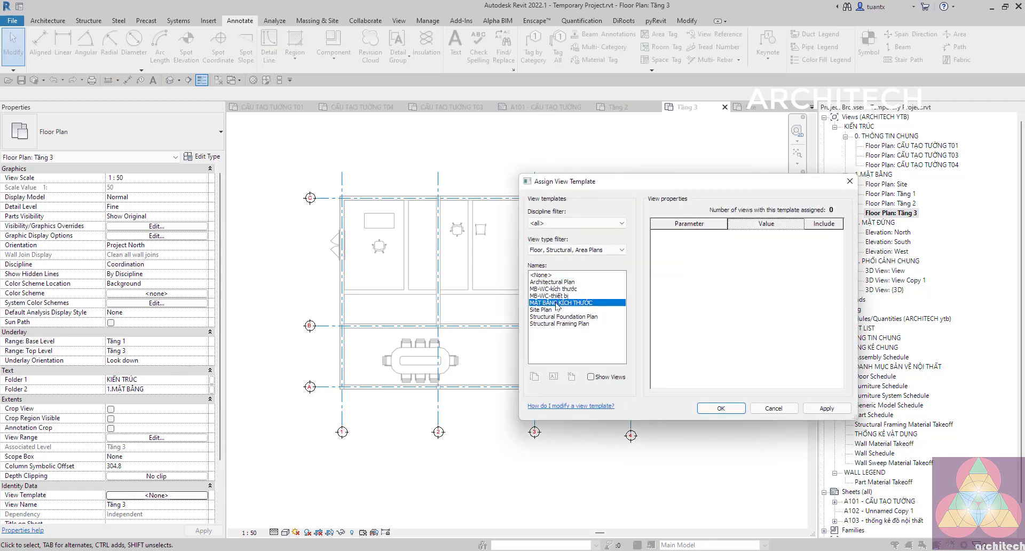
pyautogui.click(702, 407)
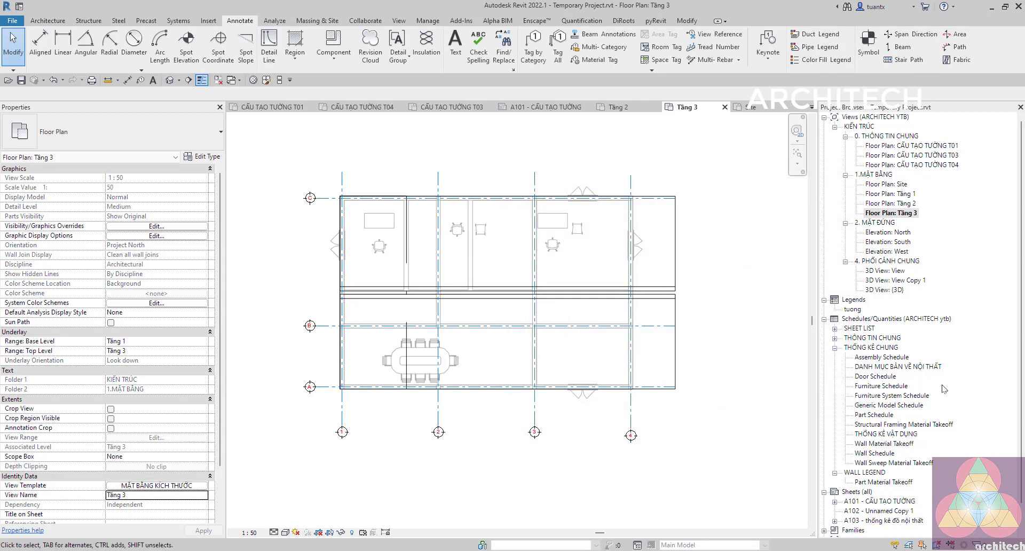
# Step: Open sheet A101 - CẤU TẠO TƯỜNG and zoom around its T04 and T01 1:20 wall-detail viewports
pyautogui.scroll(-1, 902, 384)
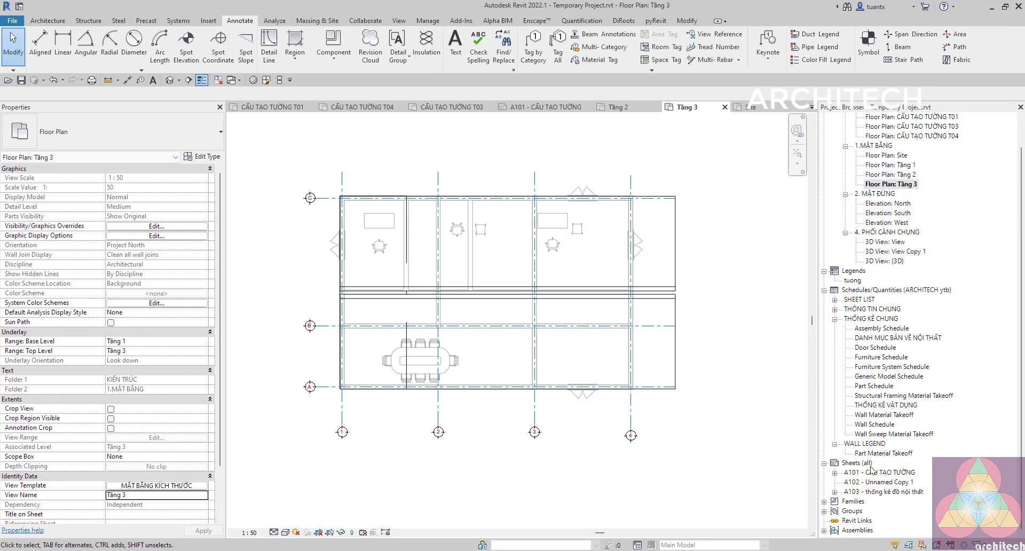
pyautogui.doubleClick(878, 472)
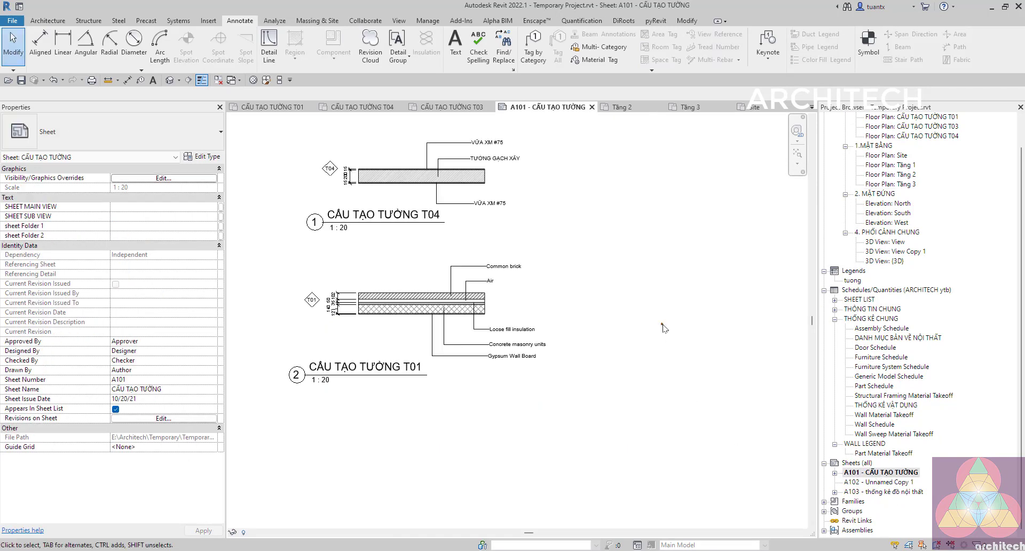
pyautogui.scroll(-3, 664, 327)
pyautogui.scroll(3, 587, 277)
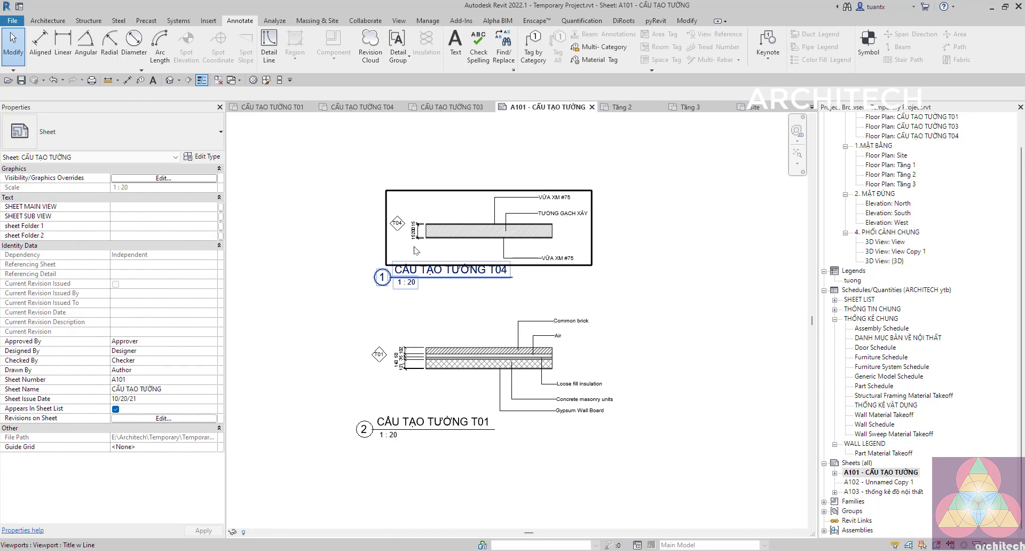
pyautogui.scroll(-2, 419, 251)
pyautogui.scroll(-1, 664, 411)
pyautogui.scroll(-1, 613, 393)
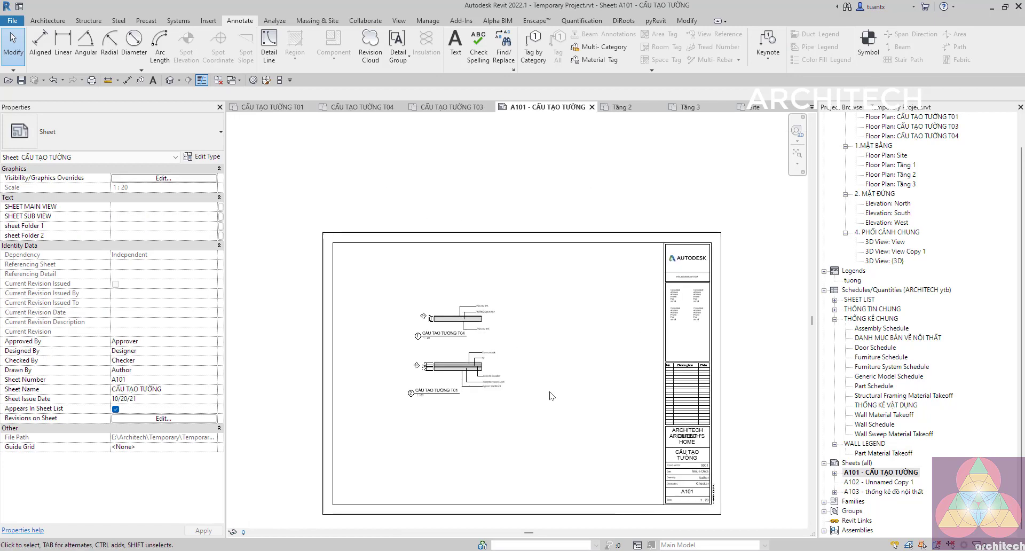
pyautogui.scroll(1, 911, 154)
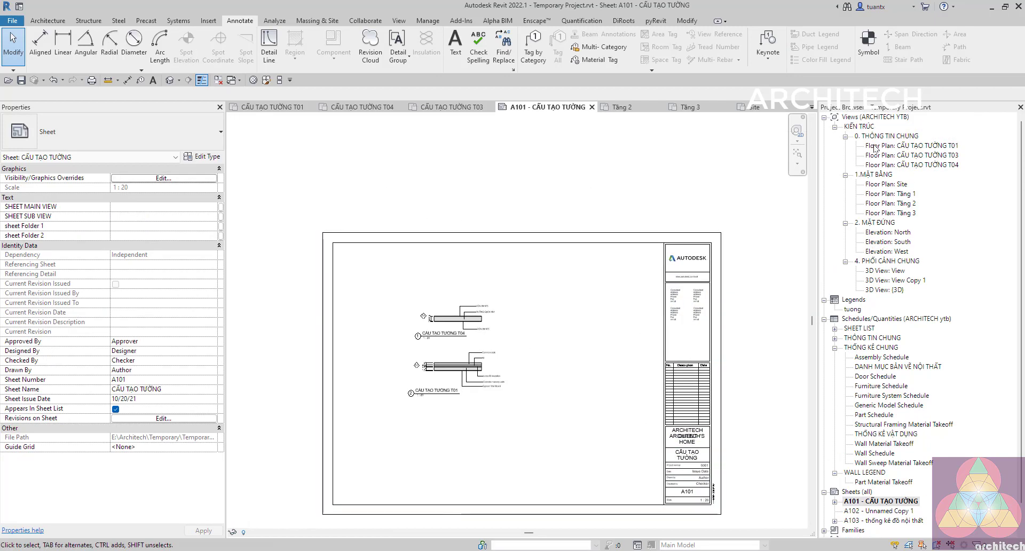
pyautogui.scroll(2, 449, 342)
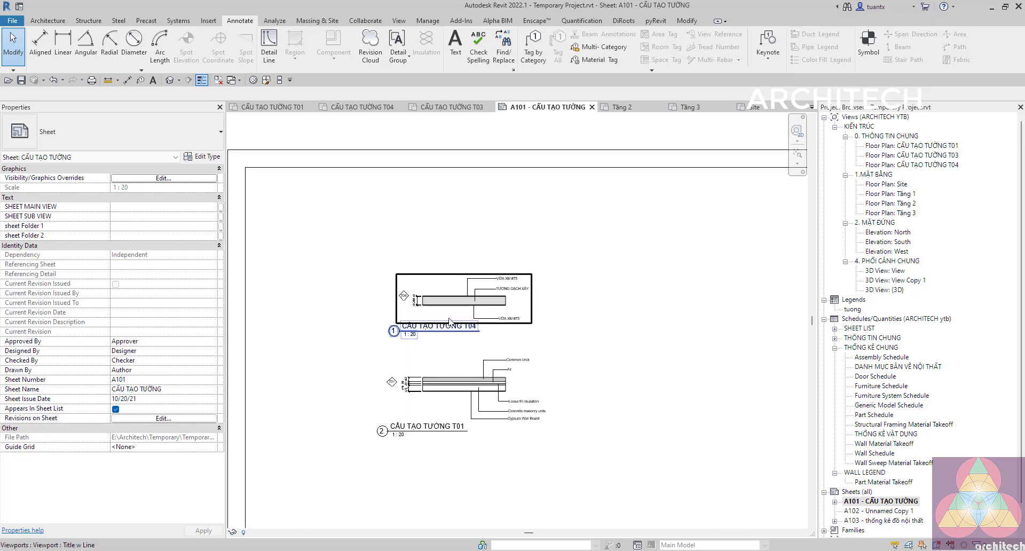
pyautogui.scroll(1, 449, 320)
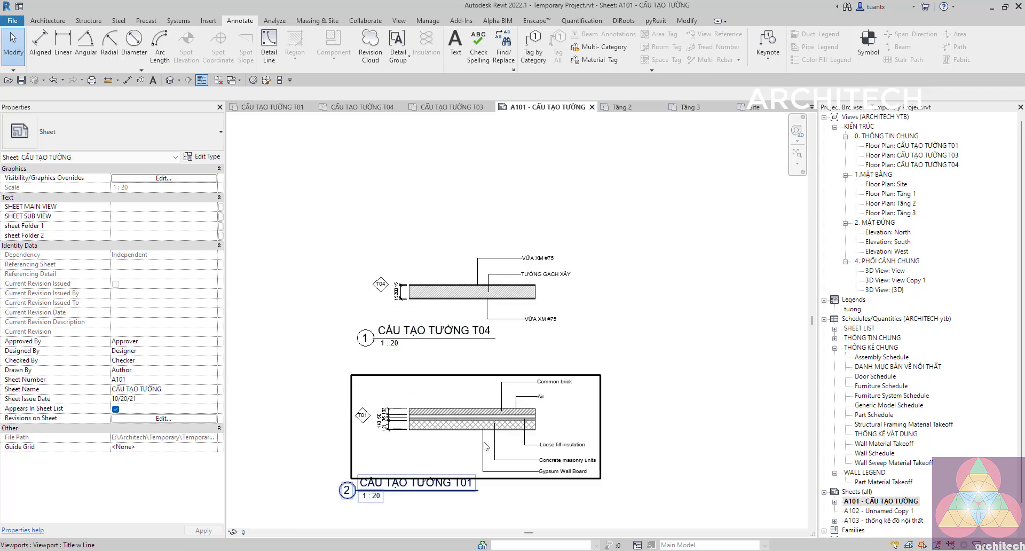
pyautogui.scroll(2, 459, 400)
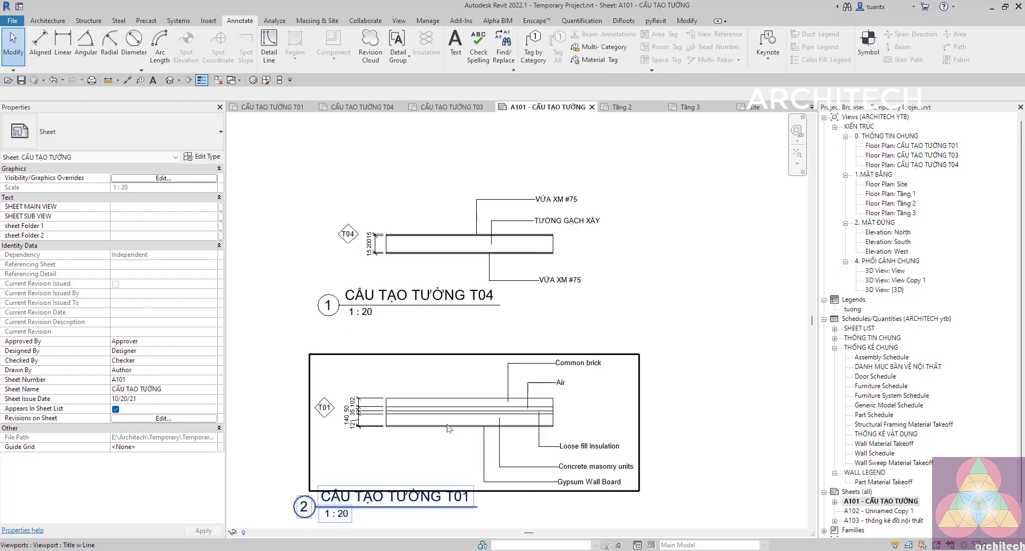
# Step: Activate the T04 viewport and drag its wall end to shorten it to 1520
pyautogui.doubleClick(572, 265)
pyautogui.click(550, 244)
pyautogui.scroll(2, 550, 241)
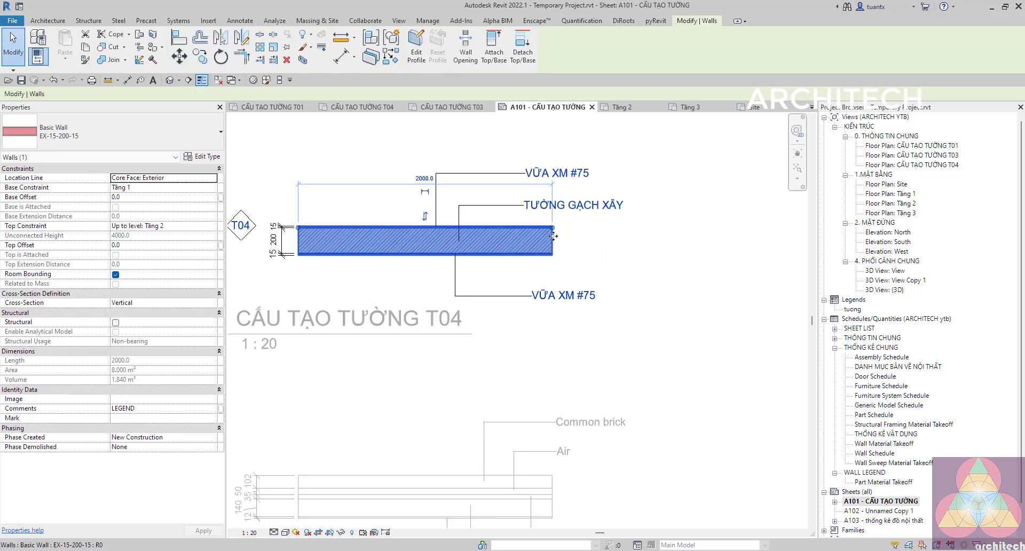
pyautogui.moveTo(552, 228); pyautogui.dragTo(491, 227)
pyautogui.scroll(-2, 555, 229)
pyautogui.scroll(-1, 555, 229)
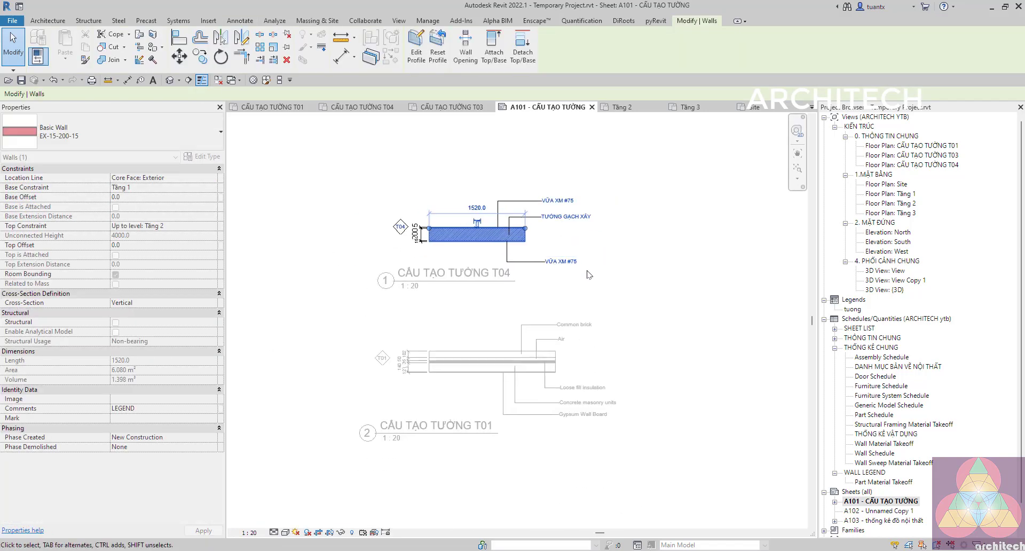
pyautogui.click(669, 295)
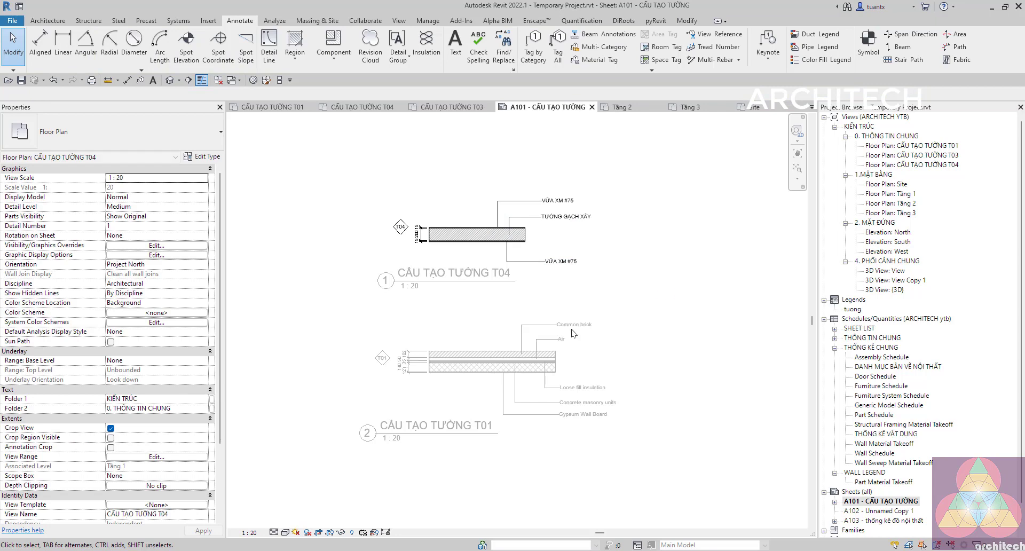
# Step: Shorten the T01 wall detail to 1900, then return to the sheet
pyautogui.doubleClick(499, 354)
pyautogui.click(541, 362)
pyautogui.scroll(2, 540, 362)
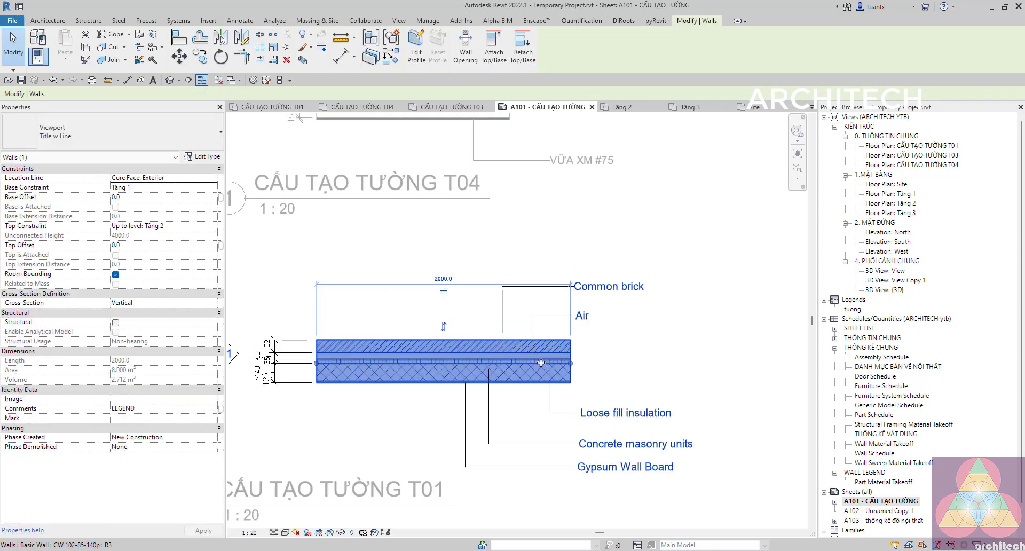
pyautogui.scroll(1, 540, 363)
pyautogui.moveTo(570, 363); pyautogui.dragTo(558, 363)
pyautogui.click(701, 365)
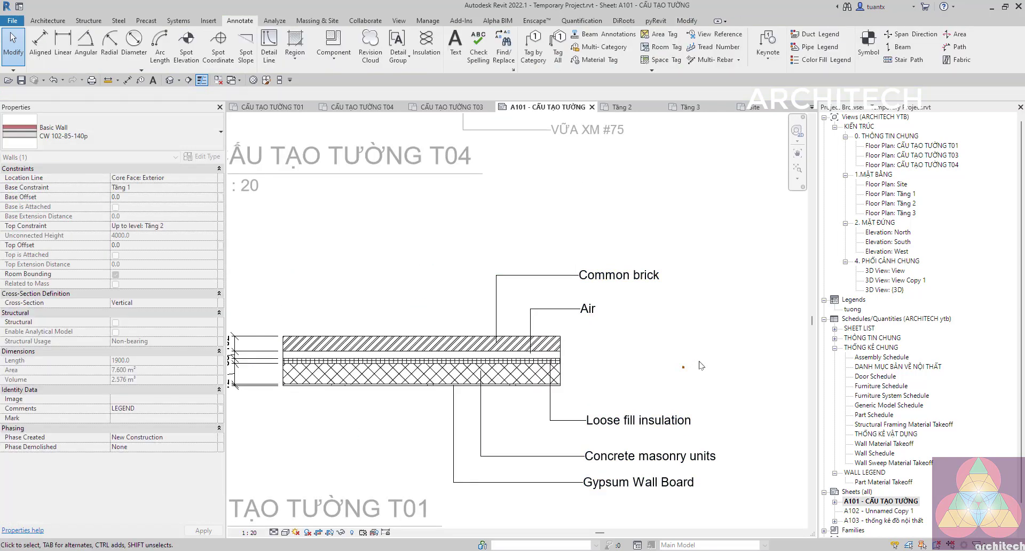
pyautogui.scroll(-3, 701, 366)
pyautogui.scroll(-2, 744, 311)
pyautogui.doubleClick(709, 321)
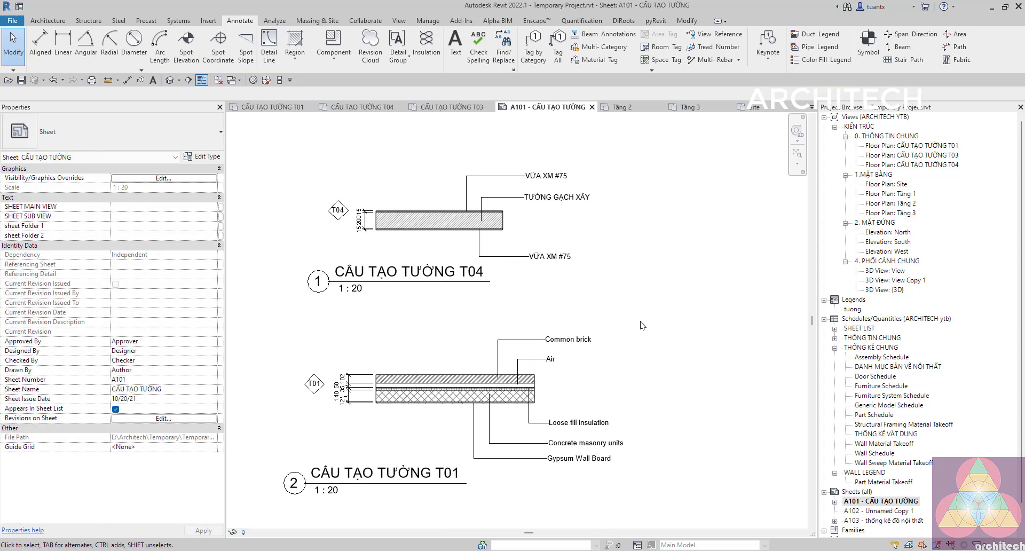